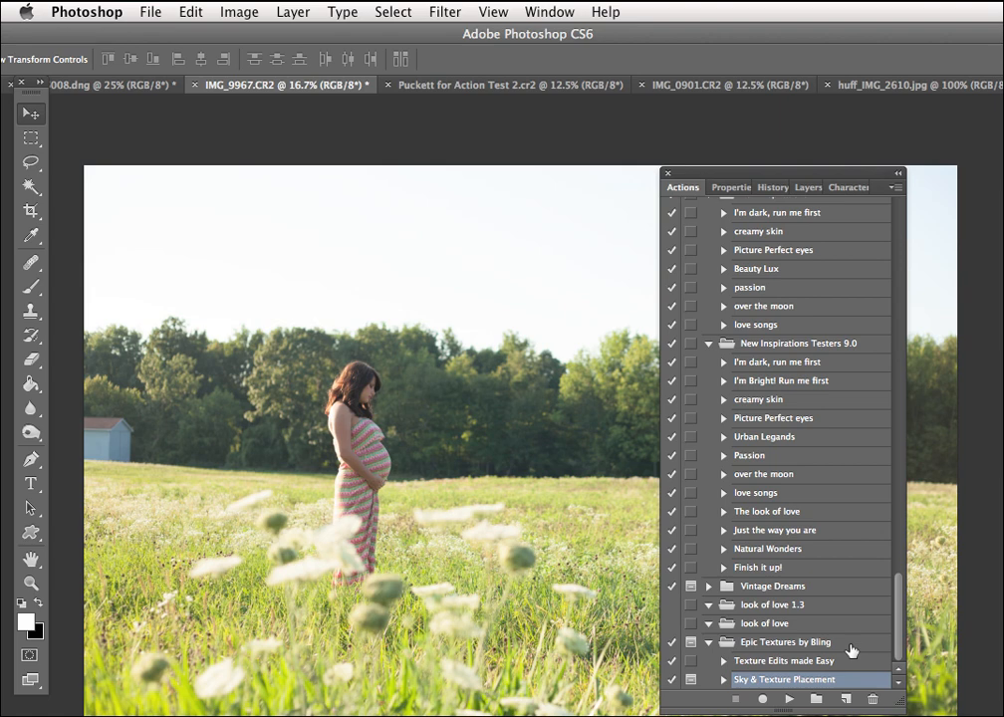
Preview the finished sky edit at the Image Size history state, with the panel group moved clear of the photo
{"action": "left_click", "coordinate": [785, 195]}
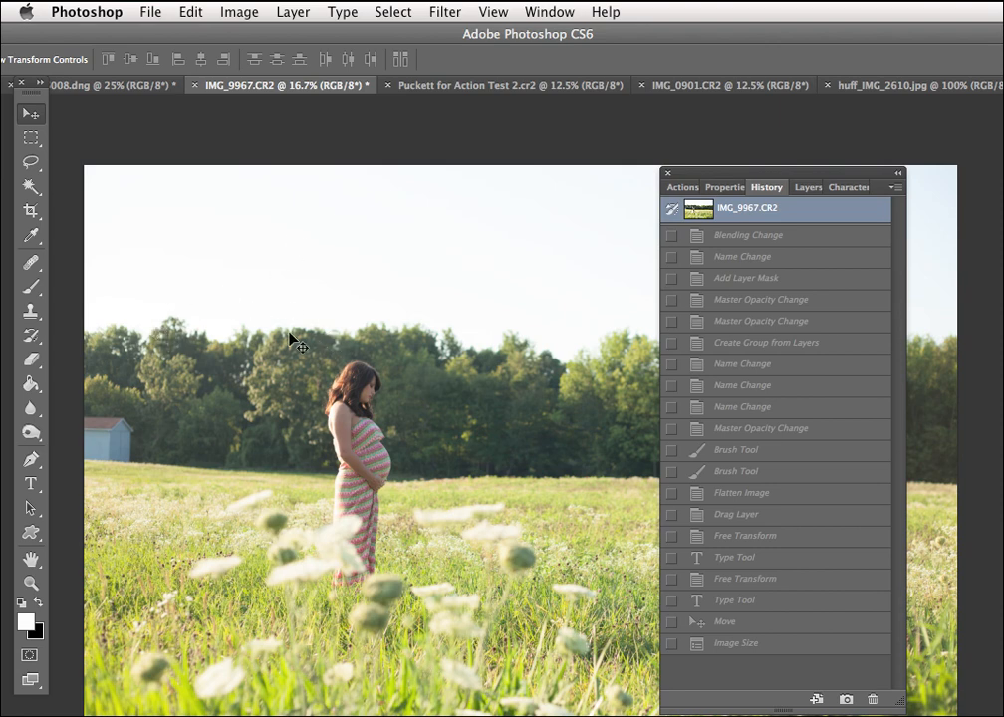
{"action": "left_click_drag", "start_coordinate": [808, 171], "coordinate": [1003, 177]}
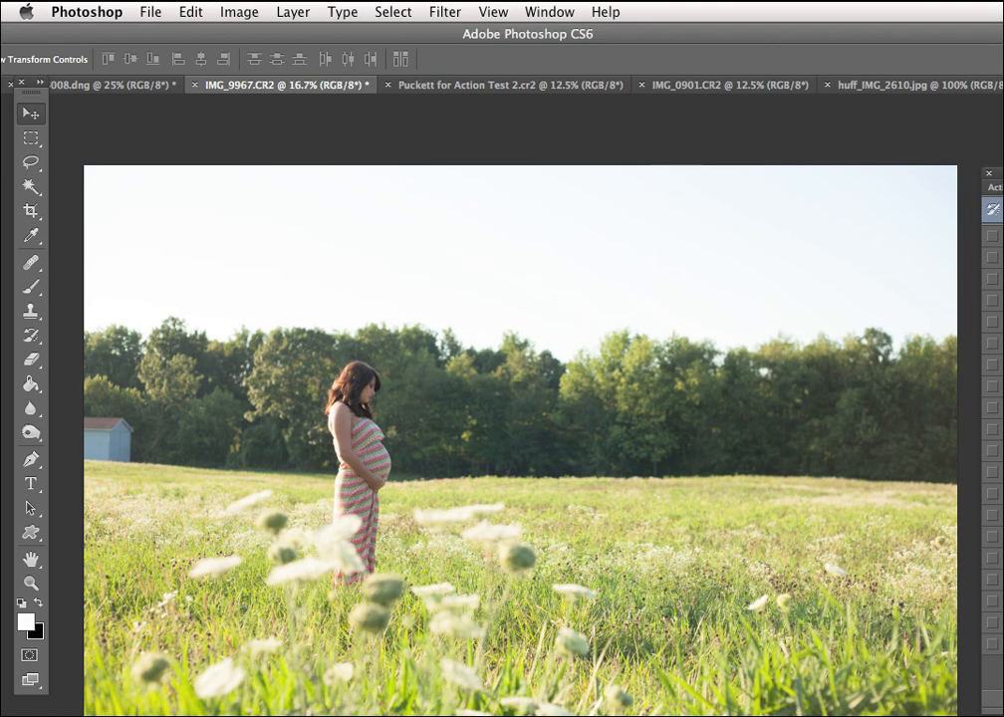
{"action": "left_click_drag", "start_coordinate": [1003, 177], "coordinate": [836, 174]}
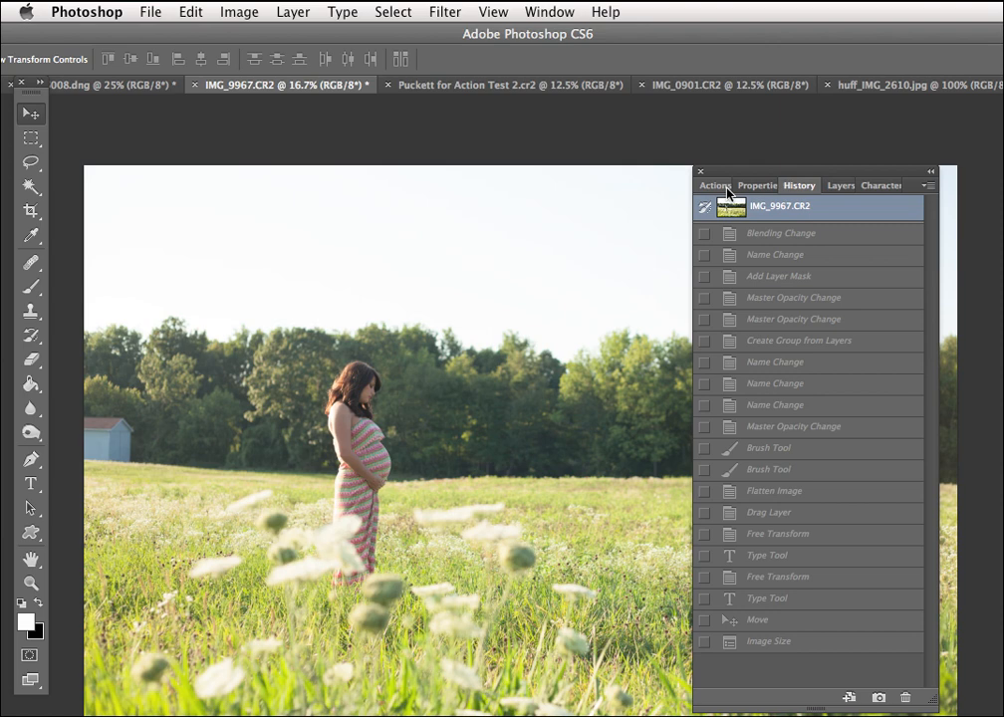
{"action": "left_click", "coordinate": [786, 643]}
{"action": "key", "text": "super+equal"}
{"action": "key", "text": "super+equal"}
{"action": "key", "text": "super+equal"}
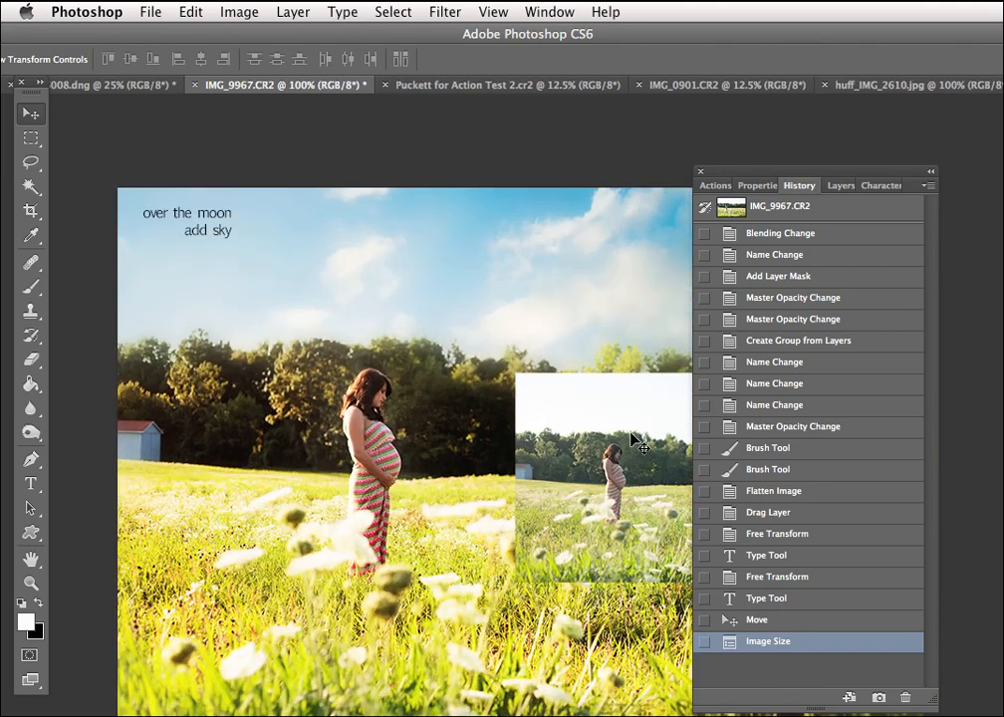
{"action": "left_click_drag", "start_coordinate": [757, 170], "coordinate": [954, 200]}
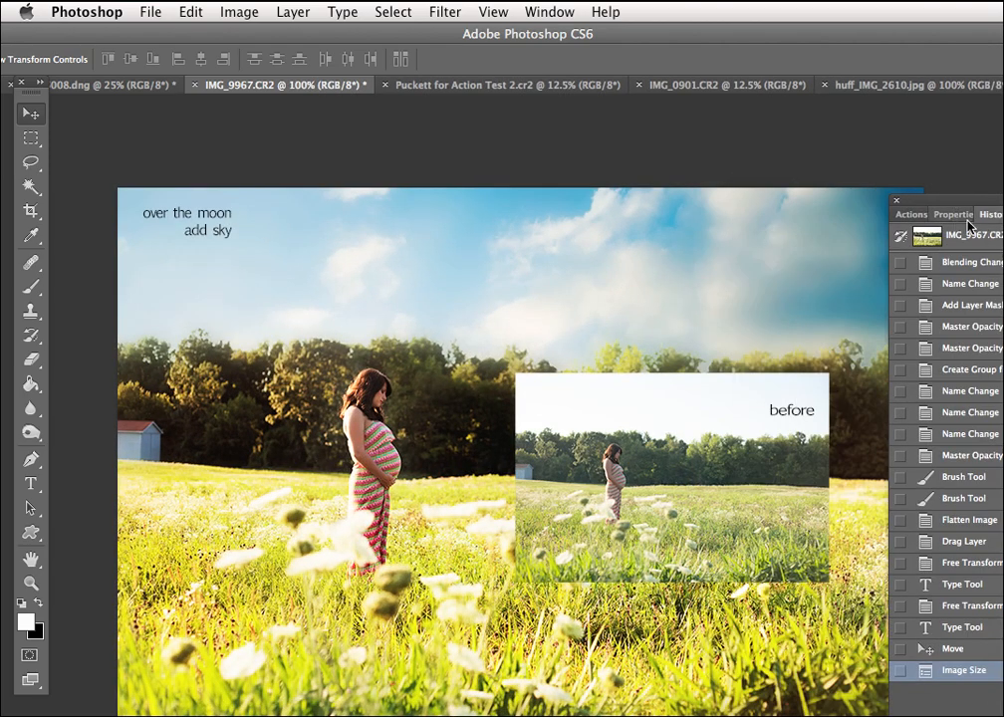
Return the photo to its original IMG_9967.CR2 snapshot in the history
{"action": "left_click", "coordinate": [907, 233]}
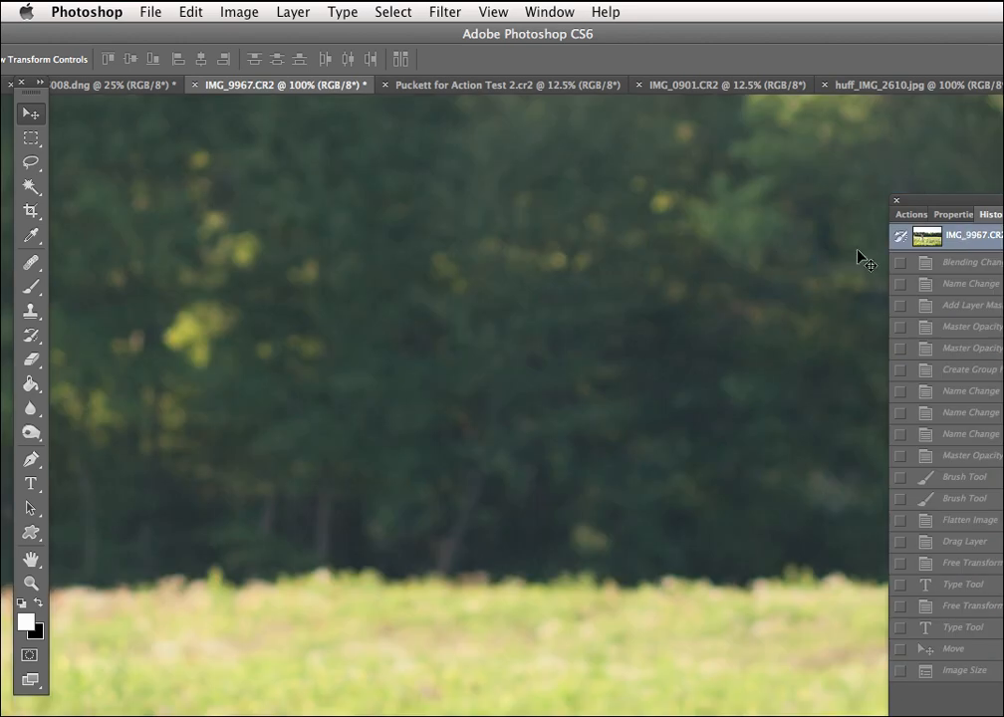
{"action": "key", "text": "super+minus"}
{"action": "key", "text": "super+minus"}
{"action": "key", "text": "super+minus"}
{"action": "key", "text": "super+minus"}
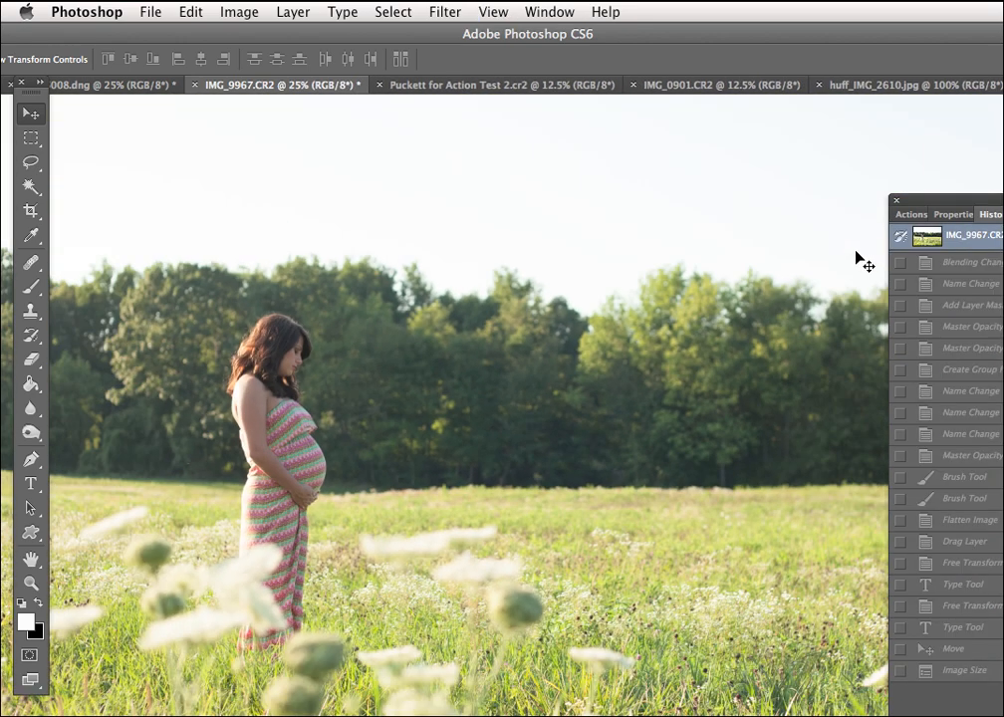
Run the Sky & Texture Placement action from the Epic Textures by Bling set and continue to its Color Range selection
{"action": "left_click", "coordinate": [910, 214]}
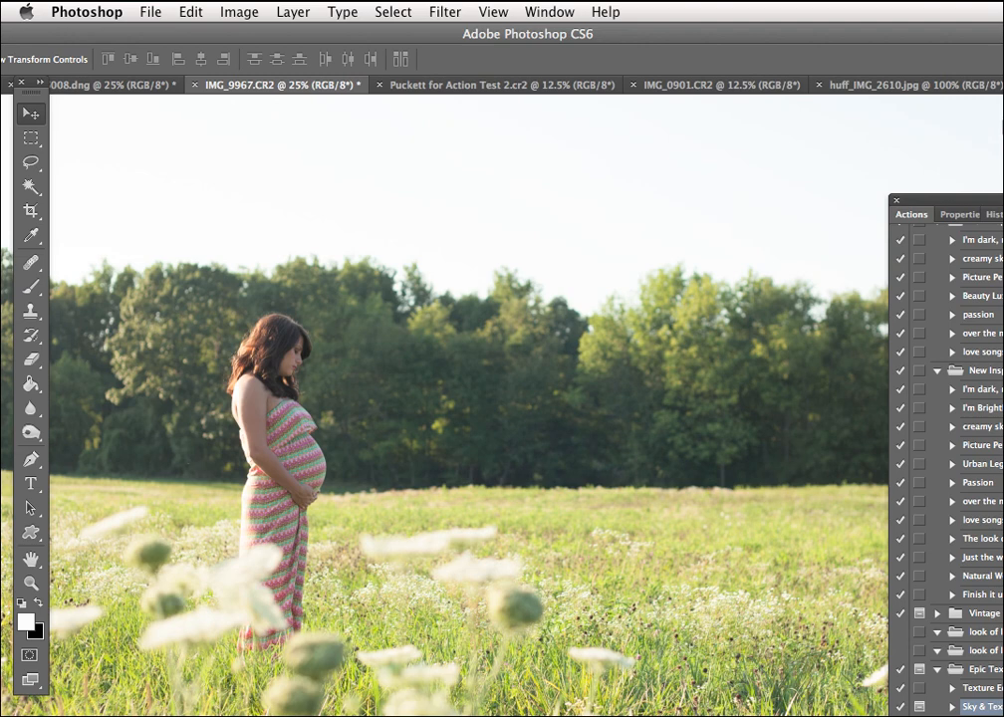
{"action": "left_click_drag", "start_coordinate": [985, 197], "coordinate": [854, 172]}
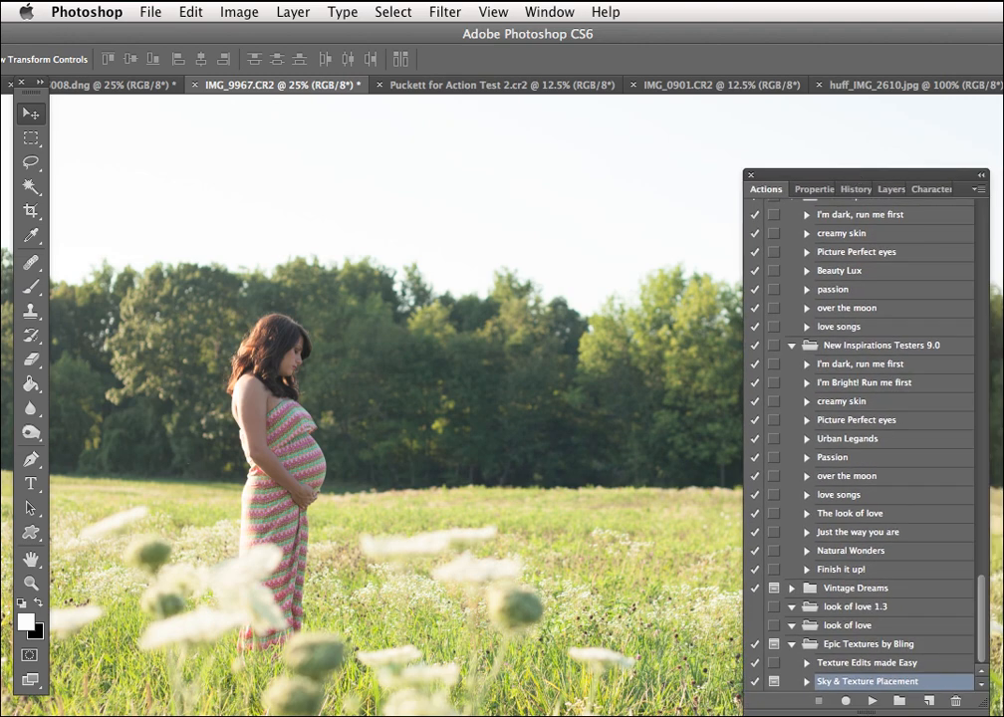
{"action": "left_click", "coordinate": [870, 703]}
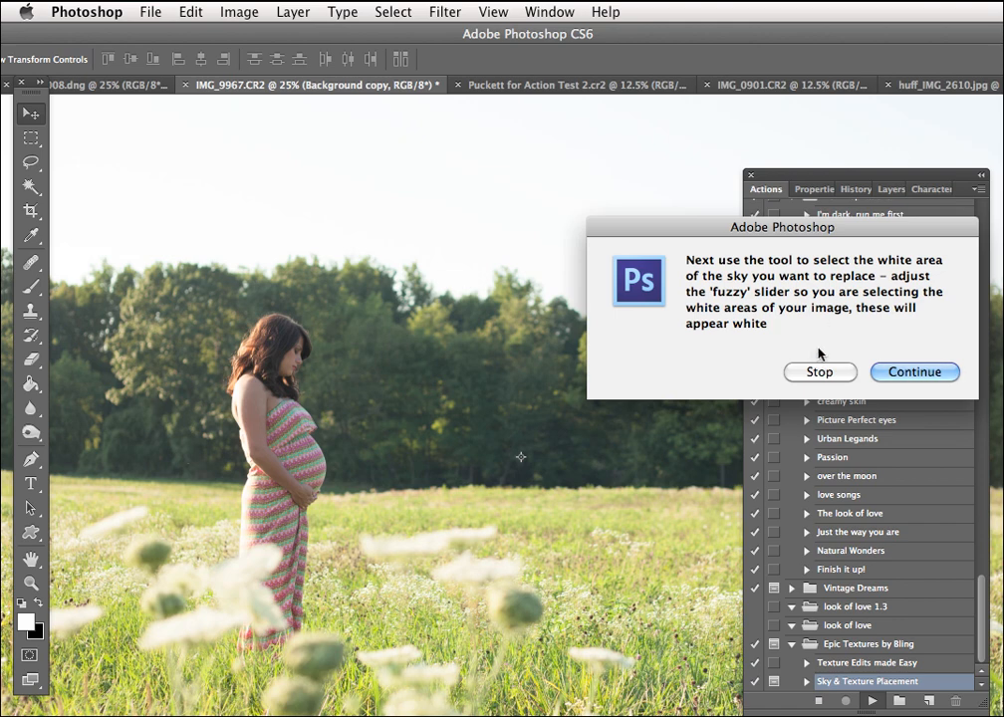
{"action": "left_click", "coordinate": [909, 374]}
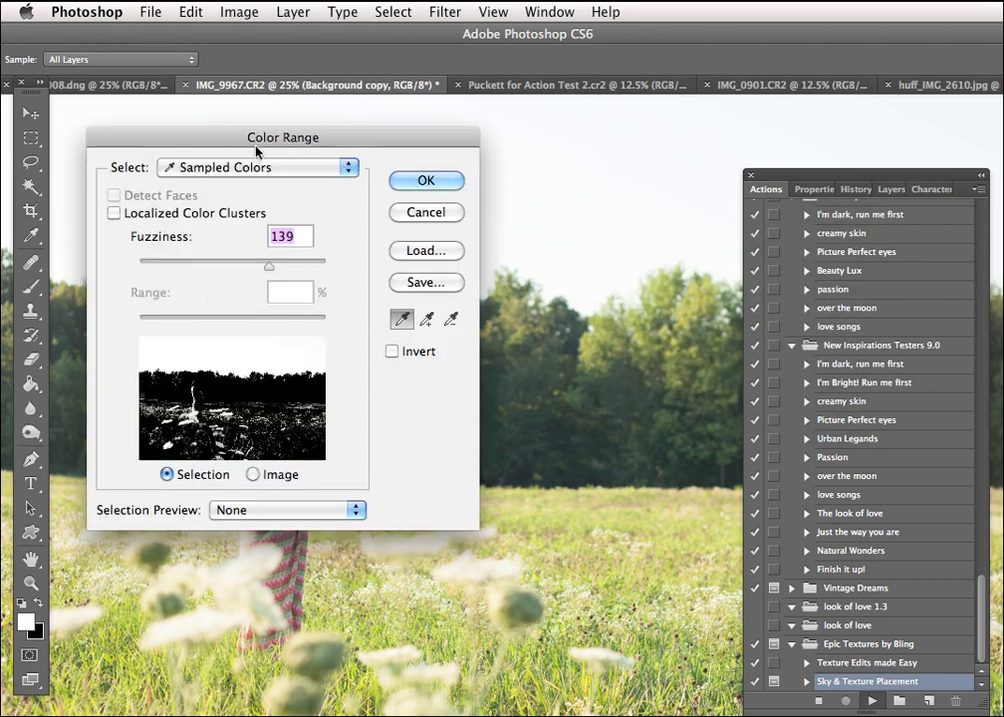
Set the Color Range fuzziness to 162 to select the white sky, and accept the selection
{"action": "left_click_drag", "start_coordinate": [256, 143], "coordinate": [476, 287]}
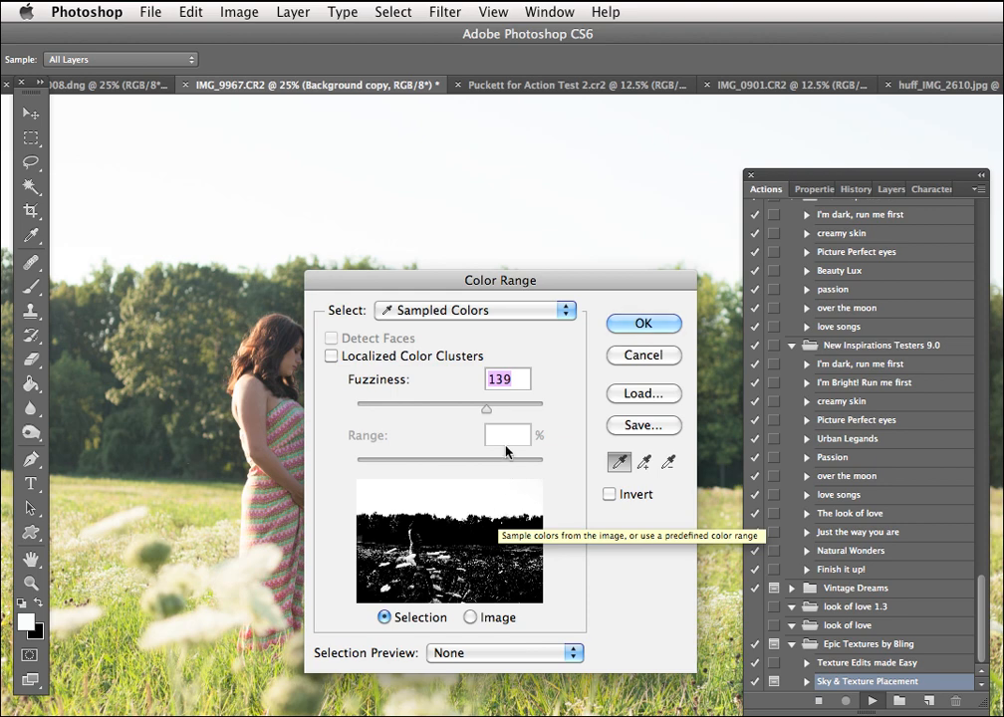
{"action": "left_click", "coordinate": [487, 412]}
{"action": "left_click_drag", "start_coordinate": [485, 410], "coordinate": [504, 410]}
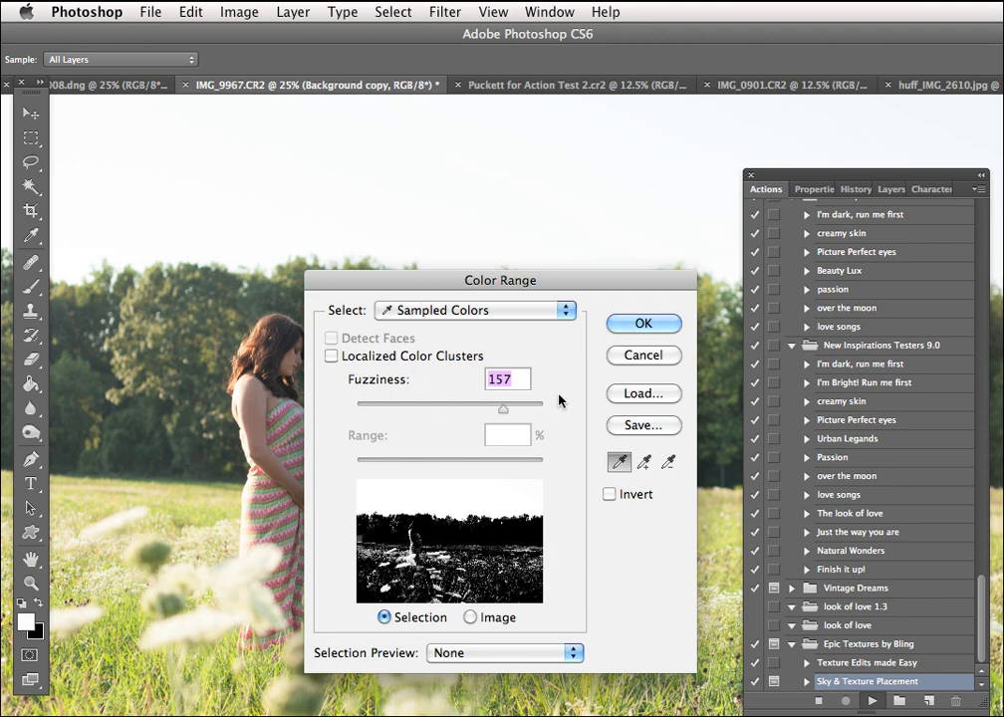
{"action": "left_click", "coordinate": [506, 407]}
{"action": "left_click_drag", "start_coordinate": [506, 409], "coordinate": [385, 428]}
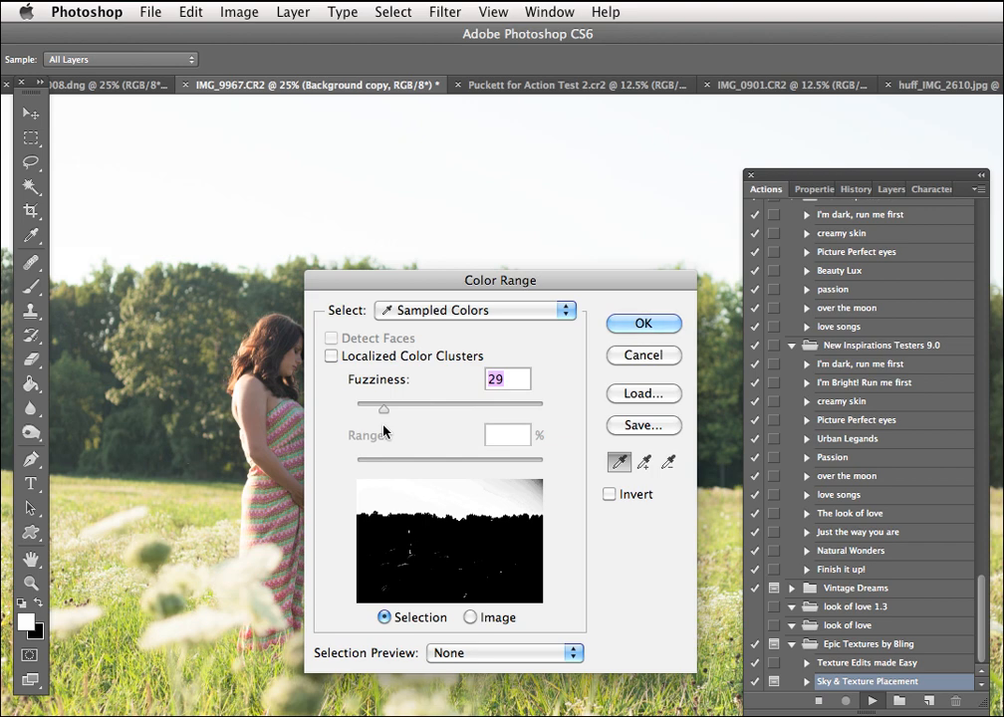
{"action": "left_click_drag", "start_coordinate": [384, 407], "coordinate": [506, 421]}
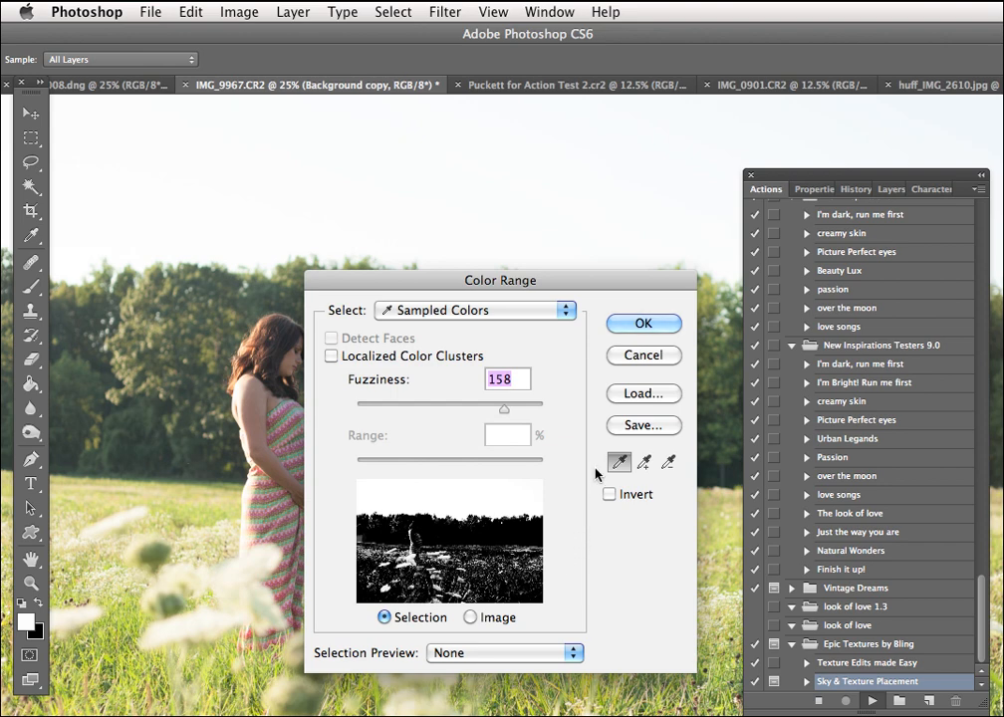
{"action": "left_click_drag", "start_coordinate": [506, 403], "coordinate": [509, 402]}
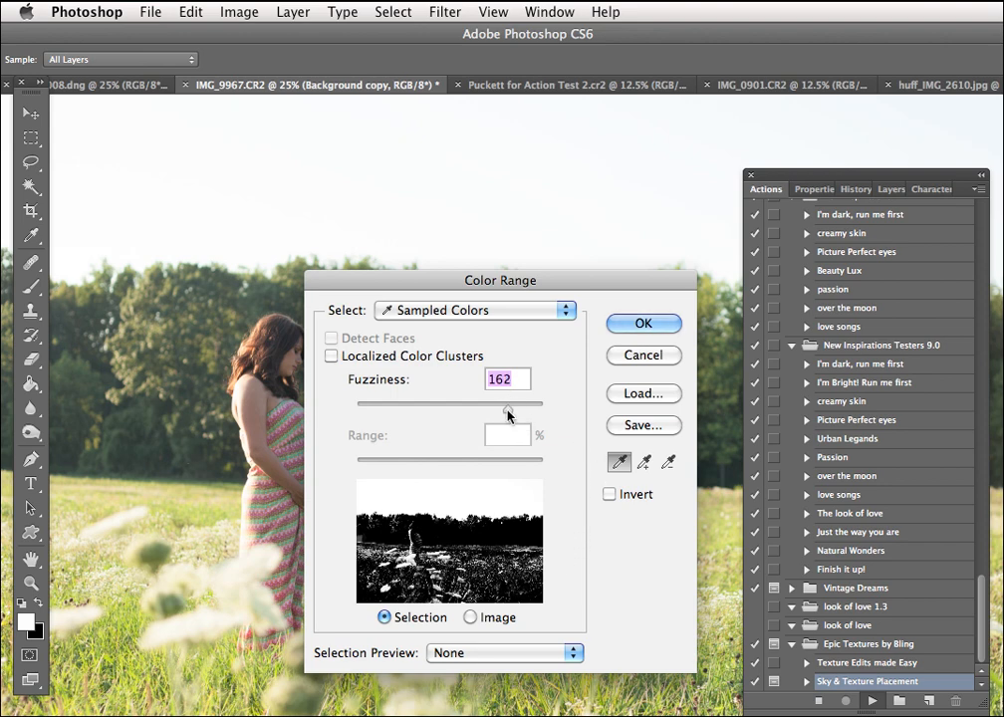
{"action": "left_click", "coordinate": [634, 328]}
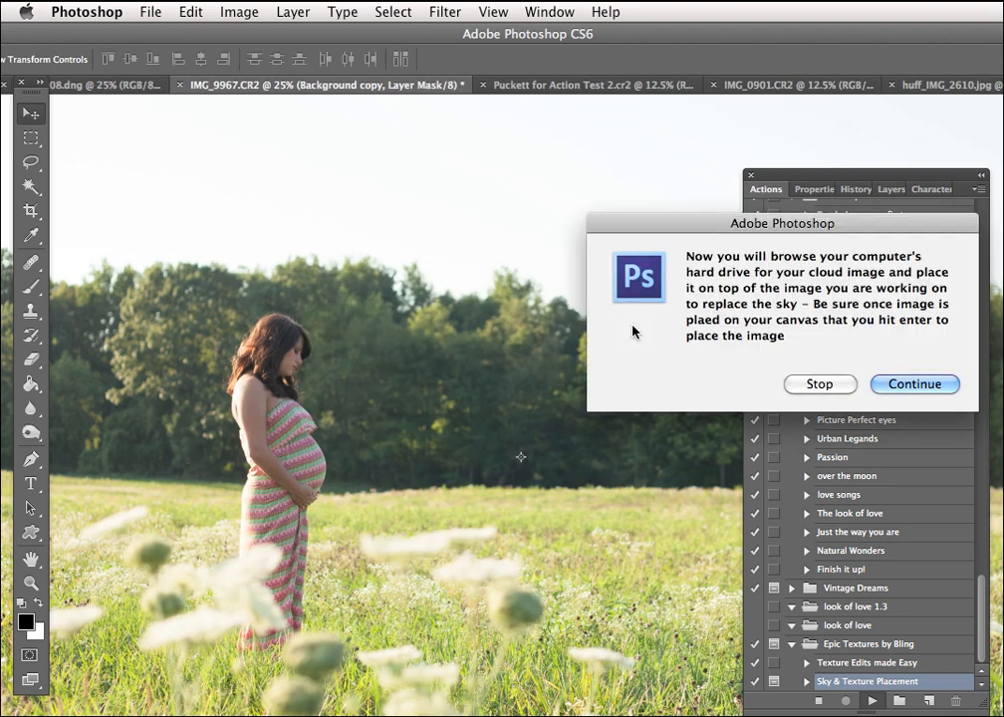
Continue the action and place cloud7.jpg from the Epic Textures folder onto the photo
{"action": "left_click_drag", "start_coordinate": [908, 223], "coordinate": [676, 282]}
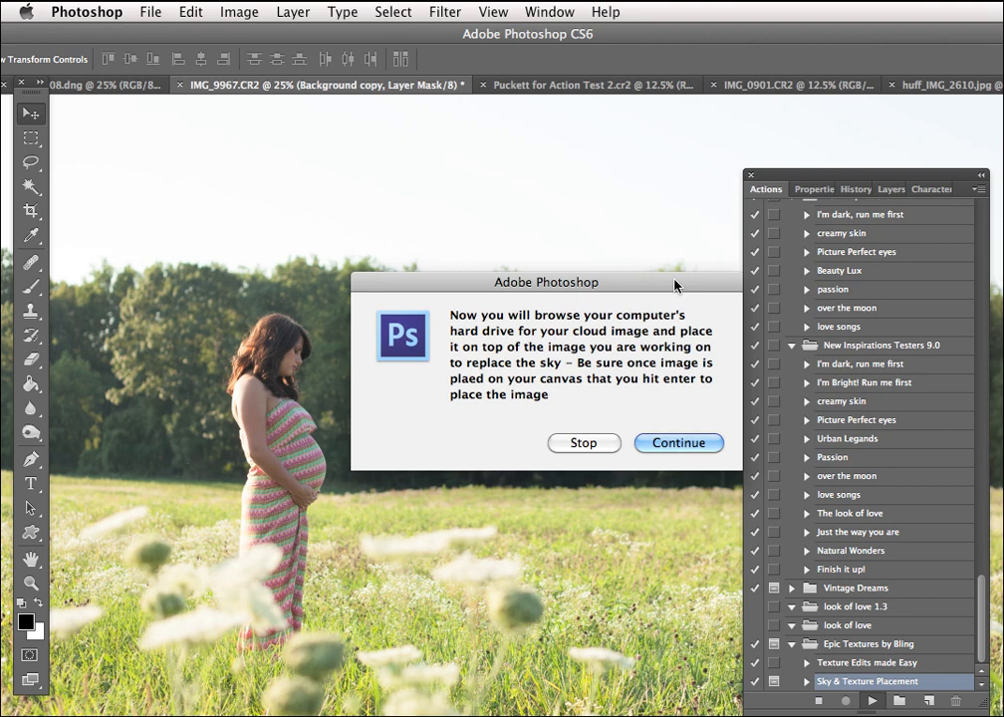
{"action": "left_click", "coordinate": [695, 446]}
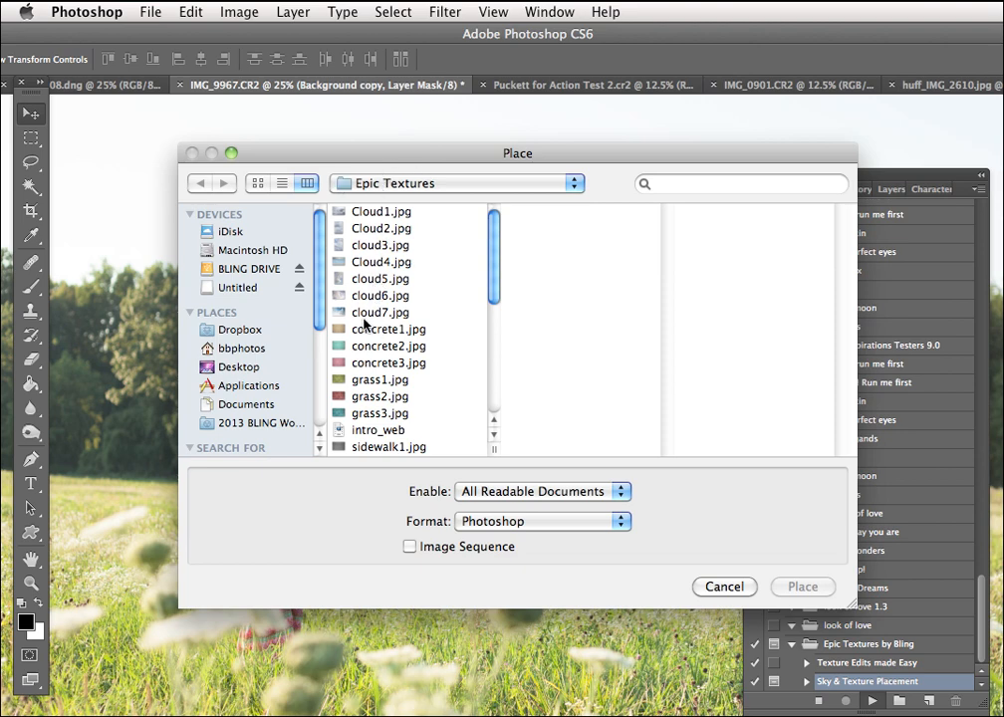
{"action": "left_click", "coordinate": [369, 313]}
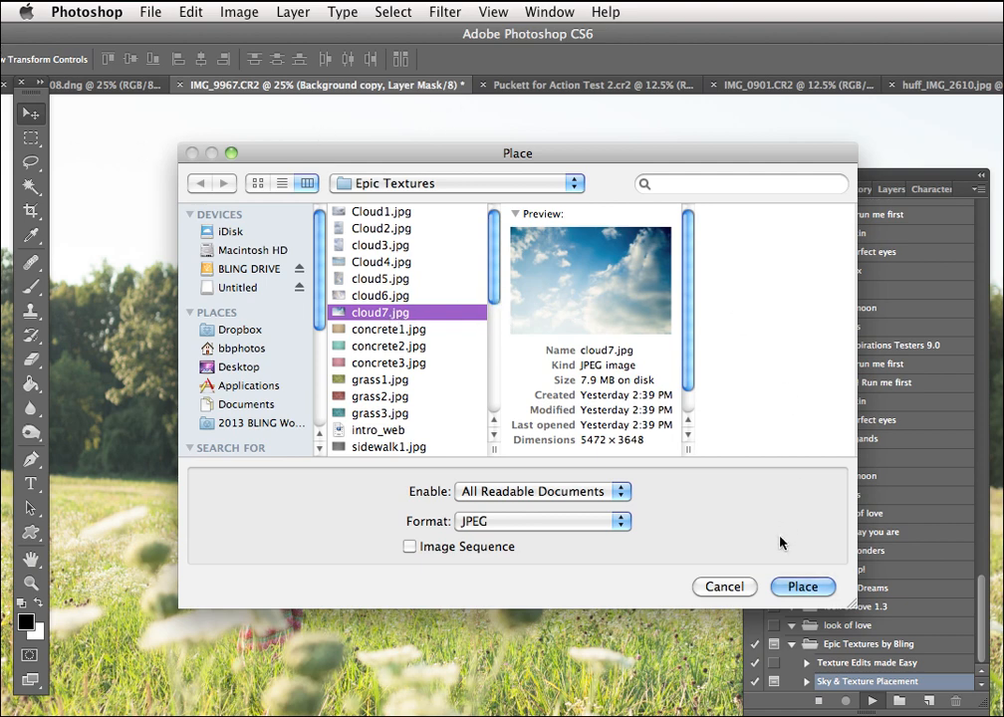
{"action": "left_click", "coordinate": [802, 587]}
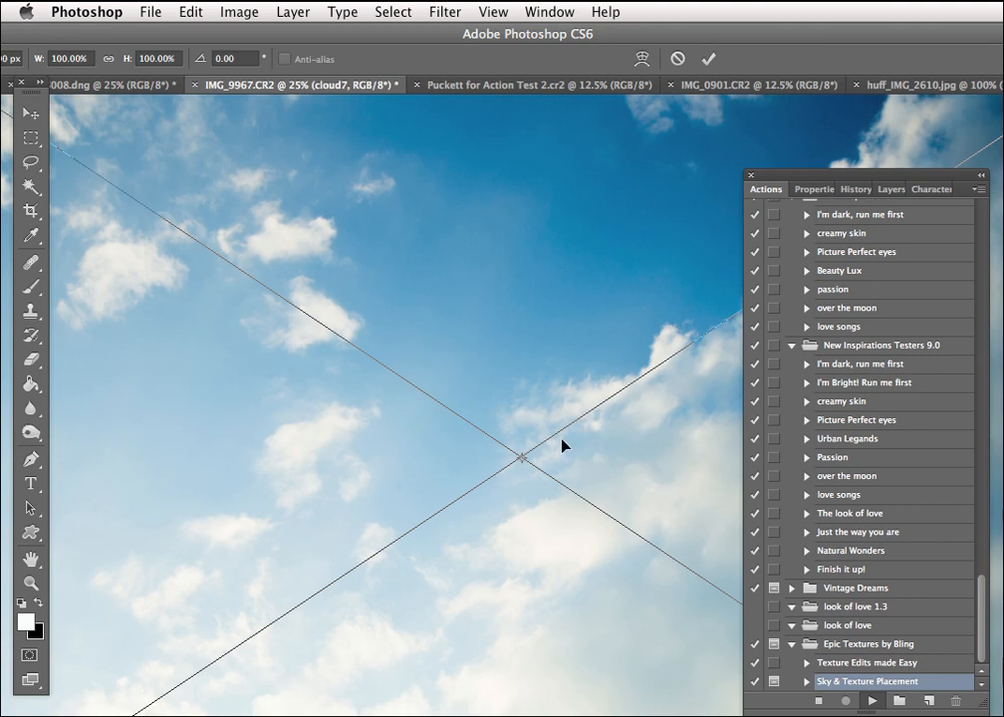
Stretch the placed cloud image to about 102.12% width, commit the placement and let the action run to its end
{"action": "left_click_drag", "start_coordinate": [977, 458], "coordinate": [1002, 458]}
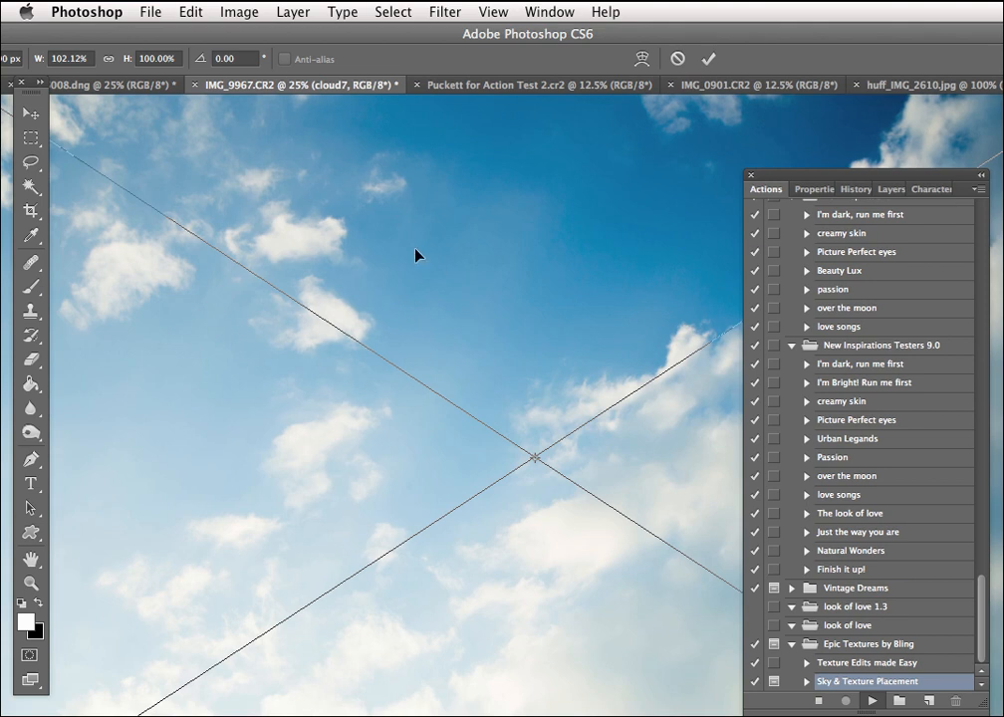
{"action": "key", "text": "Return"}
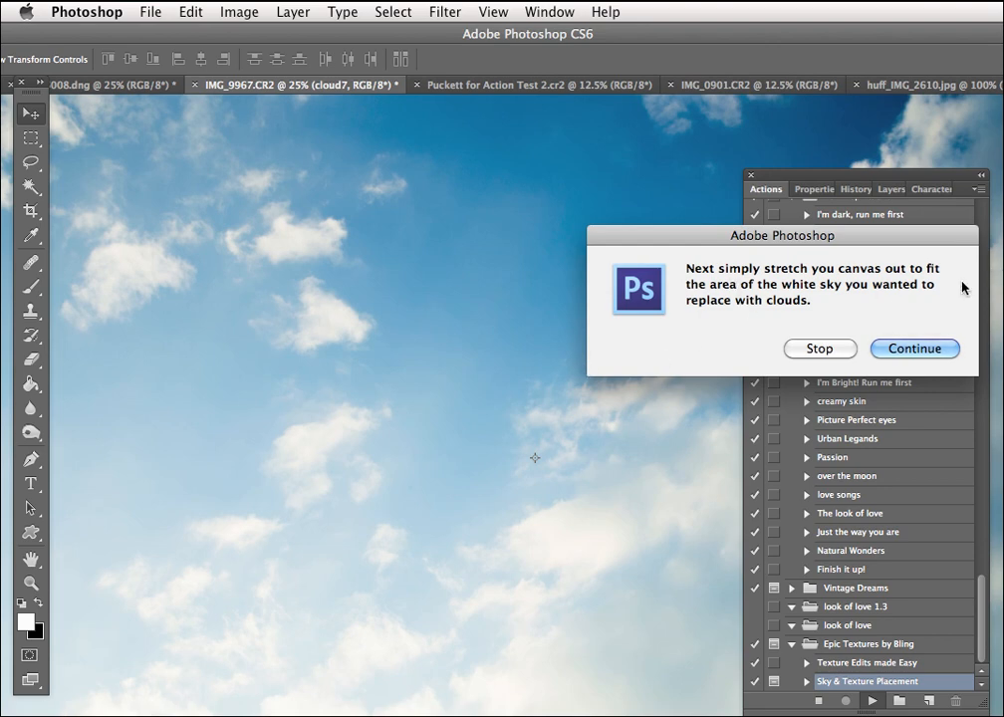
{"action": "left_click", "coordinate": [941, 352]}
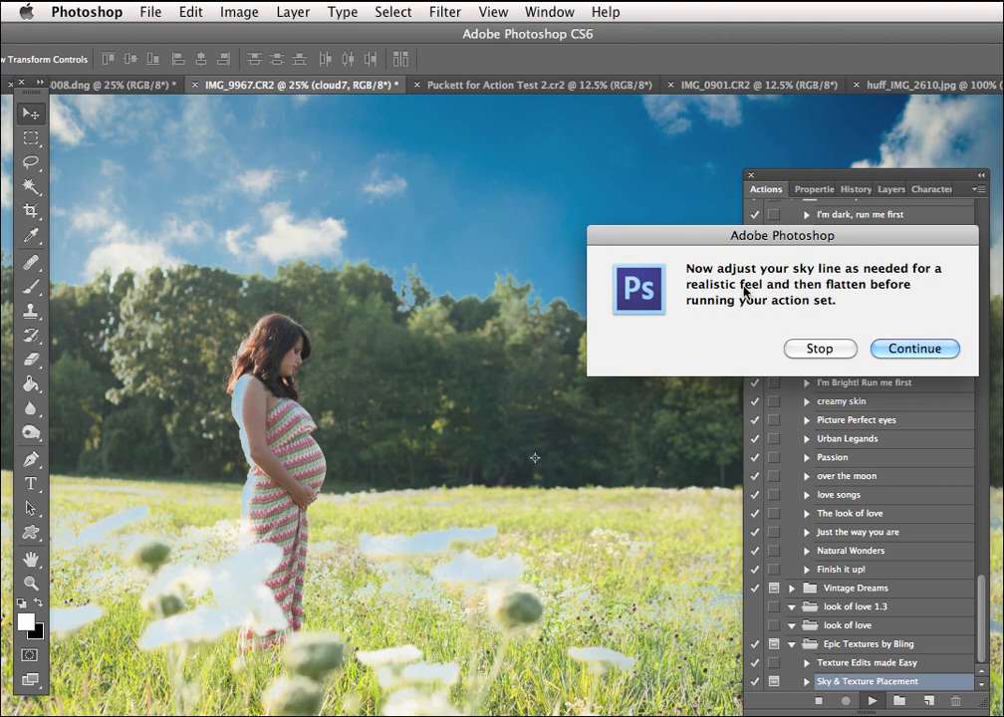
{"action": "left_click", "coordinate": [913, 348]}
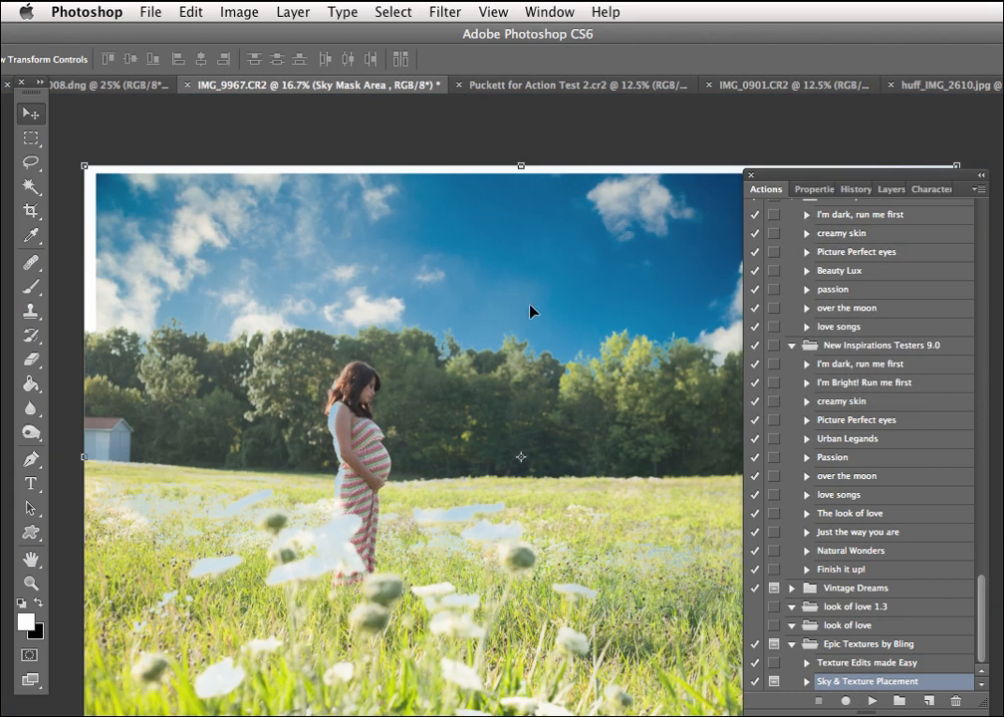
Reposition the cloud7 layer over the sky above the tree line and squash its height to about 88.82%
{"action": "left_click_drag", "start_coordinate": [530, 312], "coordinate": [524, 243]}
{"action": "left_click", "coordinate": [889, 189]}
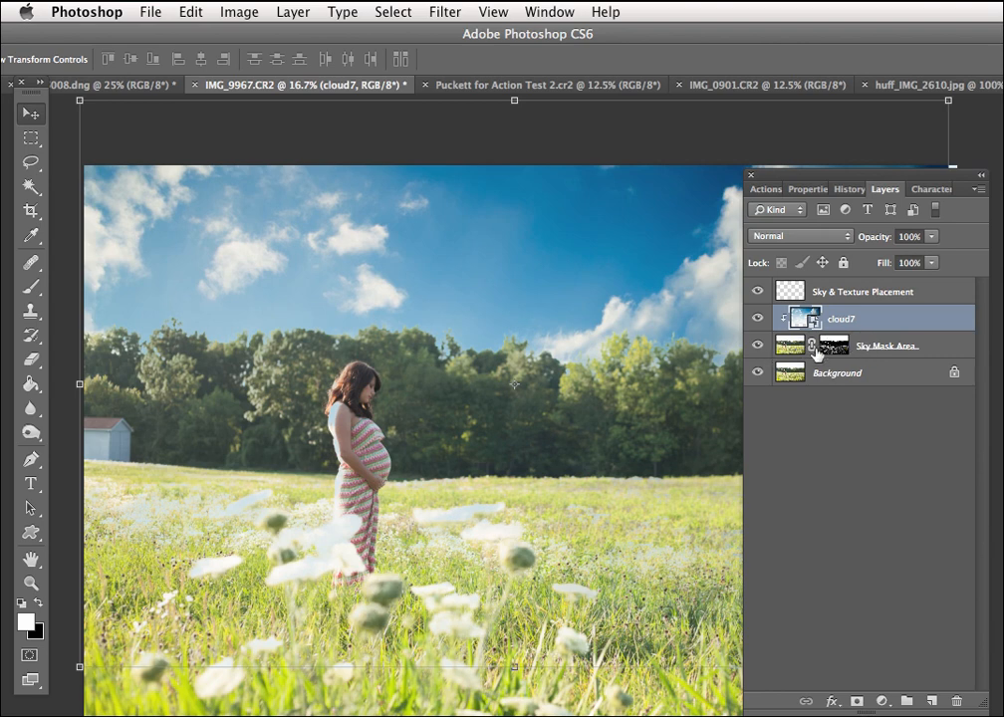
{"action": "left_click_drag", "start_coordinate": [554, 287], "coordinate": [563, 213]}
{"action": "left_click_drag", "start_coordinate": [554, 294], "coordinate": [543, 229]}
{"action": "left_click_drag", "start_coordinate": [580, 315], "coordinate": [599, 300]}
{"action": "left_click_drag", "start_coordinate": [508, 468], "coordinate": [509, 404]}
{"action": "left_click_drag", "start_coordinate": [637, 281], "coordinate": [657, 354]}
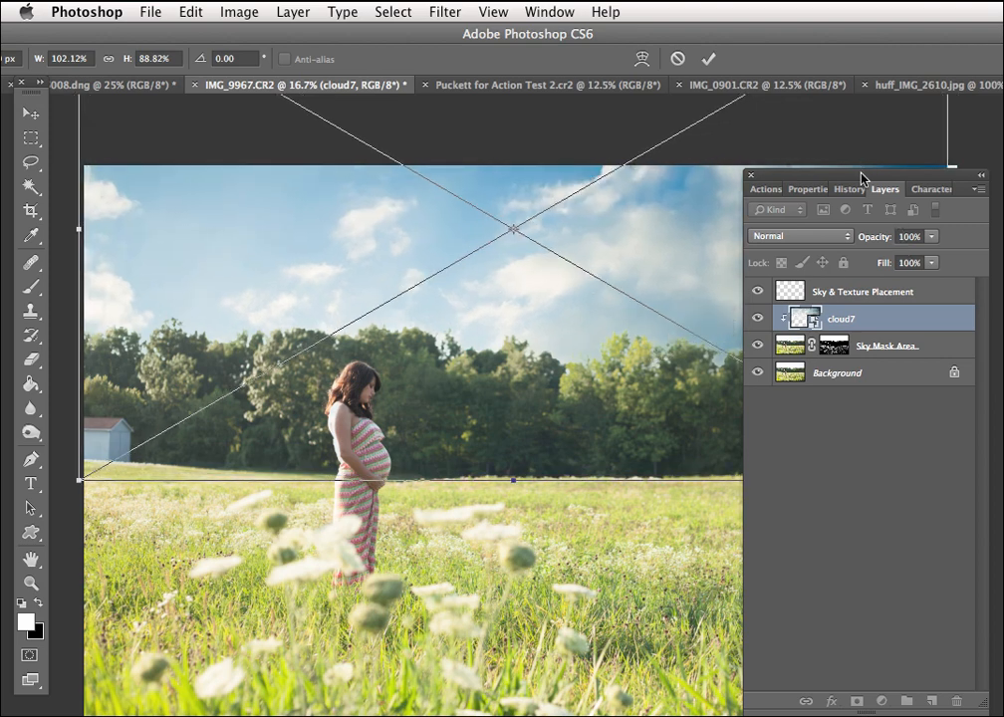
Hide the panels, widen the cloud layer to about 108.37% and raise it so it spans the whole sky
{"action": "key", "text": "shift+Tab"}
{"action": "left_click_drag", "start_coordinate": [947, 232], "coordinate": [1001, 228]}
{"action": "left_click_drag", "start_coordinate": [808, 289], "coordinate": [814, 252]}
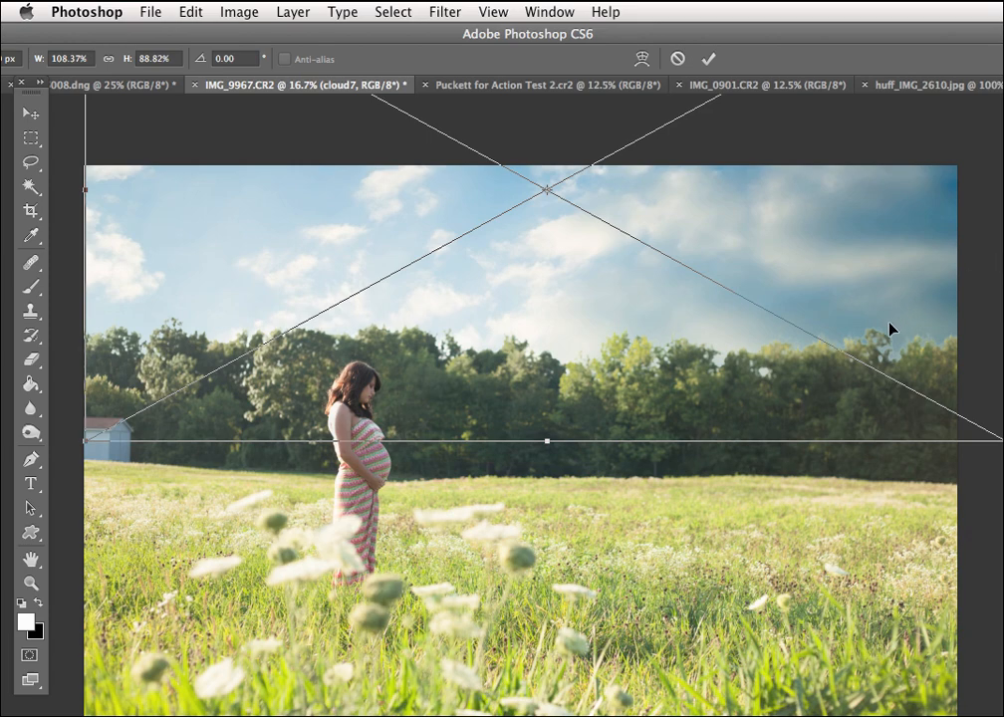
Shift the clouds up and to the right, extend their left edge to about 112.21% width and commit the transform
{"action": "key", "text": "super+plus"}
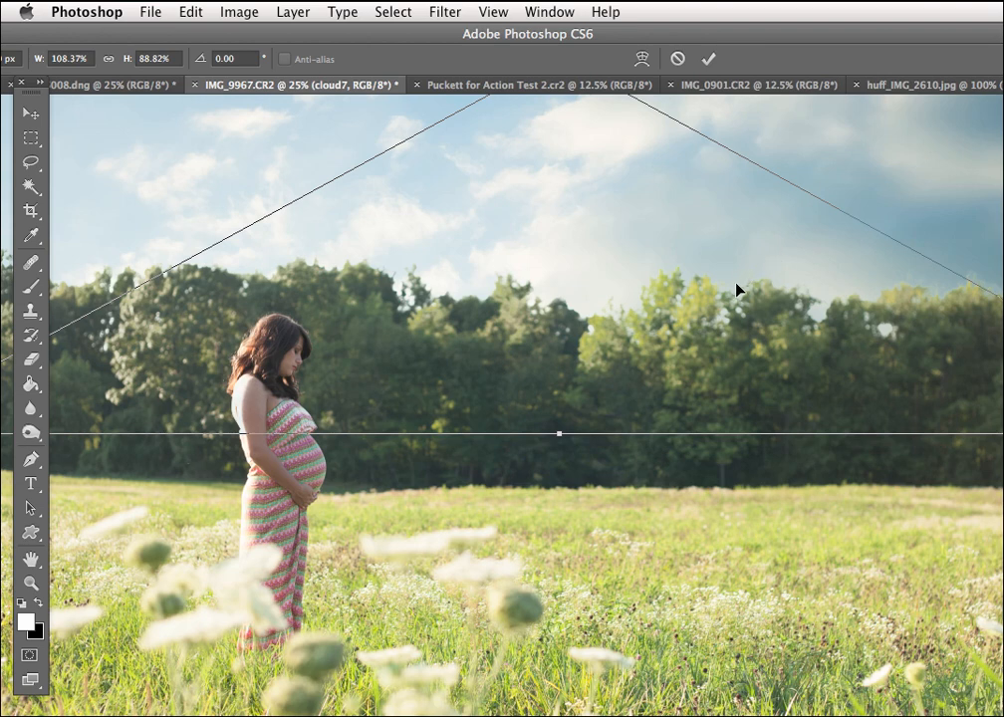
{"action": "left_click_drag", "start_coordinate": [726, 260], "coordinate": [763, 218]}
{"action": "key", "text": "super+minus"}
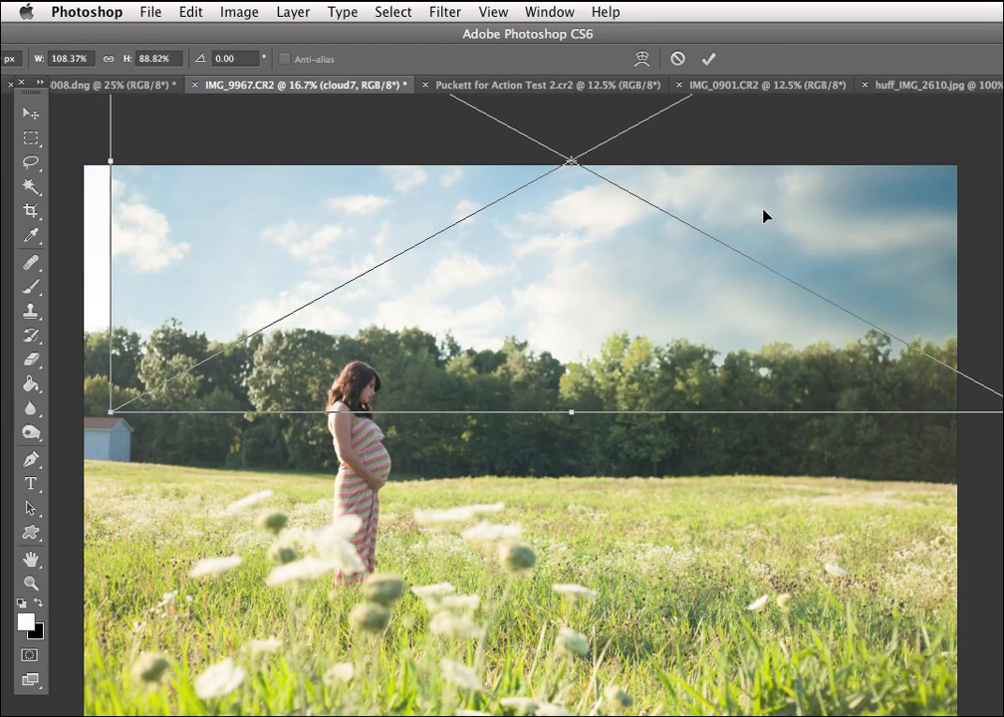
{"action": "left_click_drag", "start_coordinate": [112, 177], "coordinate": [78, 177]}
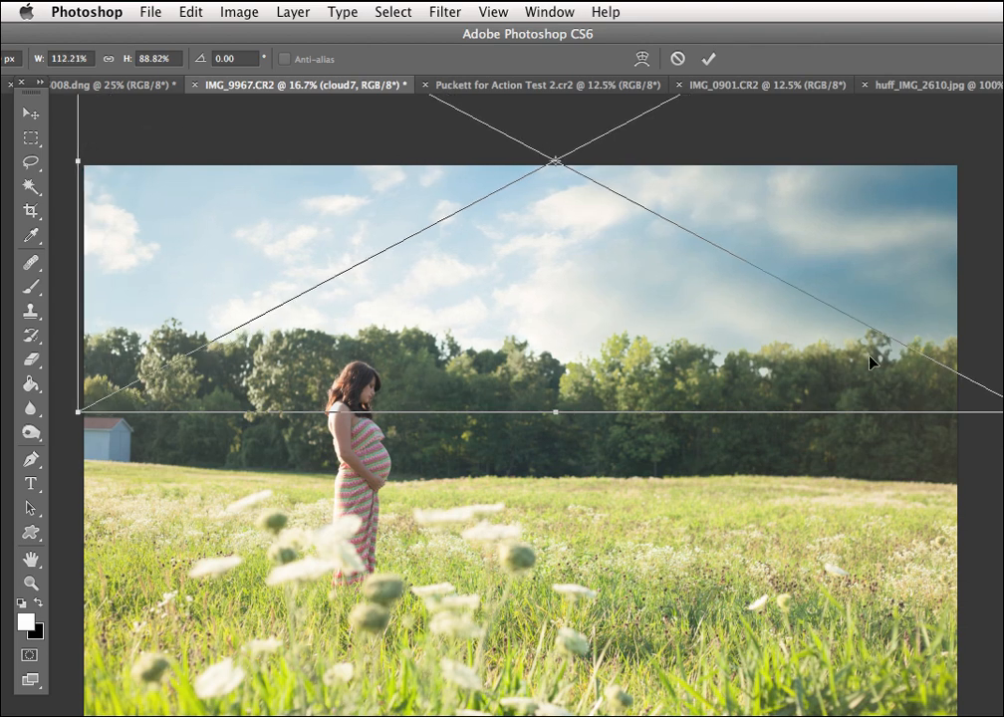
{"action": "key", "text": "super+minus"}
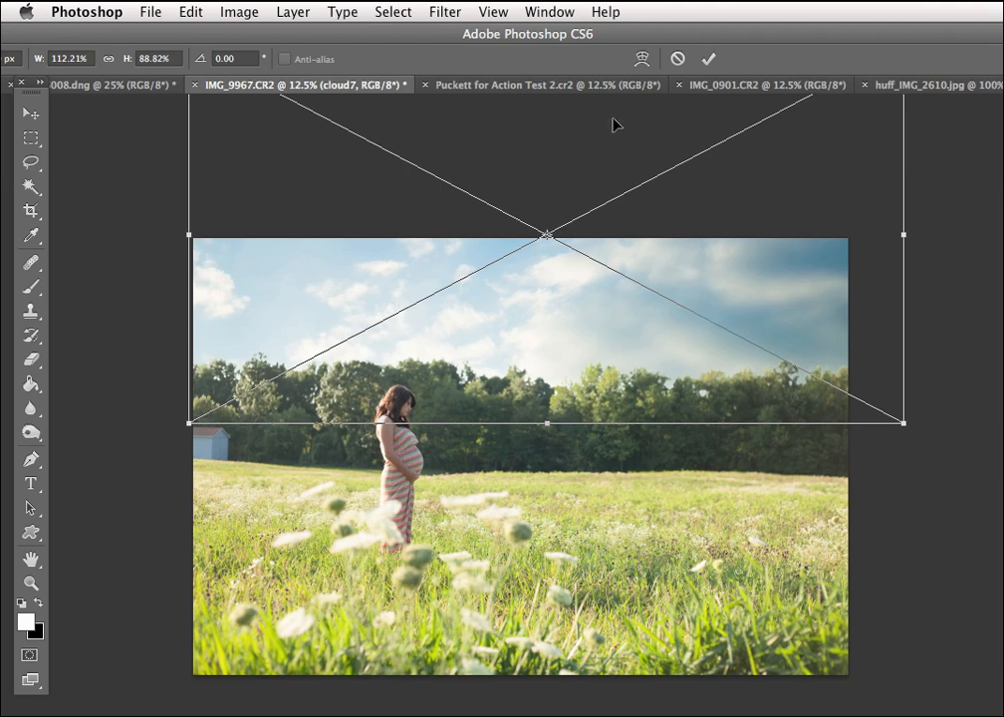
{"action": "key", "text": "Return"}
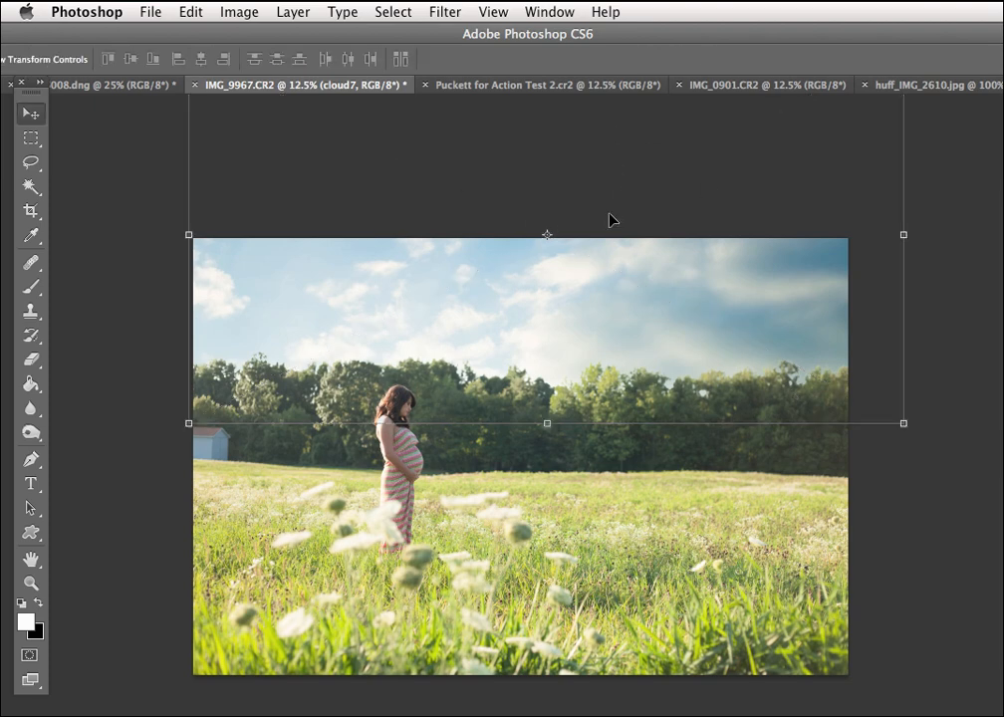
Reposition the clouds over the sky, narrow the cloud layer to 106.80% width, raise it slightly and commit the transform
{"action": "mouse_move", "coordinate": [569, 319]}
{"action": "left_mouse_down"}
{"action": "mouse_move", "coordinate": [564, 352]}
{"action": "mouse_move", "coordinate": [576, 317]}
{"action": "mouse_move", "coordinate": [560, 337]}
{"action": "left_mouse_up"}
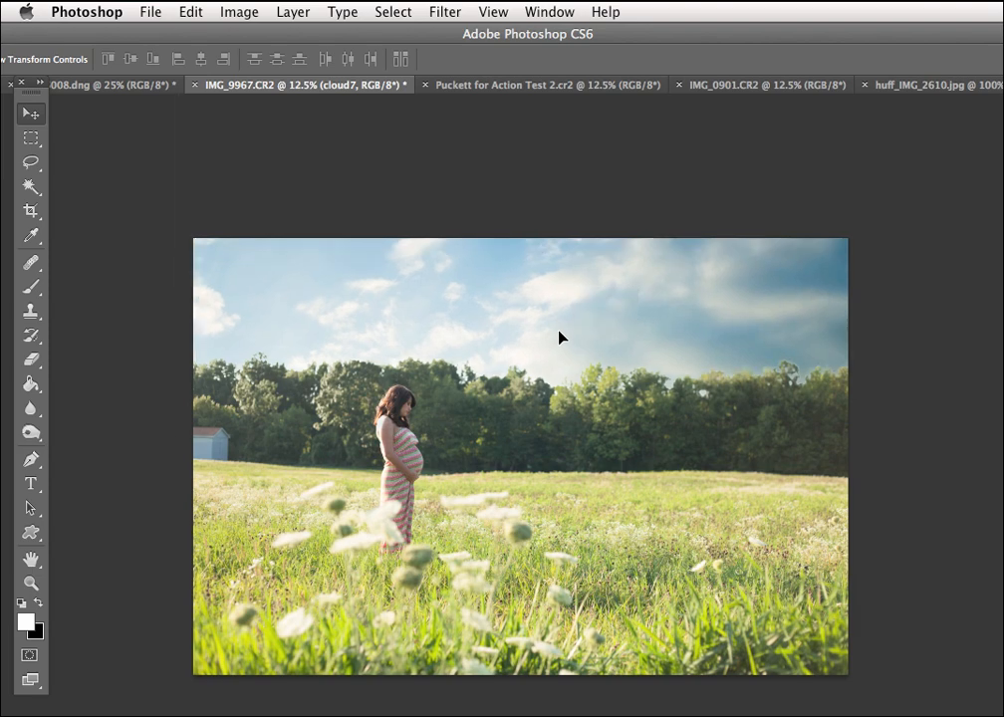
{"action": "left_click_drag", "start_coordinate": [893, 253], "coordinate": [862, 264]}
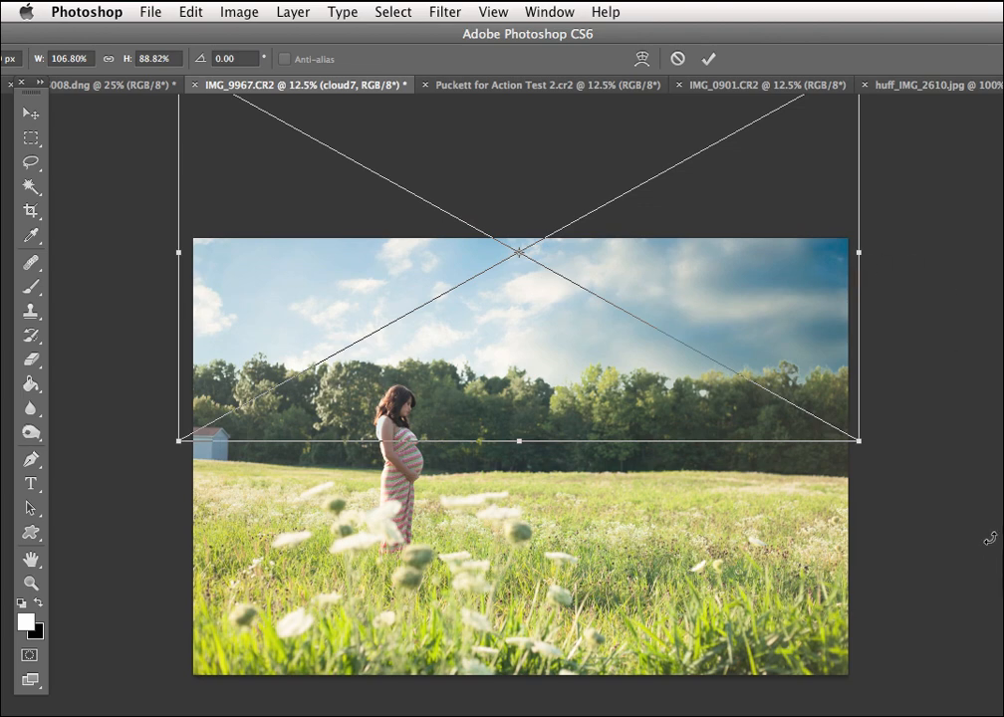
{"action": "key", "text": "super+plus"}
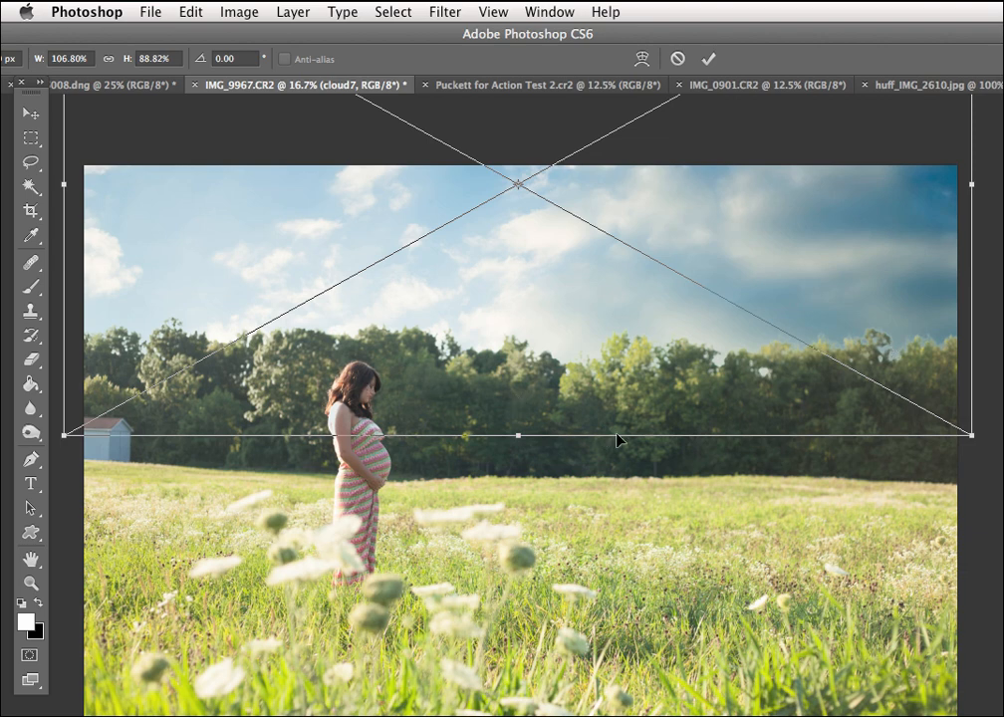
{"action": "left_click_drag", "start_coordinate": [610, 313], "coordinate": [612, 284]}
{"action": "key", "text": "Return"}
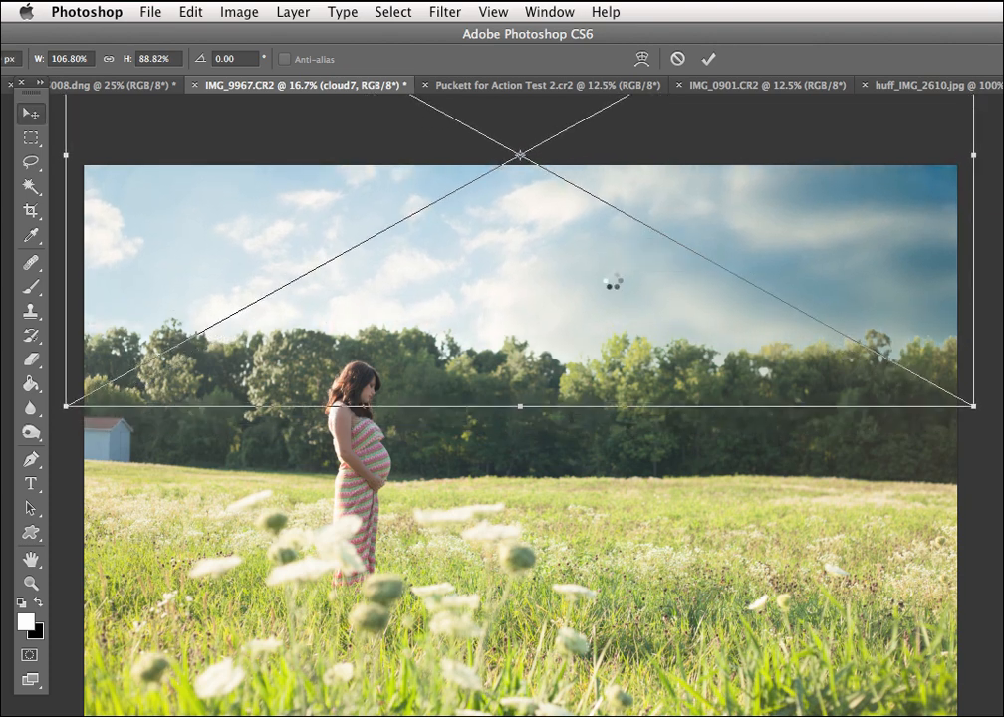
Flatten the cloud composite into the background and run the Texture Edits made Easy action
{"action": "left_click", "coordinate": [291, 12]}
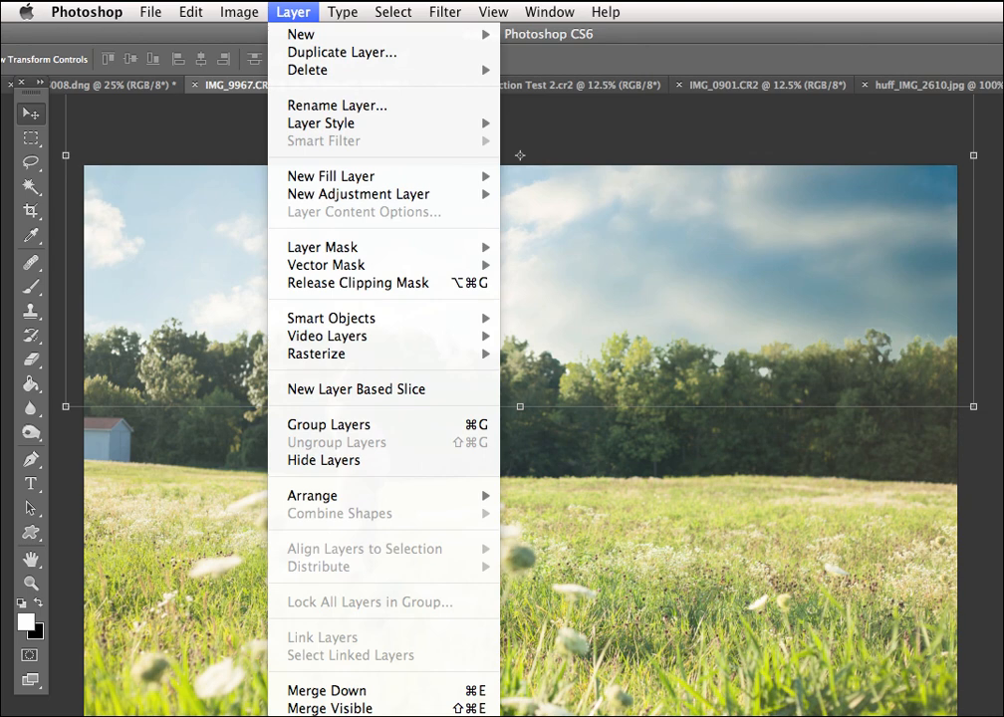
{"action": "left_click", "coordinate": [325, 716]}
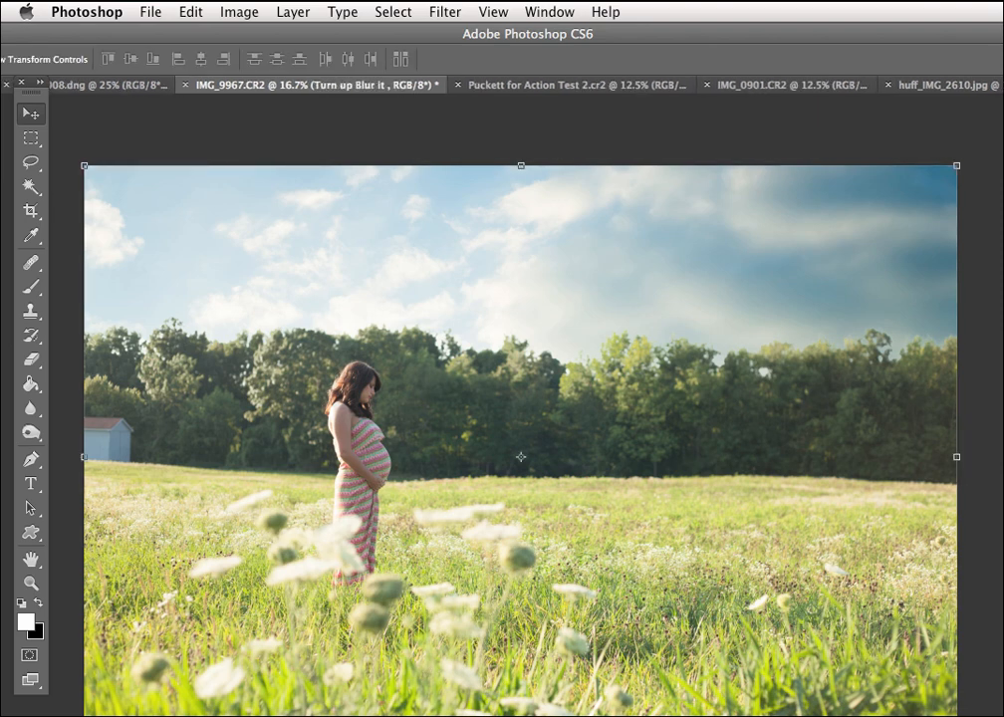
Target the mask of the Turn up Blur it layer and set the layer's opacity to 39%
{"action": "left_click", "coordinate": [865, 219]}
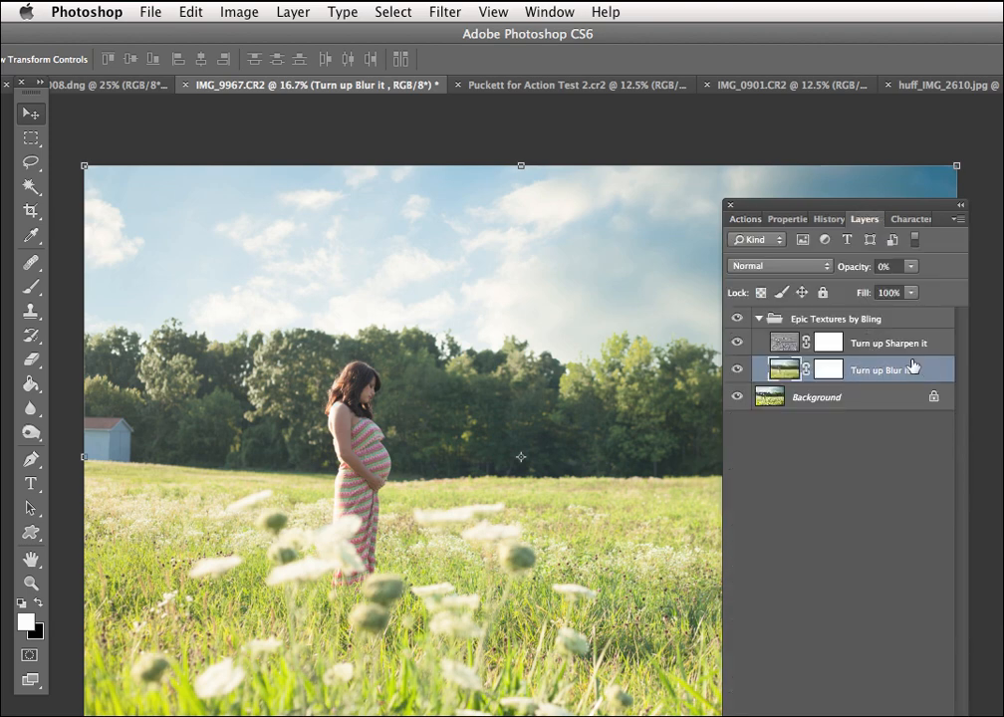
{"action": "left_click", "coordinate": [831, 374]}
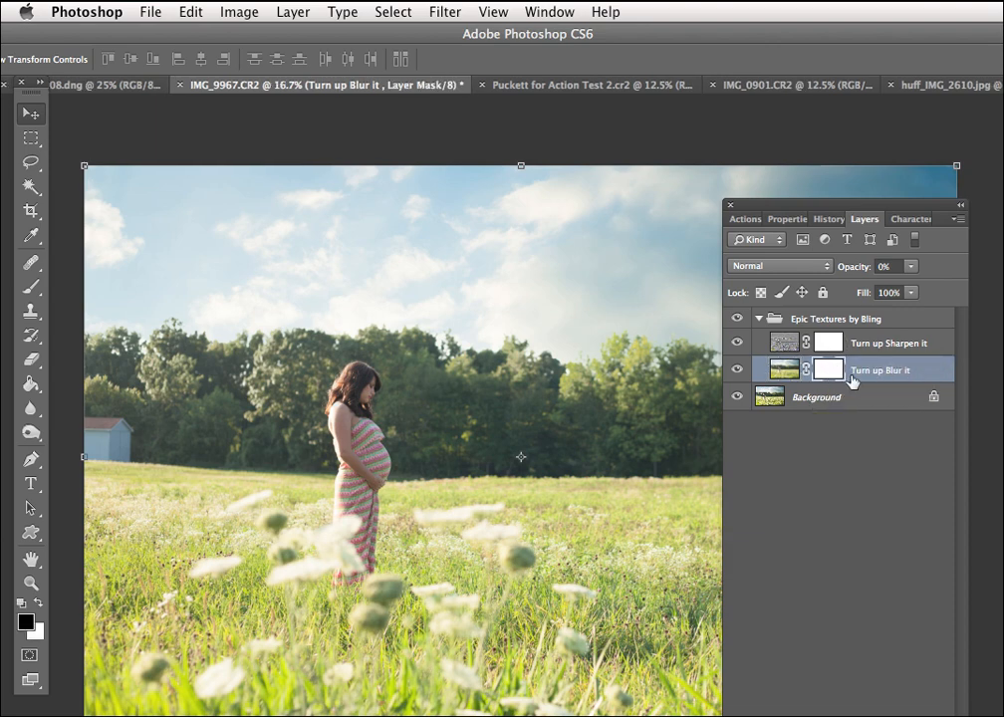
{"action": "left_click", "coordinate": [913, 268]}
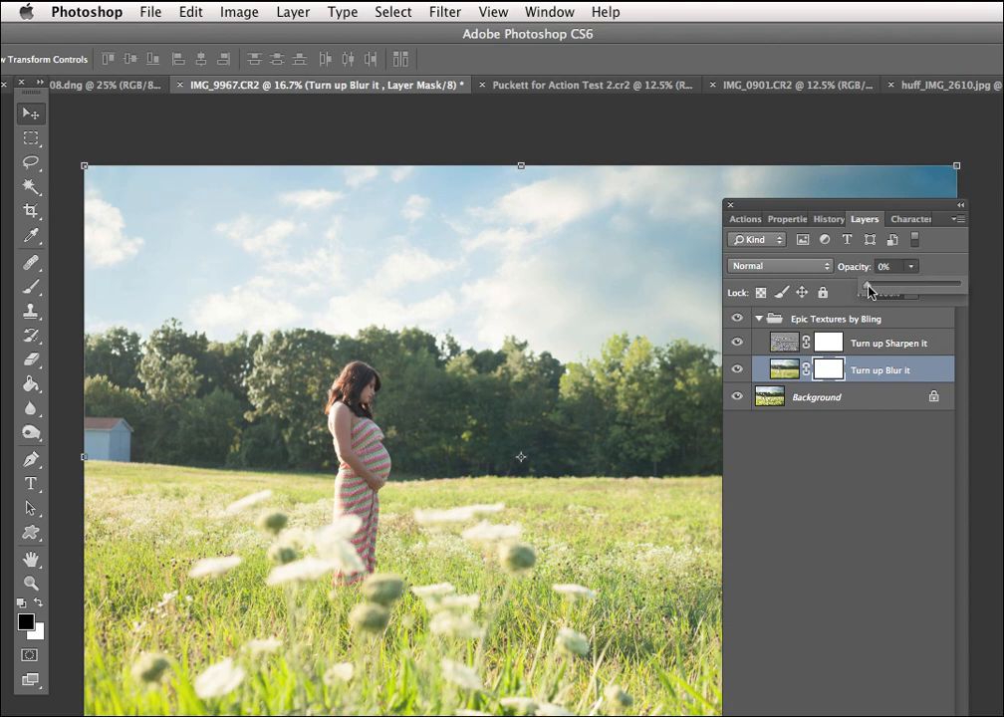
{"action": "left_click_drag", "start_coordinate": [868, 290], "coordinate": [908, 292]}
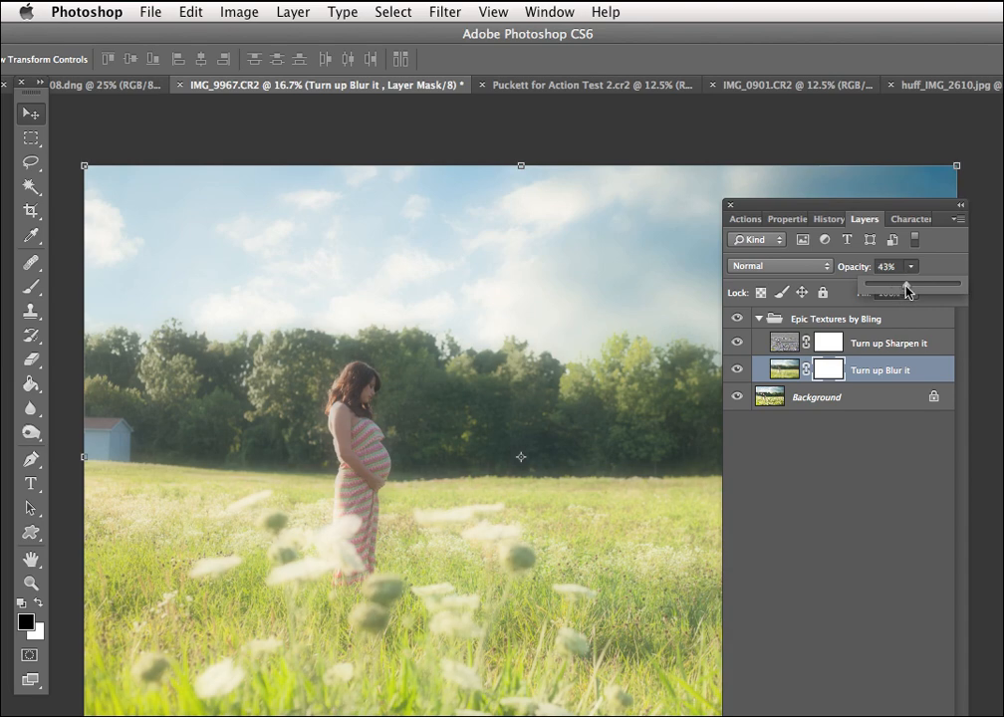
{"action": "left_click_drag", "start_coordinate": [907, 291], "coordinate": [903, 291]}
With an enlarged black brush at 17% opacity, paint on the Turn up Blur it mask over the woman and her surroundings
{"action": "left_click", "coordinate": [31, 287]}
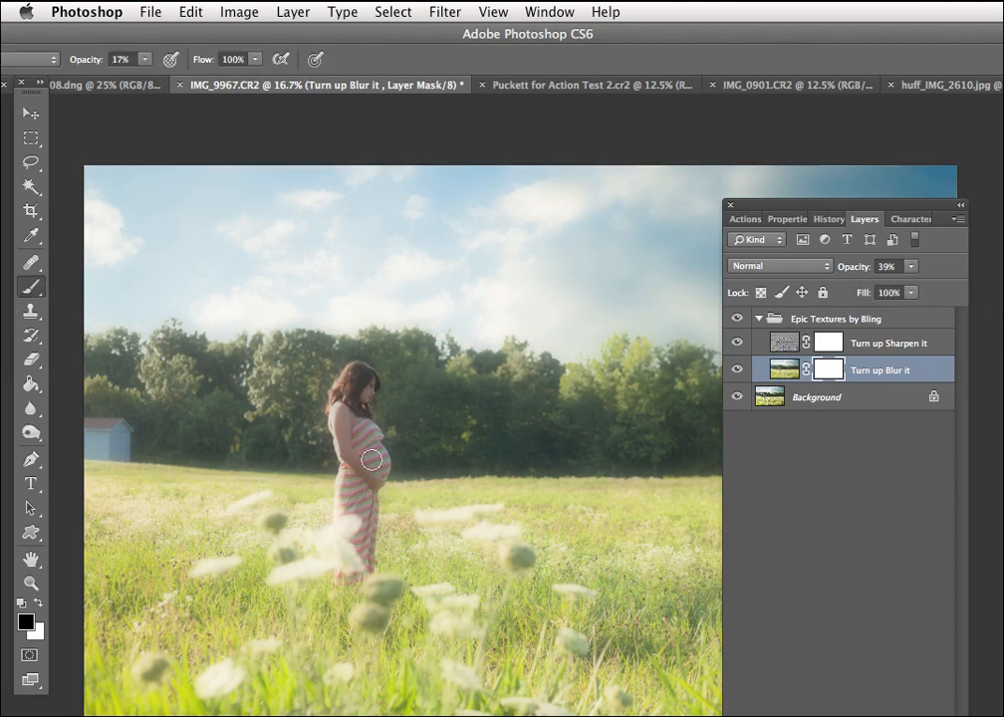
{"action": "key", "text": "bracketright"}
{"action": "key", "text": "bracketright"}
{"action": "key", "text": "bracketright"}
{"action": "key", "text": "bracketright"}
{"action": "key", "text": "bracketright"}
{"action": "key", "text": "bracketright"}
{"action": "key", "text": "bracketright"}
{"action": "key", "text": "bracketright"}
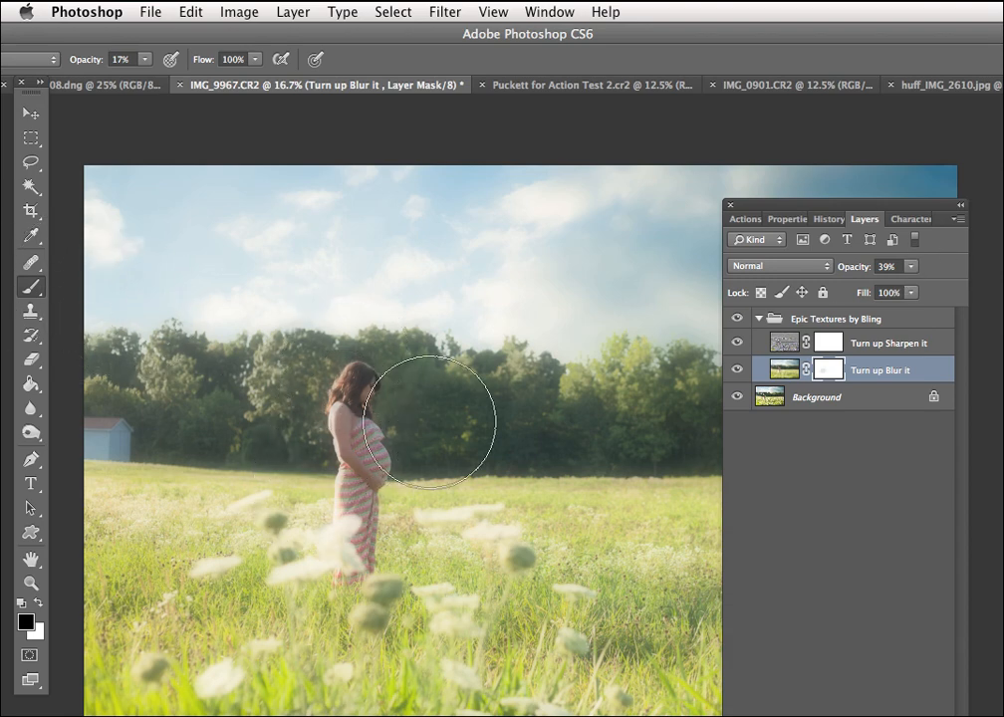
{"action": "mouse_move", "coordinate": [337, 455]}
{"action": "left_mouse_down"}
{"action": "mouse_move", "coordinate": [204, 555]}
{"action": "mouse_move", "coordinate": [326, 612]}
{"action": "mouse_move", "coordinate": [473, 577]}
{"action": "mouse_move", "coordinate": [249, 620]}
{"action": "left_mouse_up"}
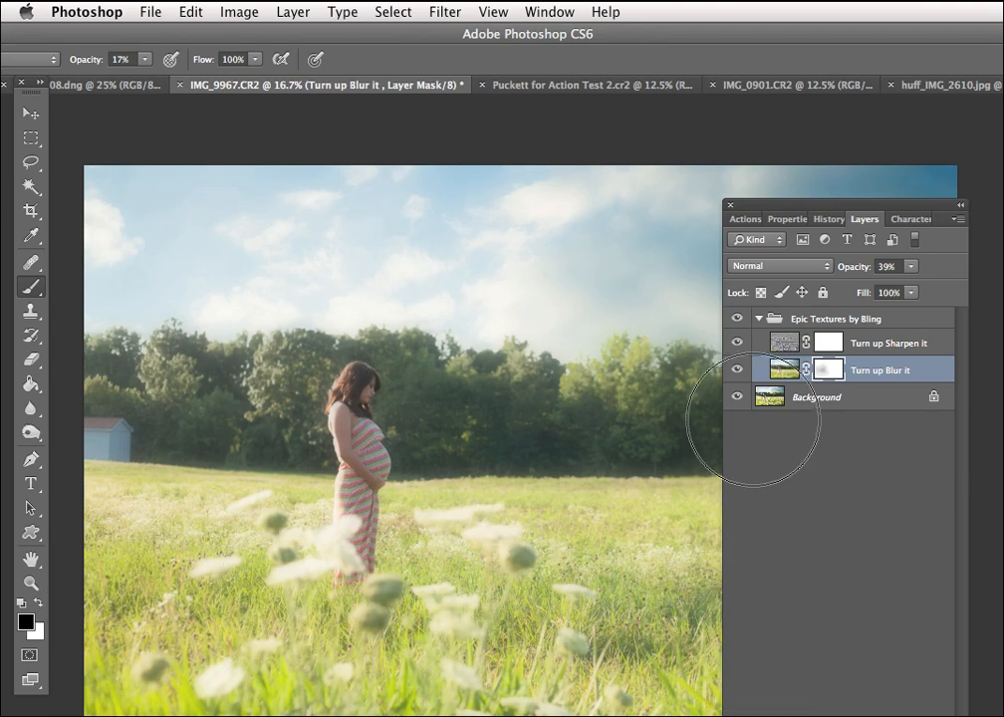
{"action": "key", "text": "x"}
{"action": "left_click", "coordinate": [797, 320]}
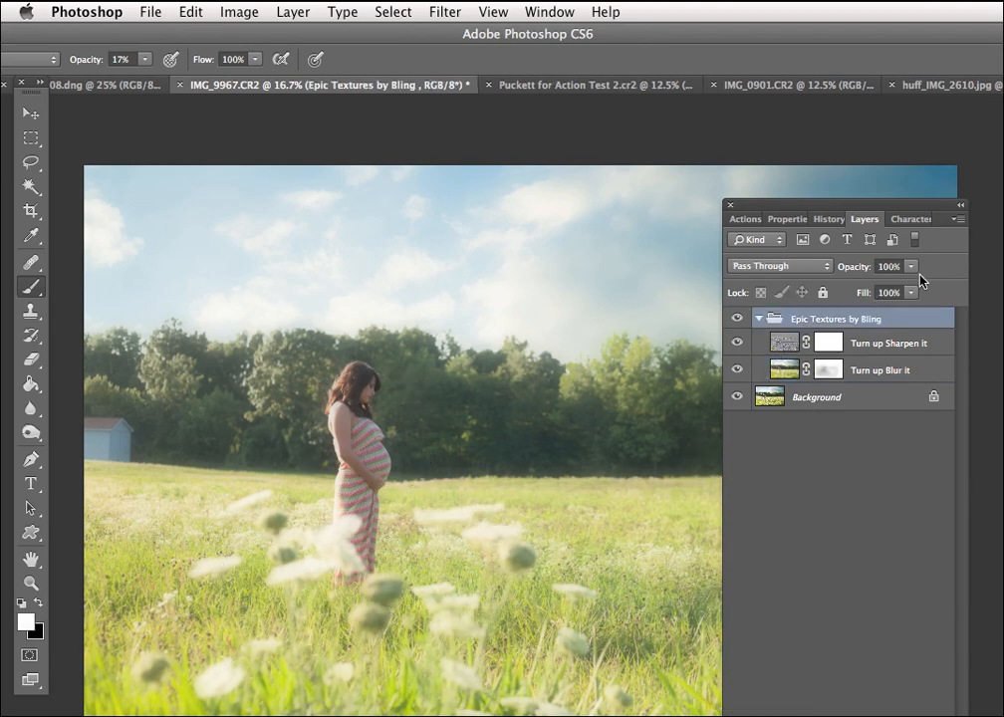
{"action": "key", "text": "x"}
{"action": "left_click", "coordinate": [829, 371]}
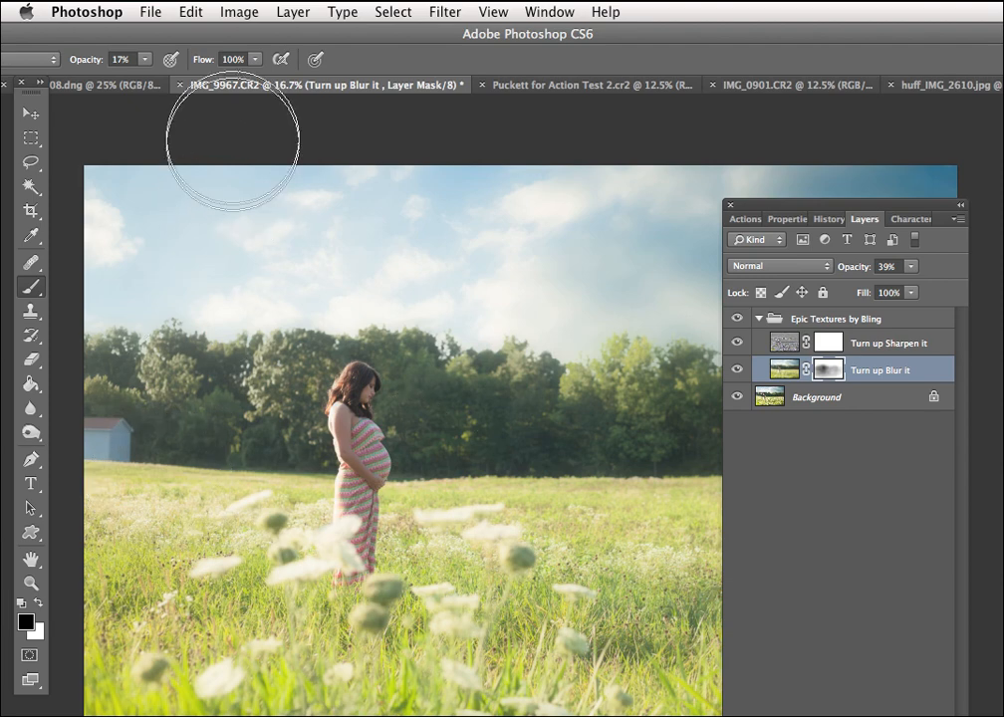
Lower the brush flow to 32%, shrink the brush and mask the blur over the trees behind the woman
{"action": "left_click", "coordinate": [254, 60]}
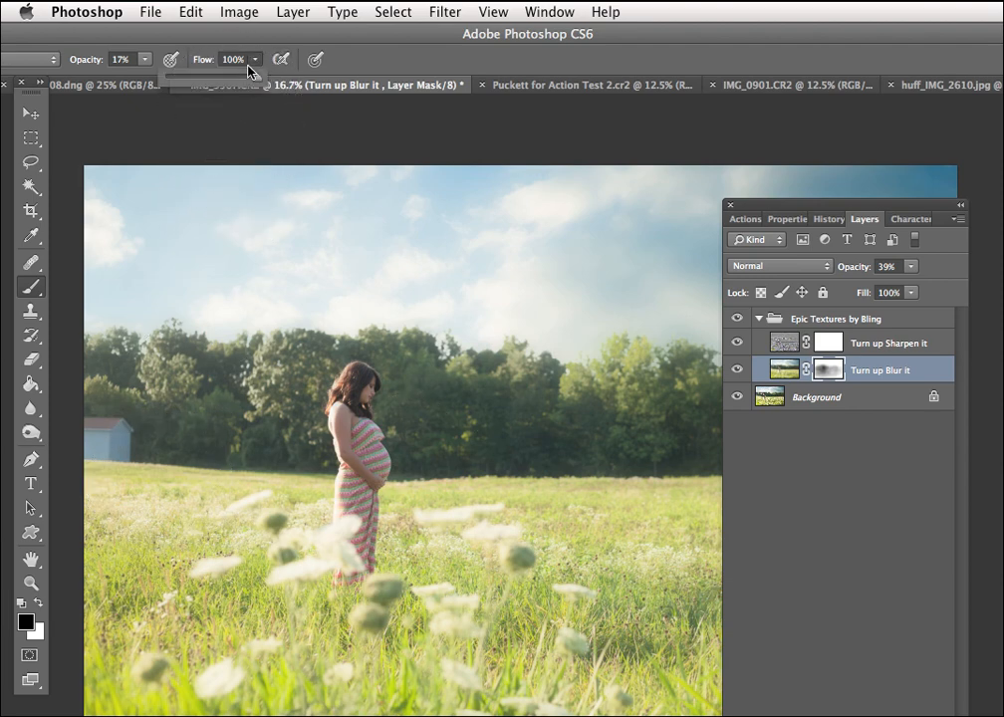
{"action": "left_click_drag", "start_coordinate": [221, 96], "coordinate": [202, 98]}
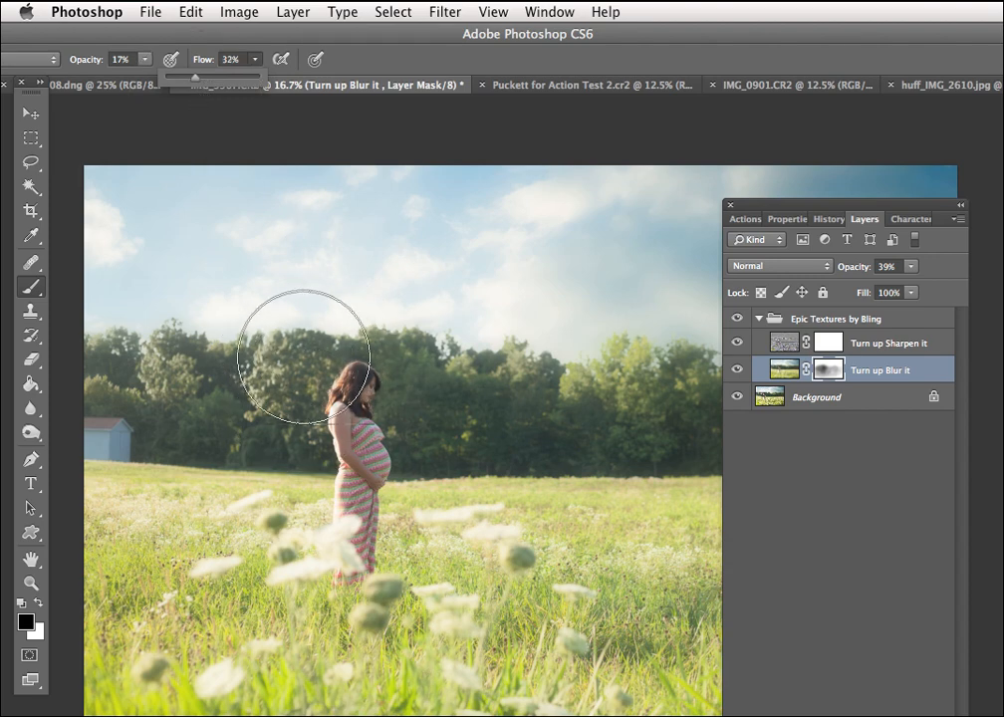
{"action": "key", "text": "["}
{"action": "key", "text": "["}
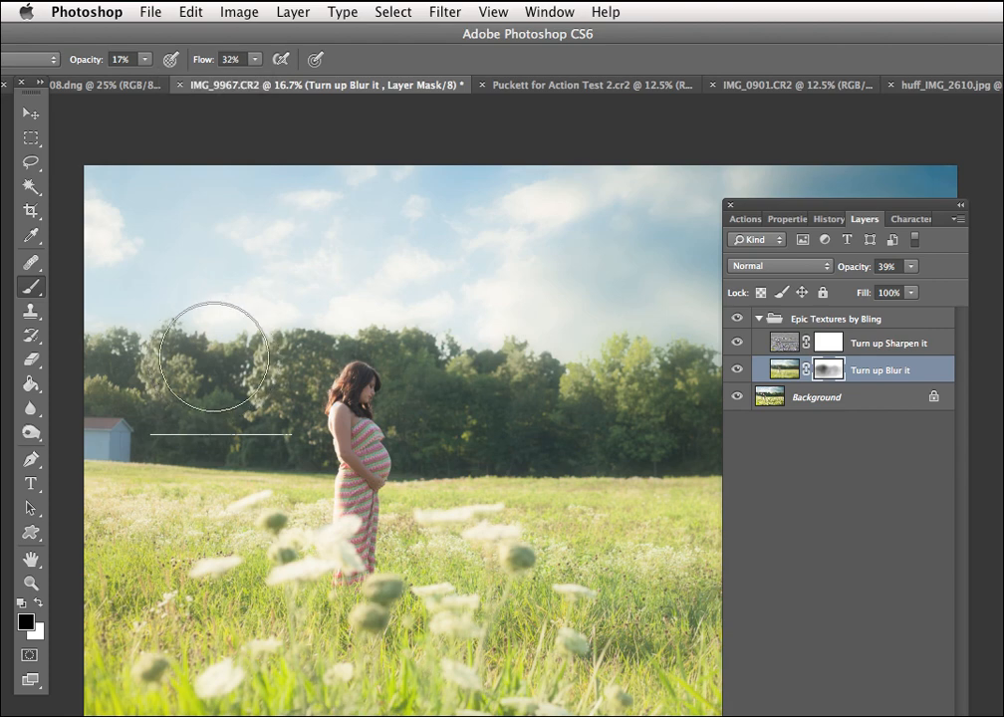
{"action": "mouse_move", "coordinate": [212, 393]}
{"action": "left_mouse_down"}
{"action": "mouse_move", "coordinate": [115, 402]}
{"action": "mouse_move", "coordinate": [284, 407]}
{"action": "left_mouse_up"}
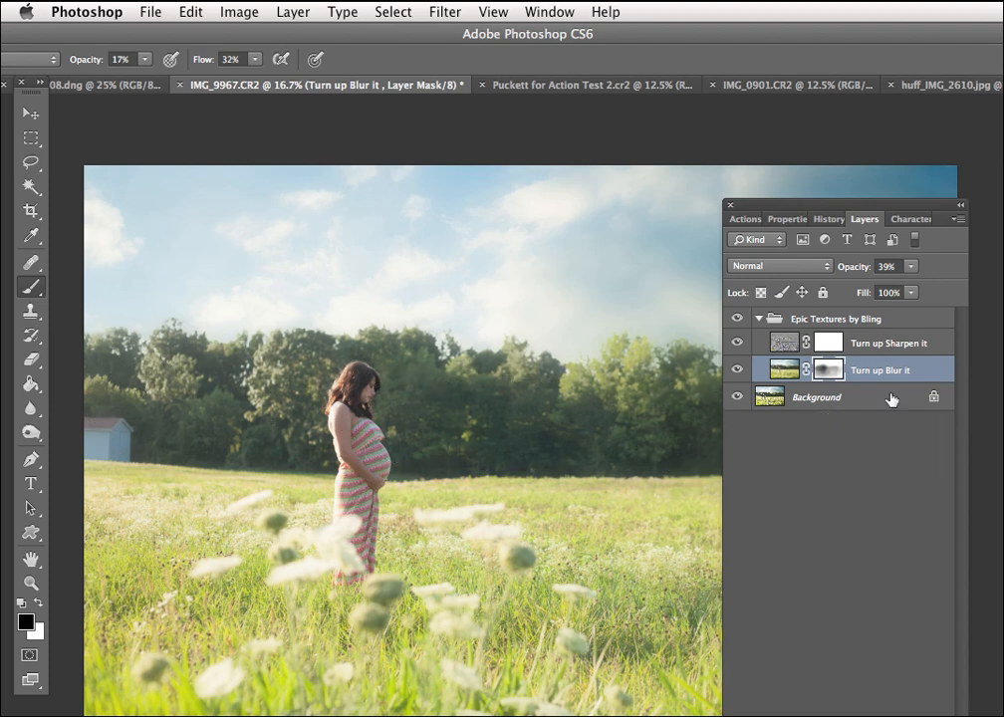
Restore the brush flow to 100% and mask more of the blur along the field and tree line
{"action": "left_click_drag", "start_coordinate": [833, 207], "coordinate": [1002, 196]}
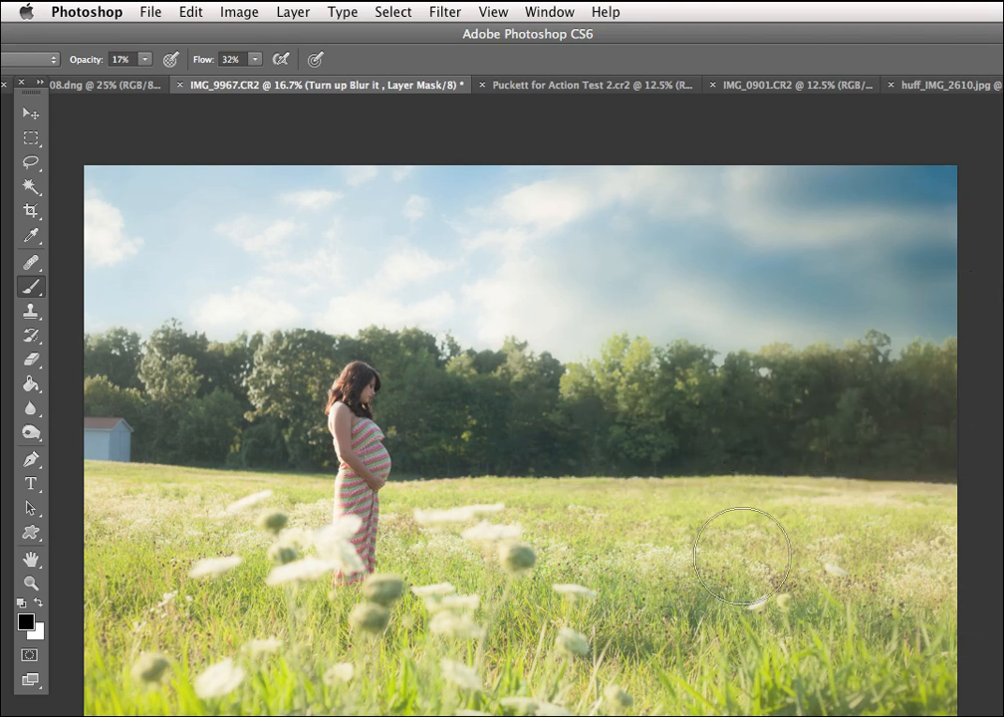
{"action": "left_click", "coordinate": [254, 59]}
{"action": "left_click", "coordinate": [475, 478]}
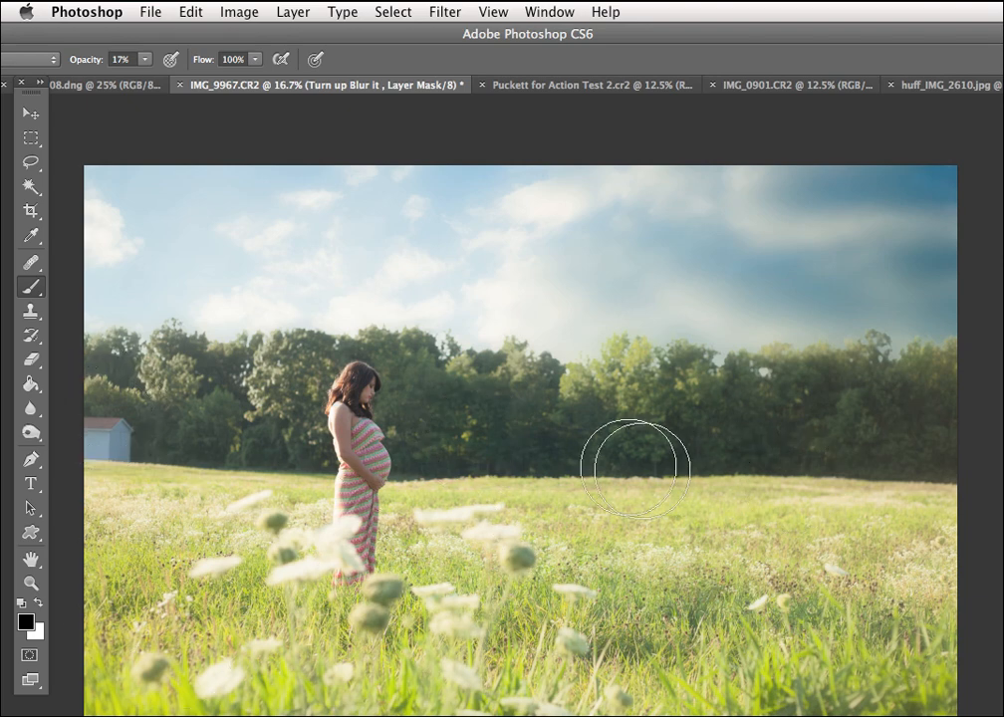
{"action": "left_click_drag", "start_coordinate": [1002, 236], "coordinate": [817, 258]}
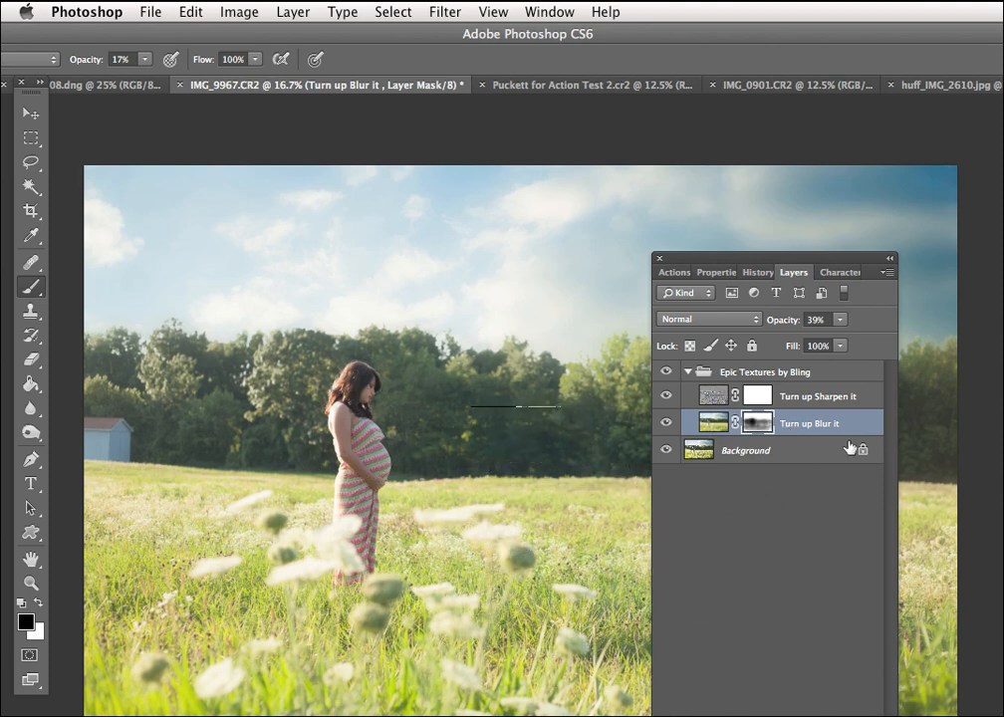
Merge the Epic Textures by Bling group and all visible layers into the background
{"action": "left_click_drag", "start_coordinate": [778, 261], "coordinate": [1003, 196]}
{"action": "left_click", "coordinate": [291, 12]}
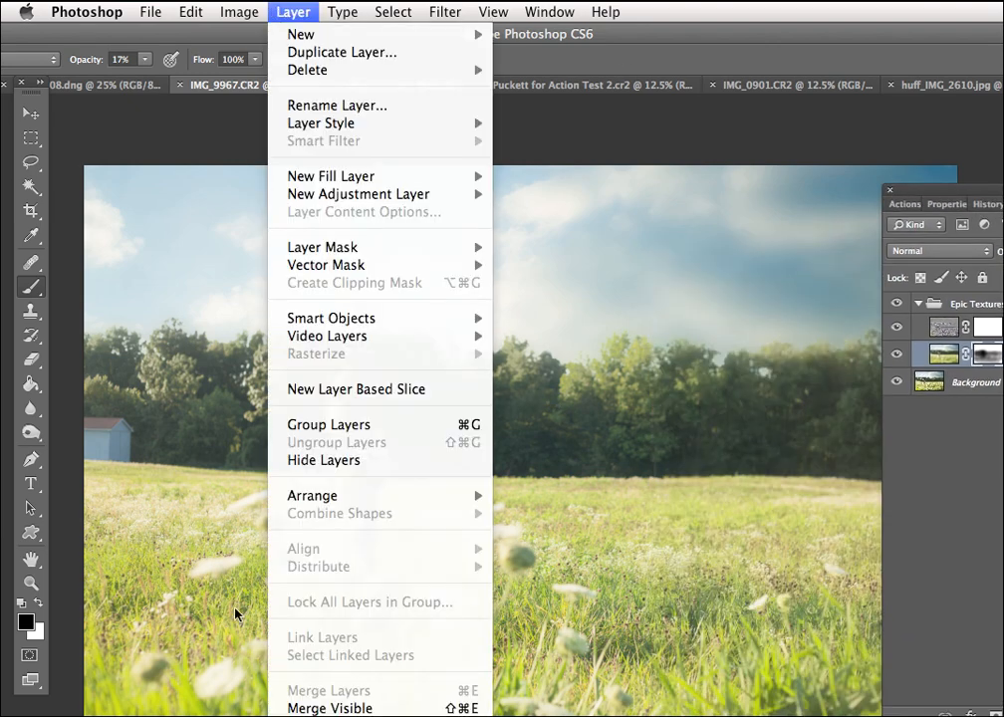
{"action": "left_click", "coordinate": [359, 708]}
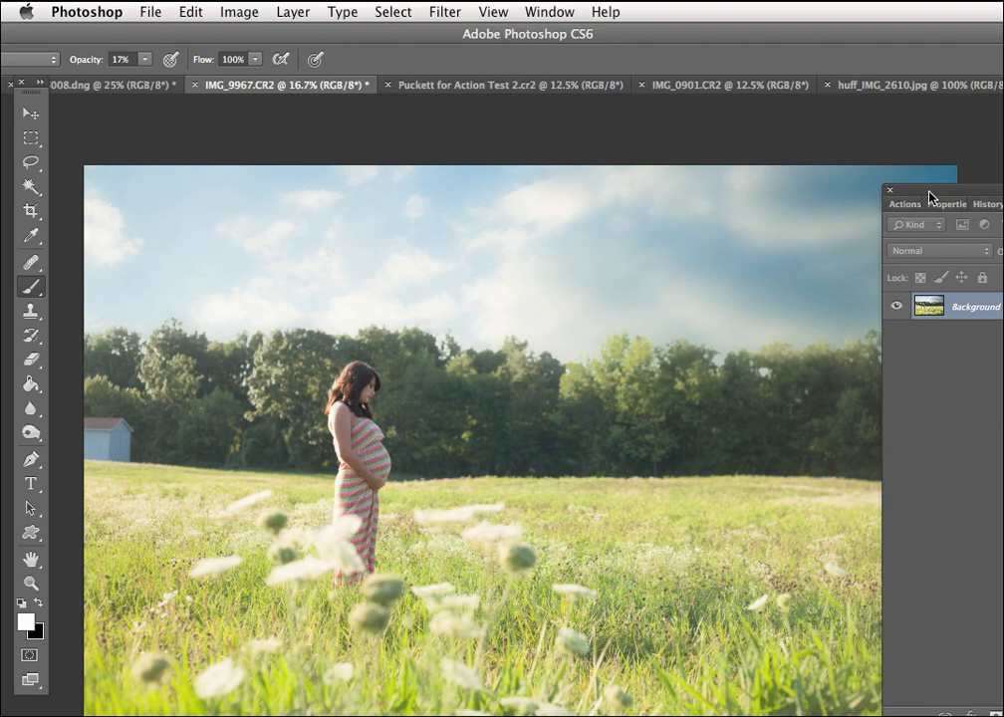
Run the over the moon action from the New Inspirations Testers 9.0 set
{"action": "left_click", "coordinate": [905, 204]}
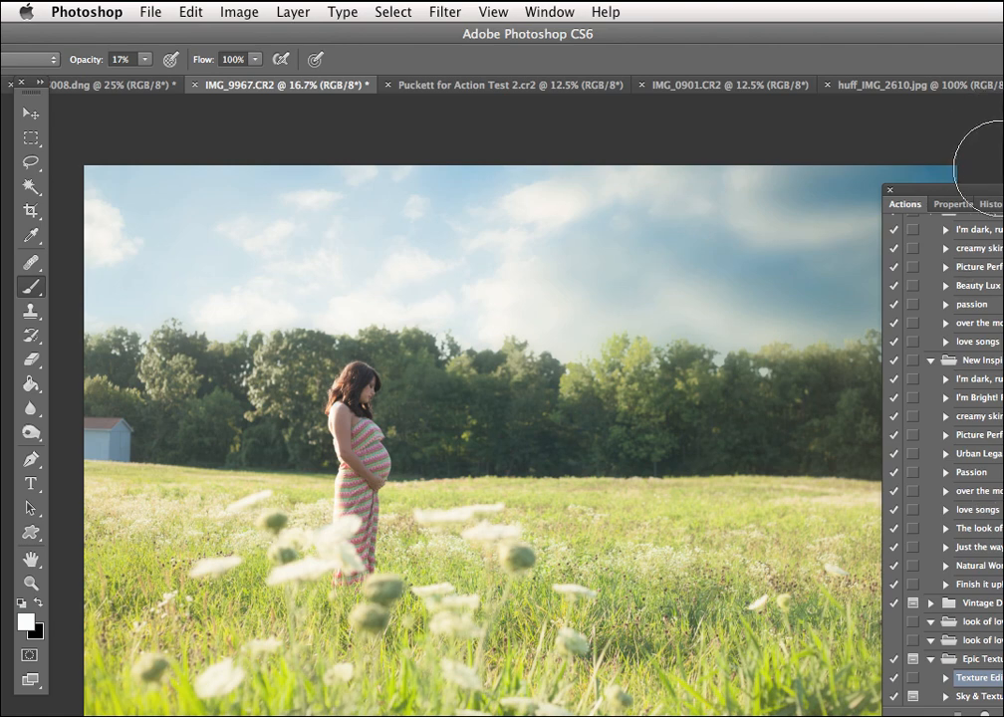
{"action": "left_click_drag", "start_coordinate": [964, 193], "coordinate": [845, 181]}
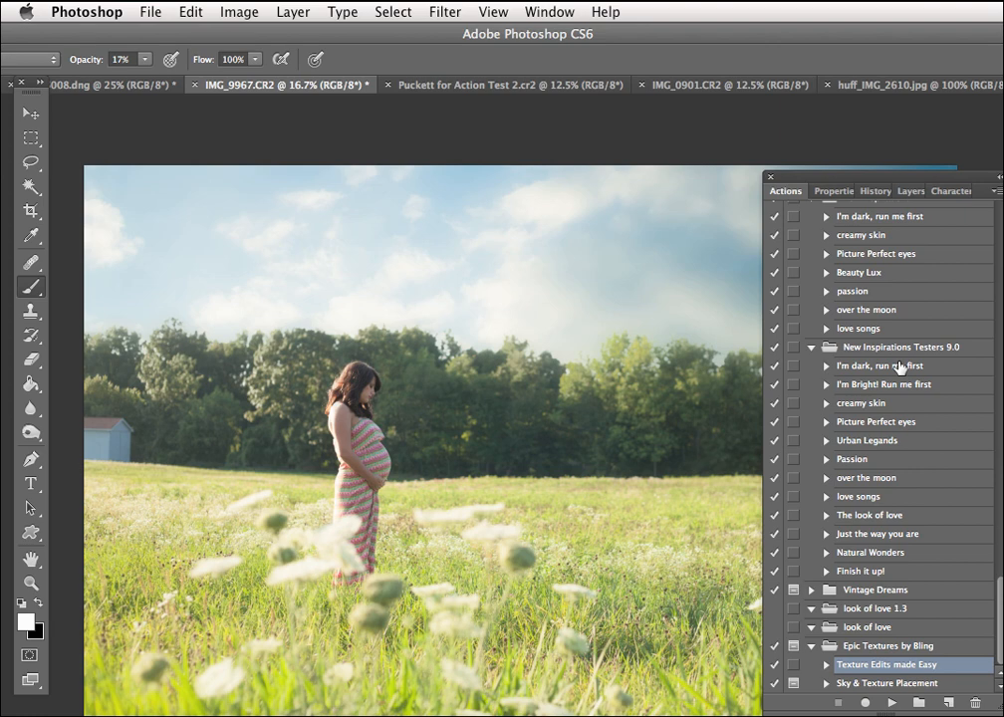
{"action": "left_click", "coordinate": [870, 479]}
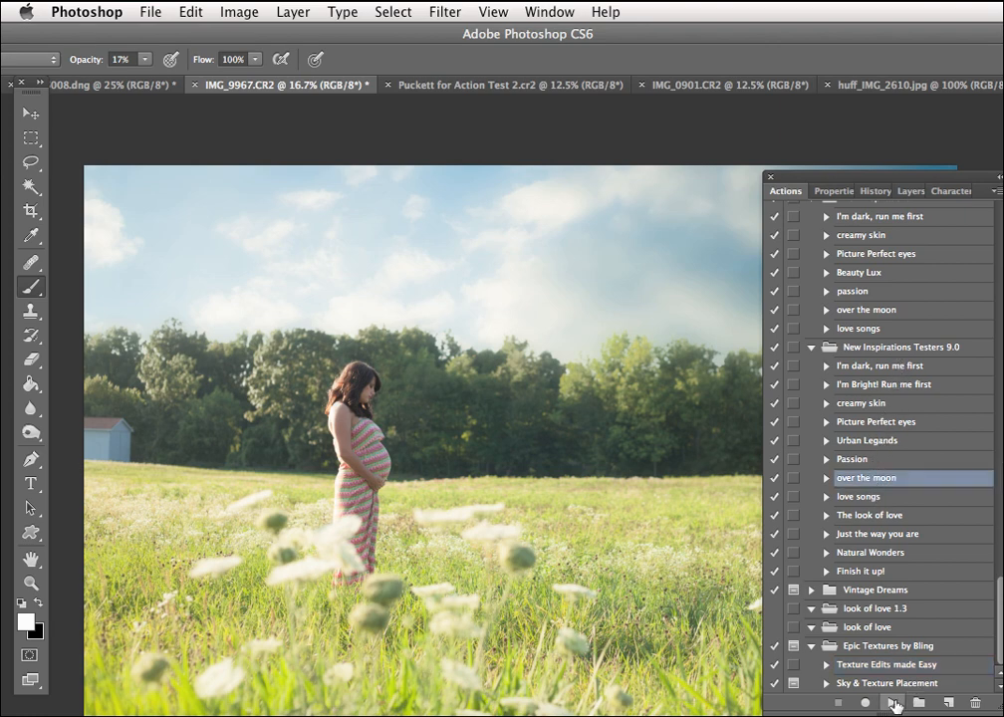
{"action": "left_click", "coordinate": [895, 704]}
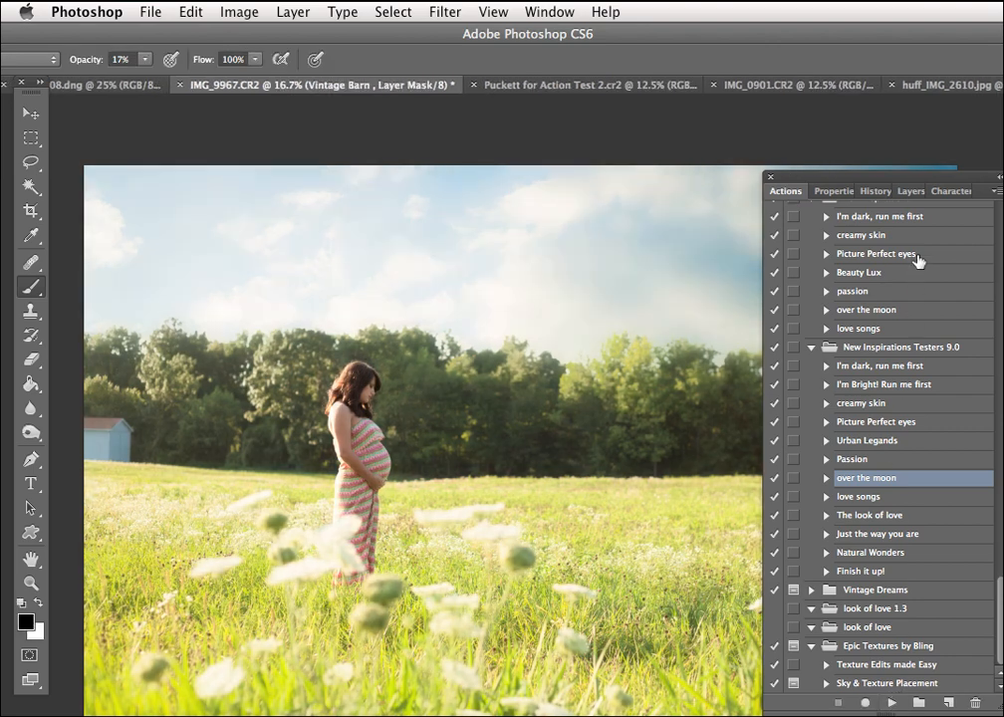
{"action": "mouse_move", "coordinate": [835, 179]}
{"action": "left_mouse_down"}
{"action": "mouse_move", "coordinate": [1003, 251]}
{"action": "mouse_move", "coordinate": [1003, 312]}
{"action": "mouse_move", "coordinate": [965, 291]}
{"action": "left_mouse_up"}
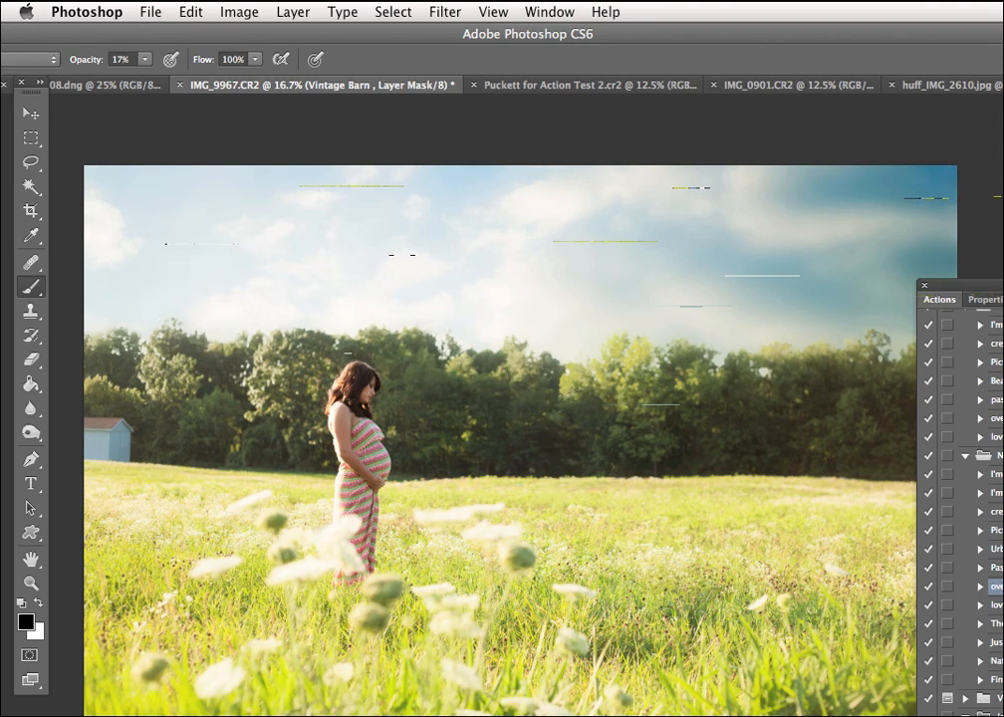
Paint white at 92% brush opacity on the Paint on Warmth mask over the field and the trees
{"action": "key", "text": "F7"}
{"action": "left_click_drag", "start_coordinate": [996, 286], "coordinate": [885, 294]}
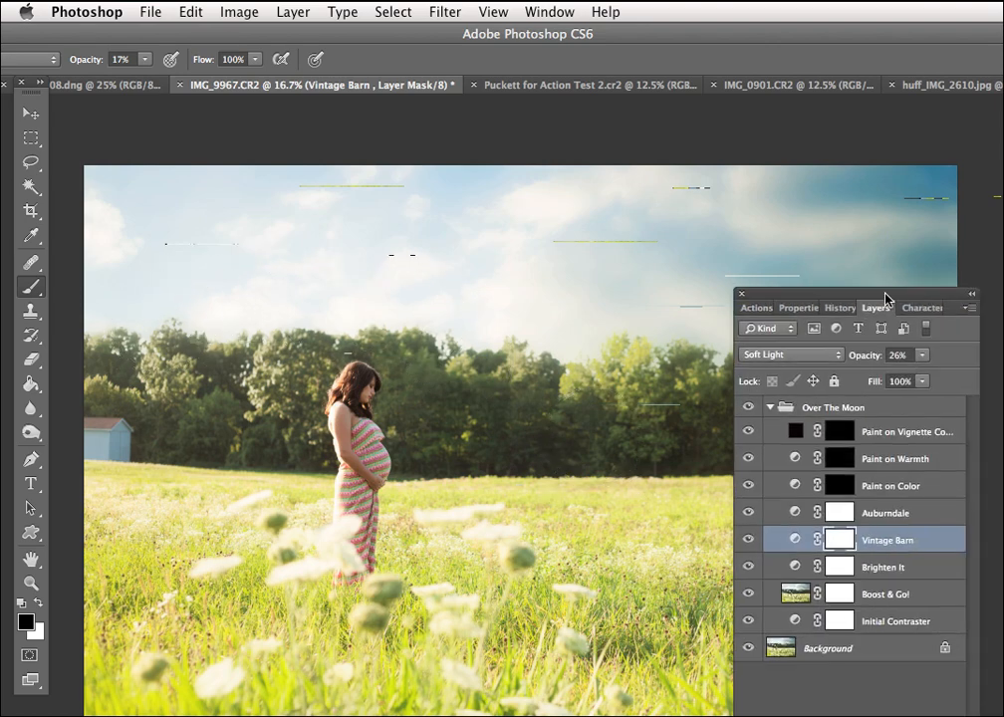
{"action": "left_click", "coordinate": [841, 464]}
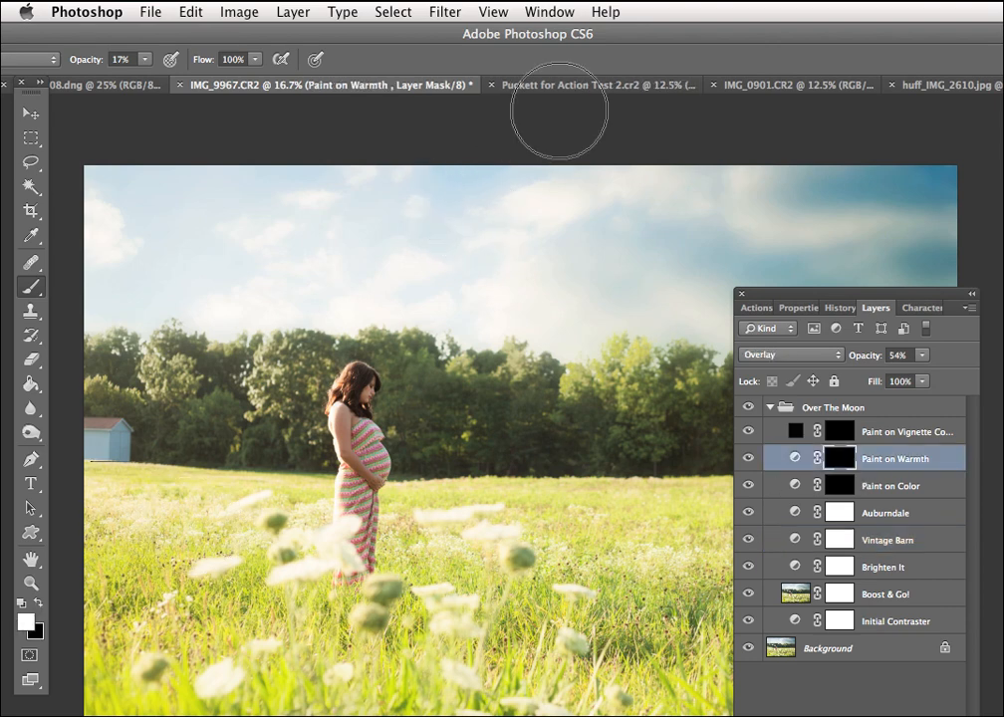
{"action": "left_click", "coordinate": [144, 59]}
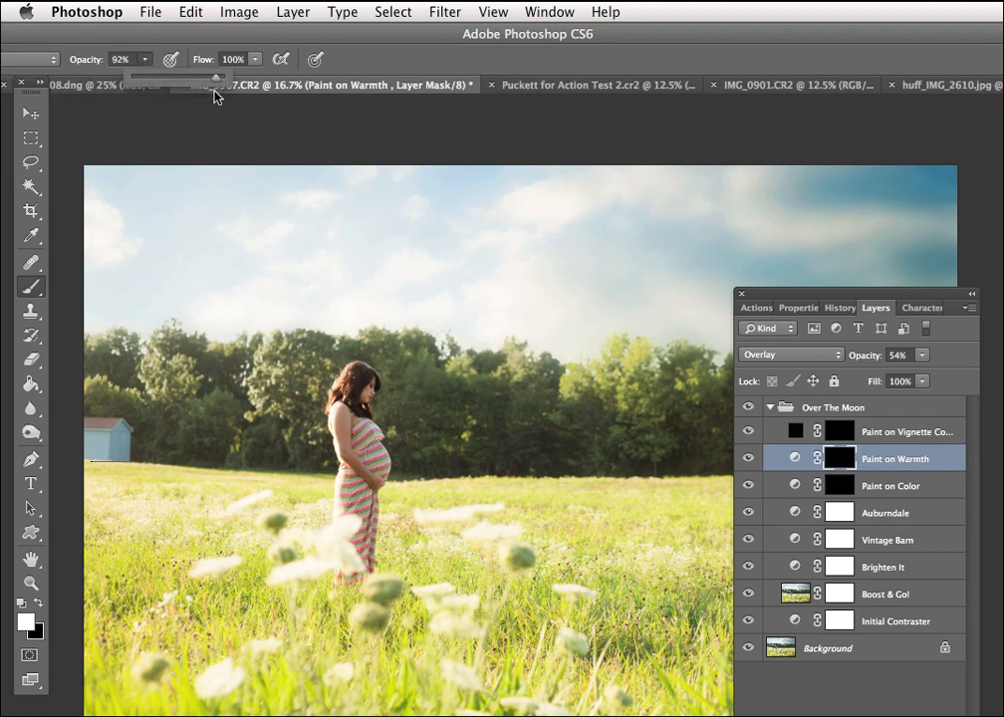
{"action": "mouse_move", "coordinate": [215, 514]}
{"action": "left_mouse_down"}
{"action": "mouse_move", "coordinate": [142, 509]}
{"action": "mouse_move", "coordinate": [102, 492]}
{"action": "mouse_move", "coordinate": [143, 635]}
{"action": "mouse_move", "coordinate": [144, 455]}
{"action": "mouse_move", "coordinate": [158, 402]}
{"action": "mouse_move", "coordinate": [284, 422]}
{"action": "mouse_move", "coordinate": [277, 397]}
{"action": "mouse_move", "coordinate": [239, 382]}
{"action": "mouse_move", "coordinate": [172, 401]}
{"action": "mouse_move", "coordinate": [289, 503]}
{"action": "mouse_move", "coordinate": [270, 602]}
{"action": "mouse_move", "coordinate": [189, 674]}
{"action": "mouse_move", "coordinate": [403, 664]}
{"action": "mouse_move", "coordinate": [343, 565]}
{"action": "mouse_move", "coordinate": [332, 513]}
{"action": "mouse_move", "coordinate": [333, 523]}
{"action": "mouse_move", "coordinate": [467, 552]}
{"action": "mouse_move", "coordinate": [526, 459]}
{"action": "mouse_move", "coordinate": [392, 414]}
{"action": "mouse_move", "coordinate": [449, 454]}
{"action": "mouse_move", "coordinate": [473, 402]}
{"action": "mouse_move", "coordinate": [743, 441]}
{"action": "mouse_move", "coordinate": [685, 432]}
{"action": "mouse_move", "coordinate": [667, 566]}
{"action": "mouse_move", "coordinate": [670, 648]}
{"action": "mouse_move", "coordinate": [854, 711]}
{"action": "mouse_move", "coordinate": [663, 425]}
{"action": "mouse_move", "coordinate": [499, 414]}
{"action": "left_mouse_up"}
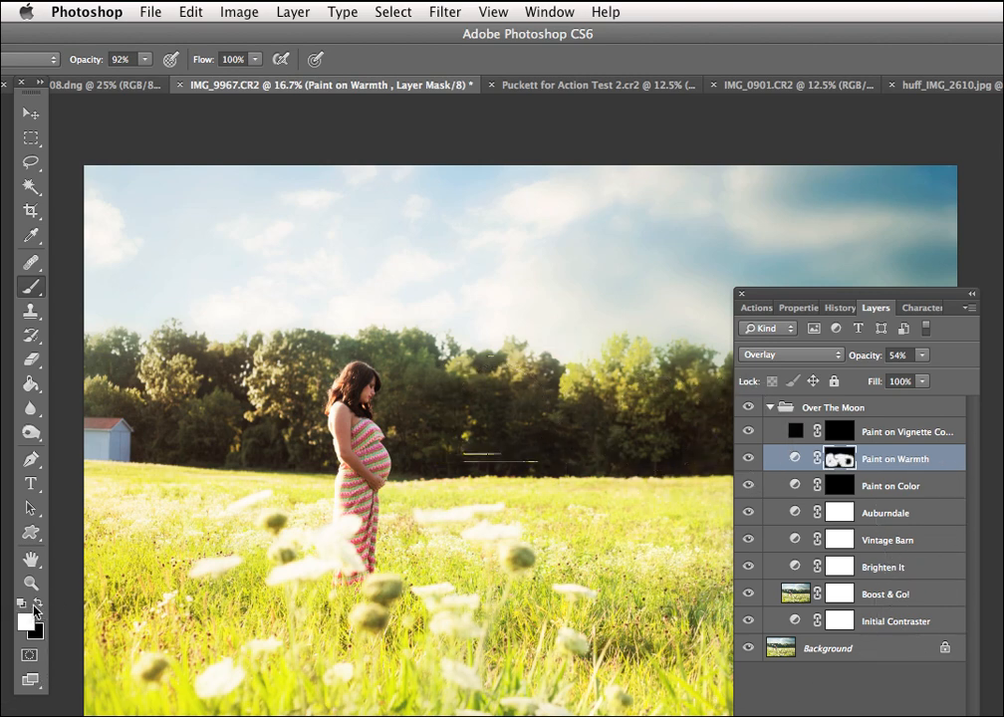
Shrink the brush and paint black on the Paint on Warmth mask to take the warmth off the woman
{"action": "key", "text": "bracketleft"}
{"action": "key", "text": "bracketleft"}
{"action": "key", "text": "bracketleft"}
{"action": "key", "text": "bracketleft"}
{"action": "key", "text": "bracketleft"}
{"action": "key", "text": "bracketleft"}
{"action": "key", "text": "bracketleft"}
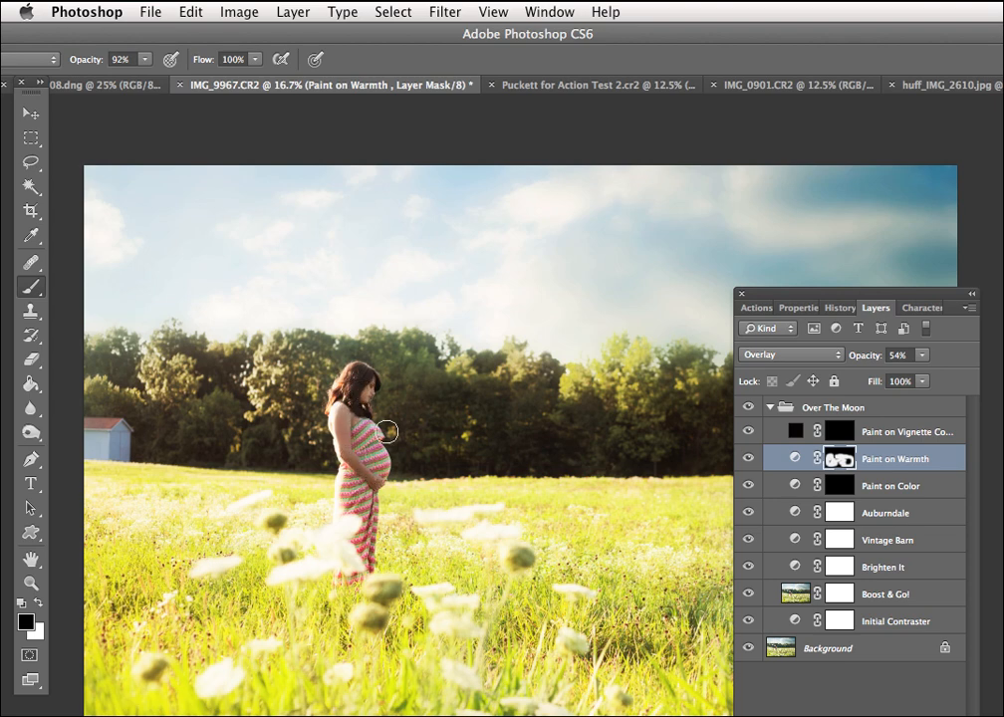
Paint white on the Paint on Color mask over the sky with an enlarged brush at 92% opacity, and paint part of it back out with black
{"action": "left_click", "coordinate": [842, 488]}
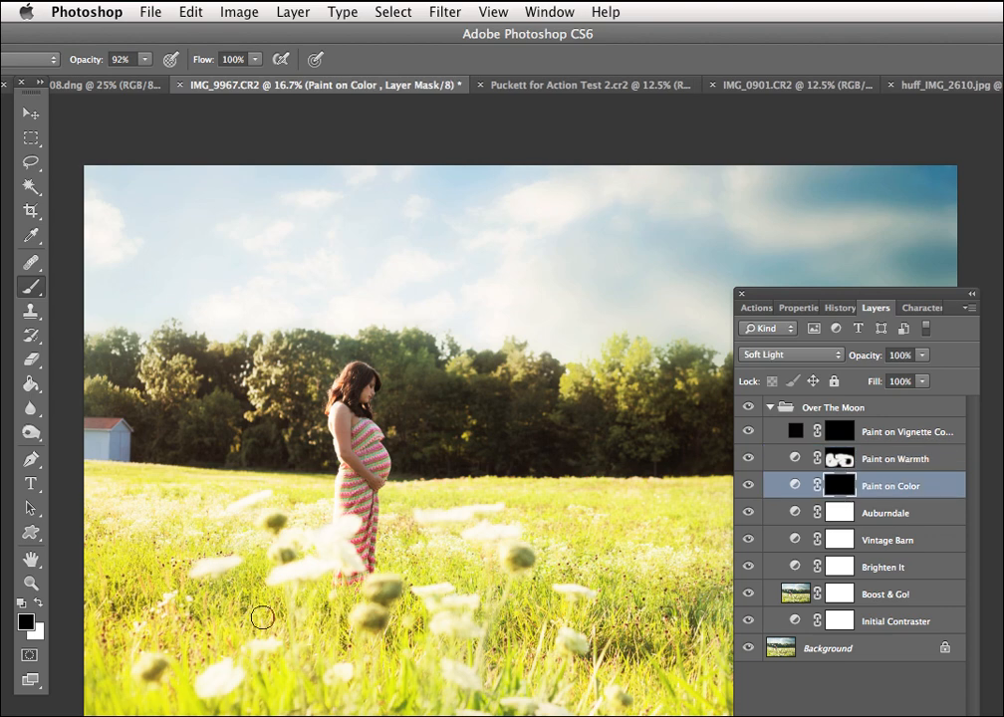
{"action": "left_click", "coordinate": [39, 604]}
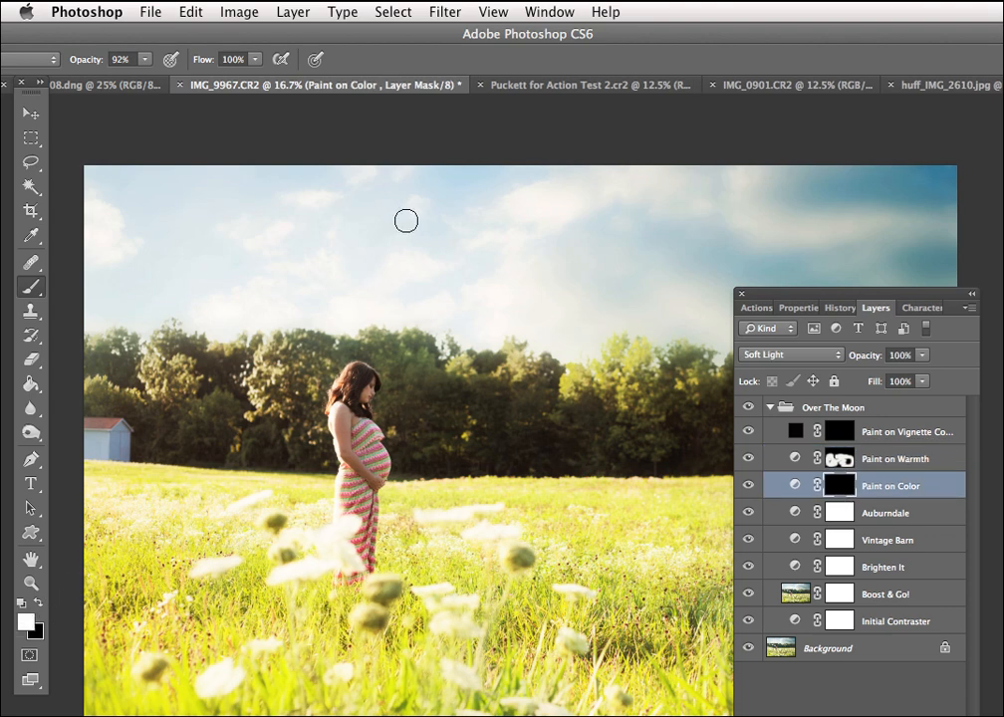
{"action": "key", "text": "bracketright"}
{"action": "key", "text": "bracketright"}
{"action": "key", "text": "bracketright"}
{"action": "key", "text": "bracketright"}
{"action": "key", "text": "bracketright"}
{"action": "key", "text": "bracketright"}
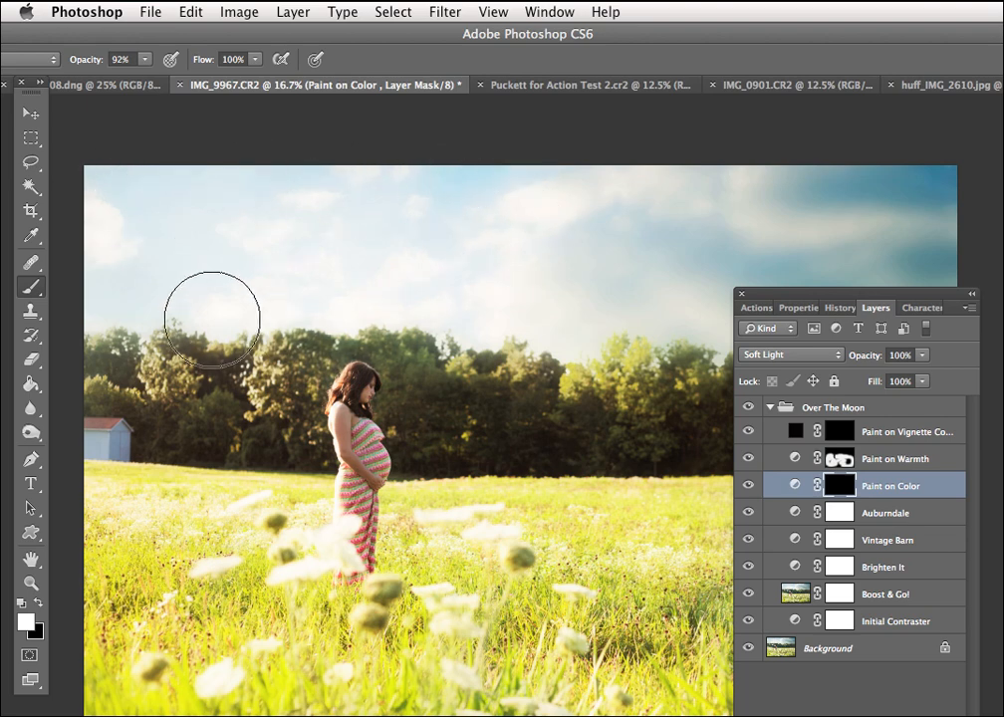
{"action": "mouse_move", "coordinate": [193, 285]}
{"action": "left_mouse_down"}
{"action": "mouse_move", "coordinate": [245, 313]}
{"action": "mouse_move", "coordinate": [254, 259]}
{"action": "mouse_move", "coordinate": [319, 279]}
{"action": "mouse_move", "coordinate": [326, 242]}
{"action": "left_mouse_up"}
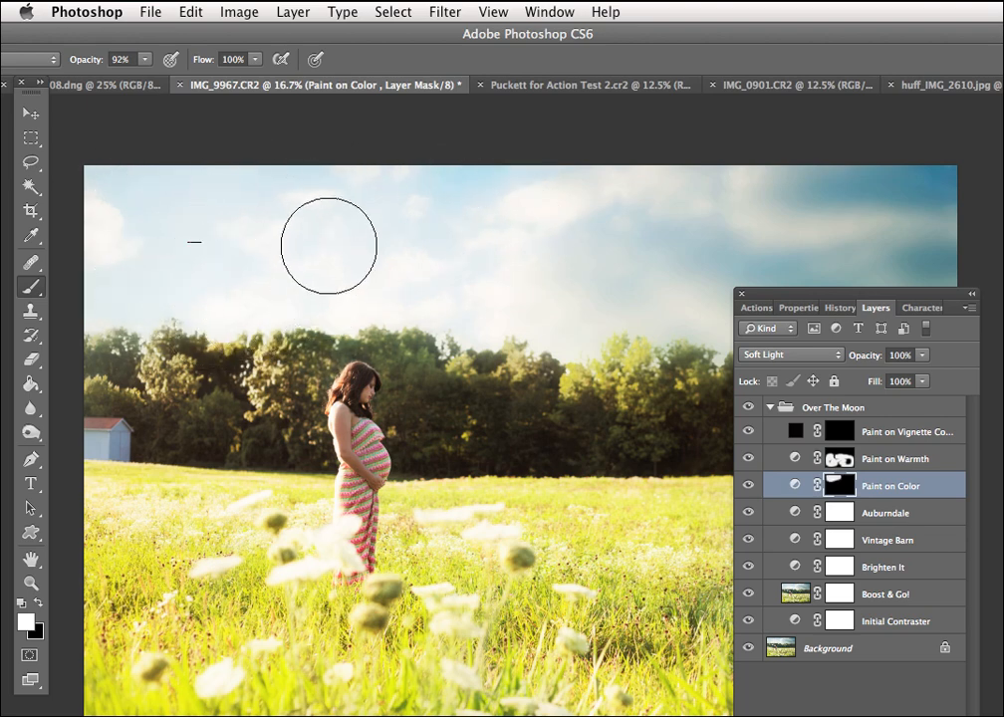
{"action": "left_click", "coordinate": [38, 602]}
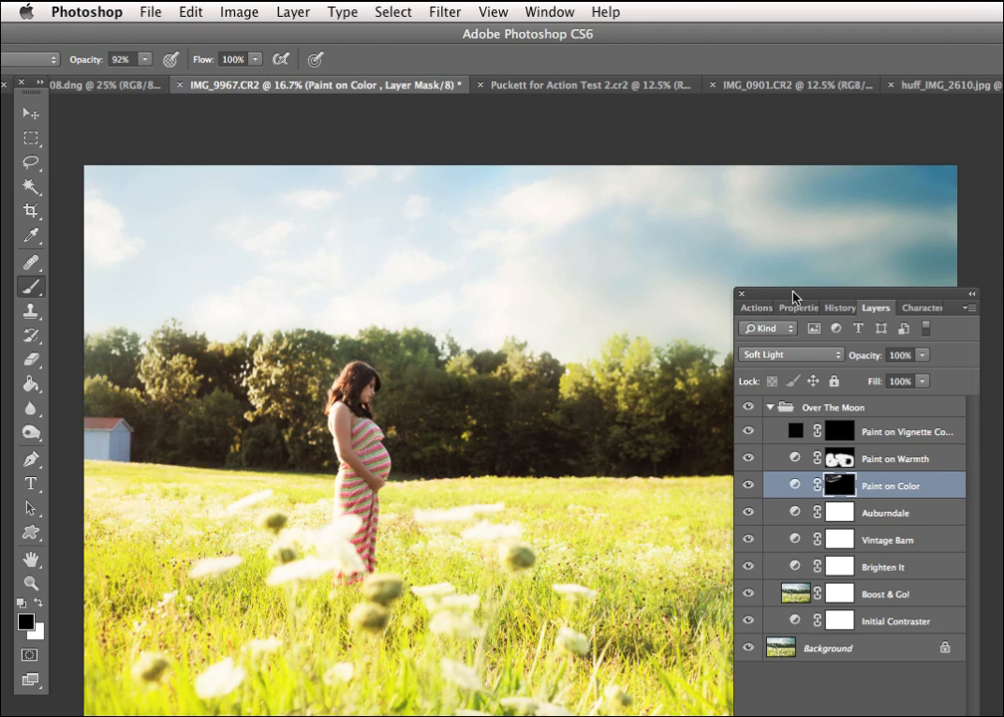
Compare the edited maternity photo with its original IMG_9967.CR2 history snapshot and return to the edited version
{"action": "left_click", "coordinate": [840, 308]}
{"action": "left_click", "coordinate": [845, 330]}
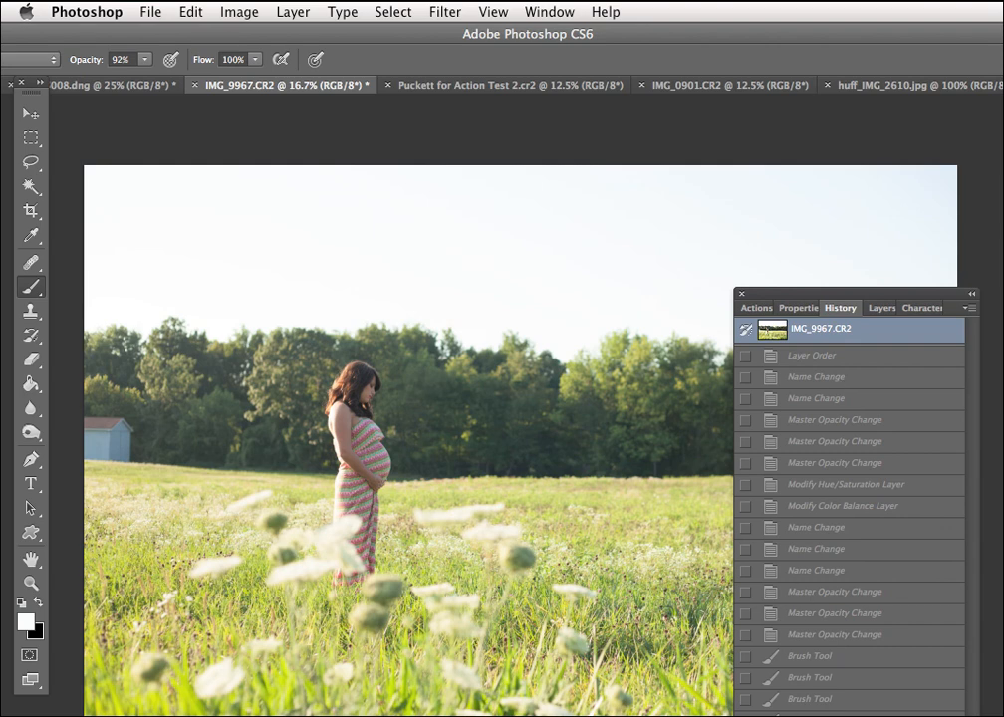
{"action": "key", "text": "ctrl+z"}
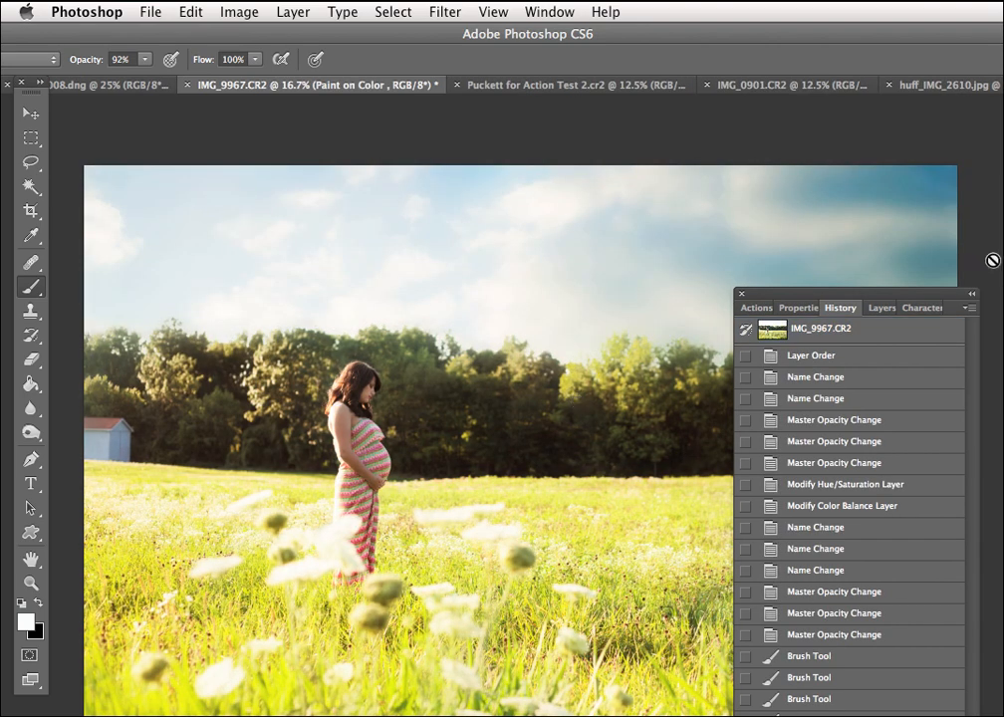
{"action": "left_click_drag", "start_coordinate": [924, 293], "coordinate": [999, 217]}
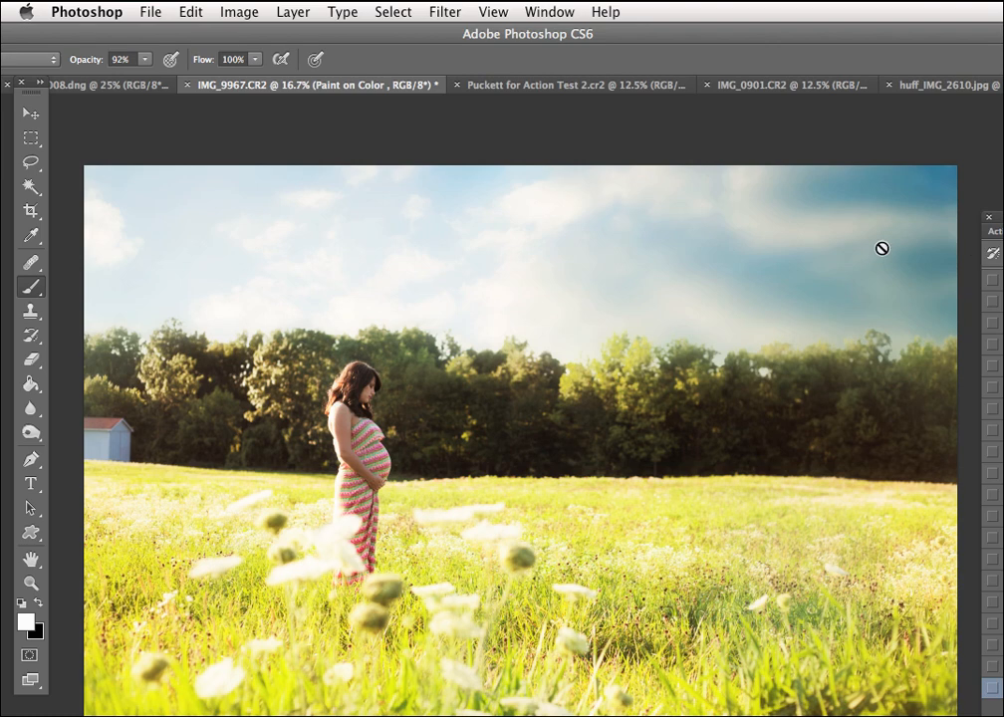
Switch to the Puckett for Action Test 2.cr2 photo and start the sky and texture replacement action, continuing to its color selection
{"action": "left_click", "coordinate": [631, 91]}
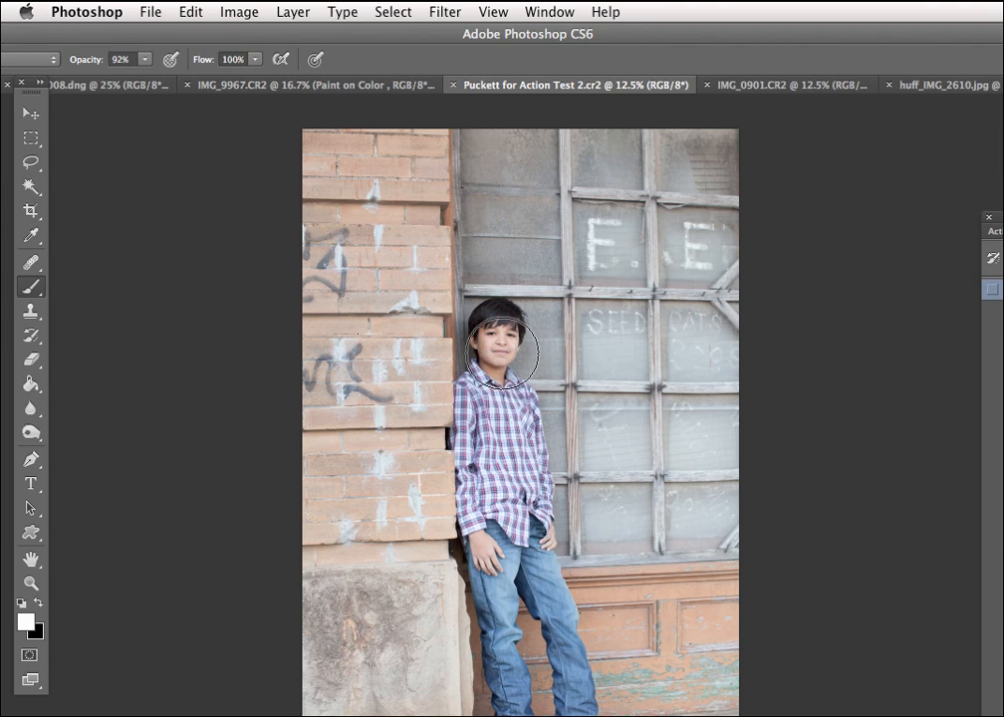
{"action": "left_click_drag", "start_coordinate": [1002, 217], "coordinate": [848, 227]}
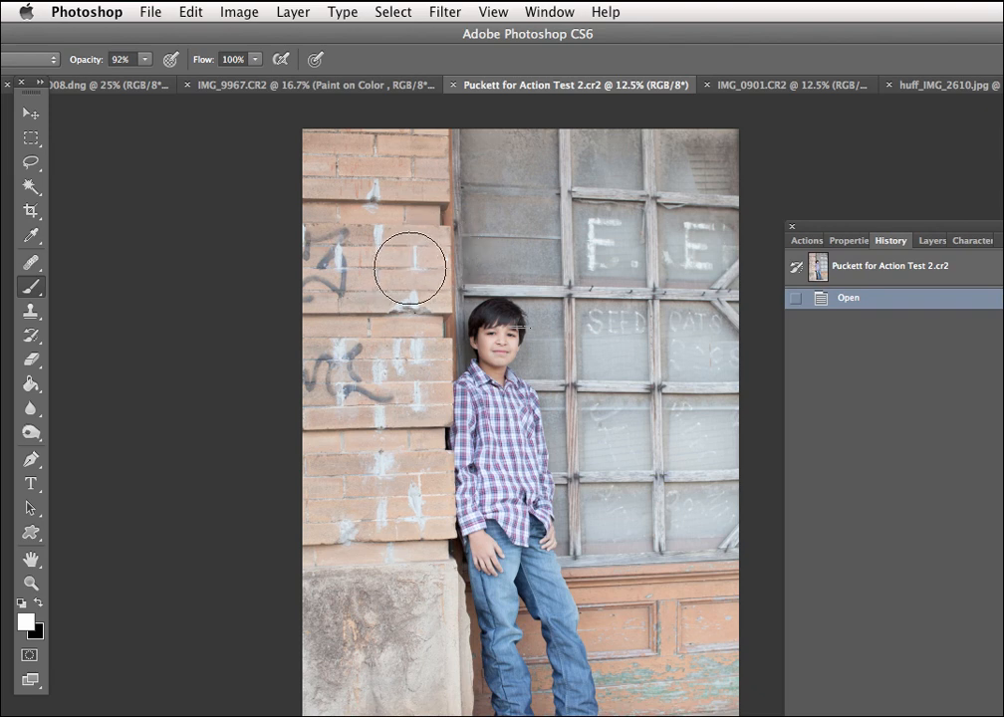
{"action": "left_click", "coordinate": [822, 242]}
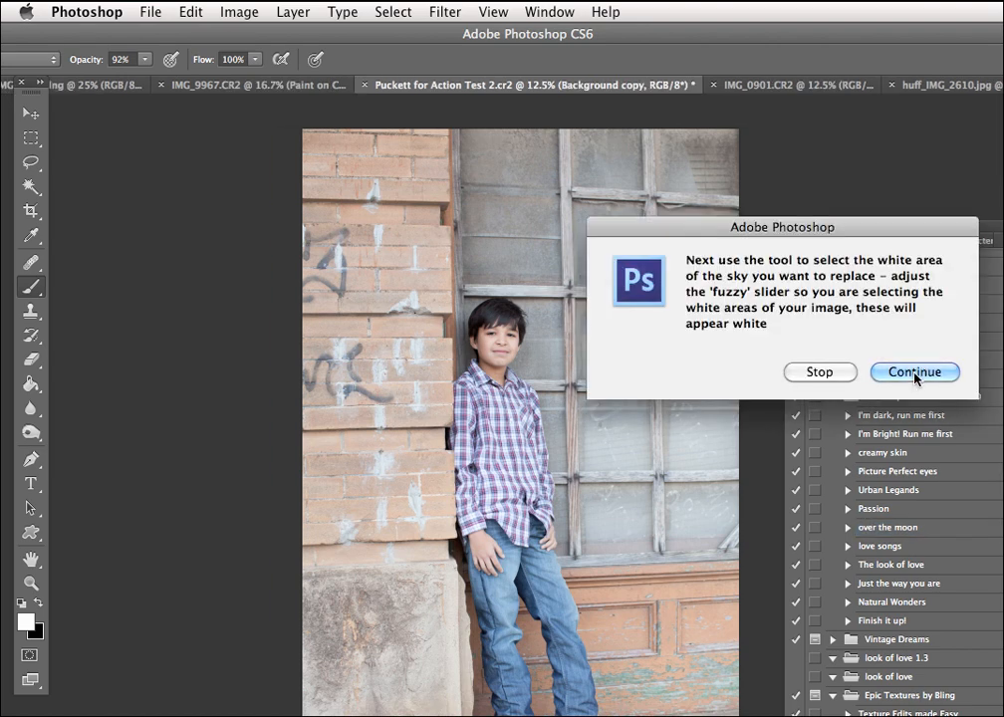
{"action": "left_click", "coordinate": [914, 372]}
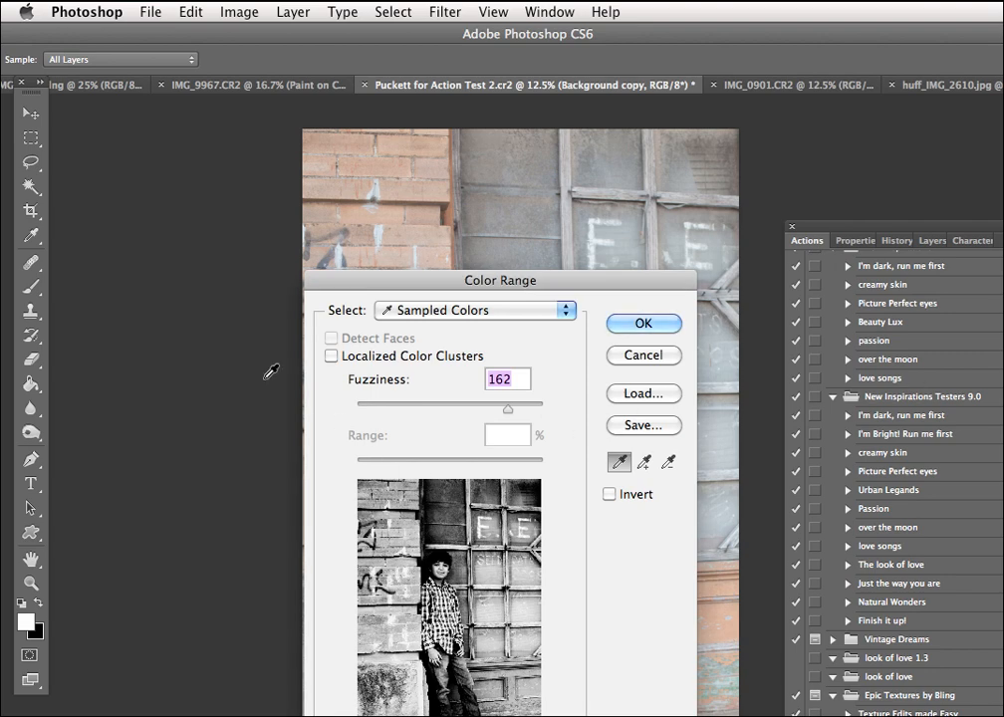
Select the brick wall and window background with Color Range by sampling their colors and lowering the fuzziness
{"action": "left_click", "coordinate": [374, 207]}
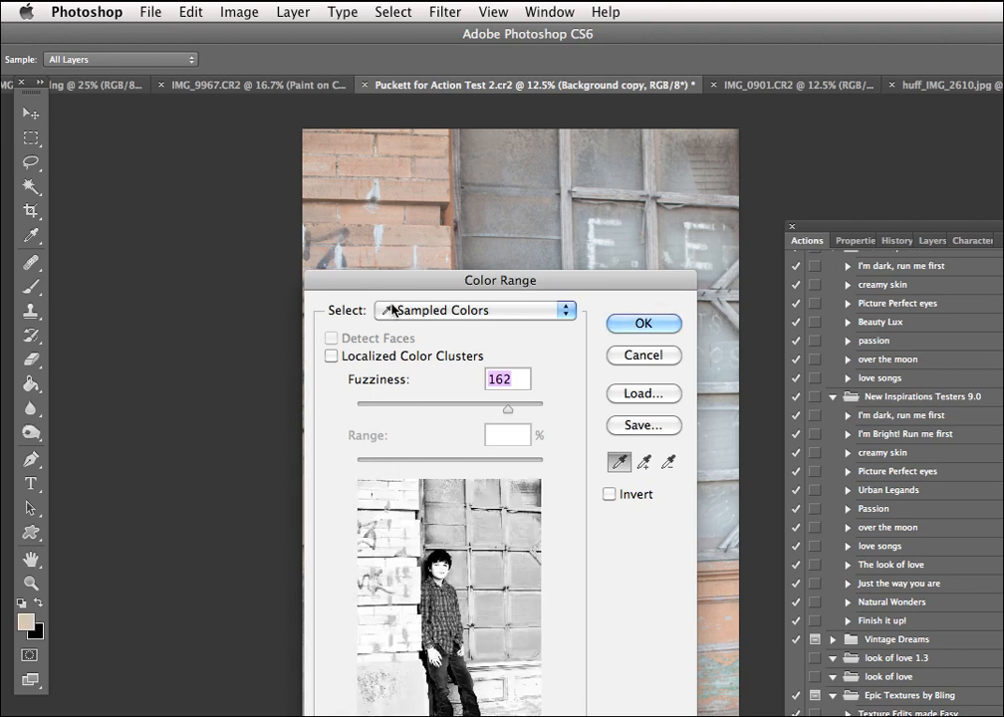
{"action": "left_click_drag", "start_coordinate": [395, 289], "coordinate": [838, 178]}
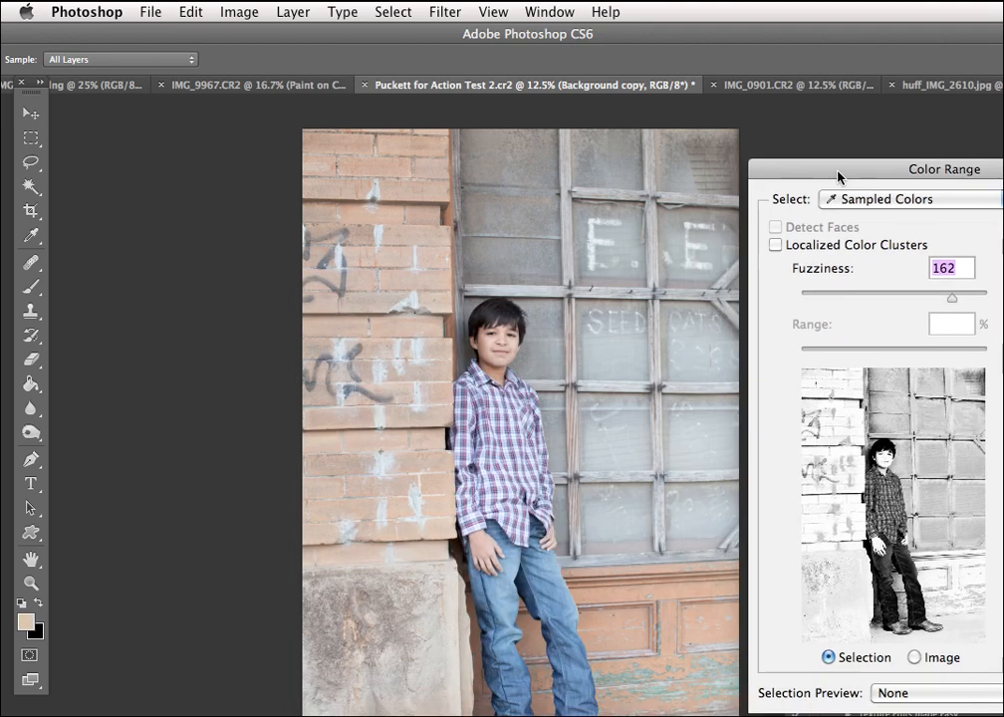
{"action": "left_click", "coordinate": [411, 449]}
{"action": "left_click", "coordinate": [634, 341]}
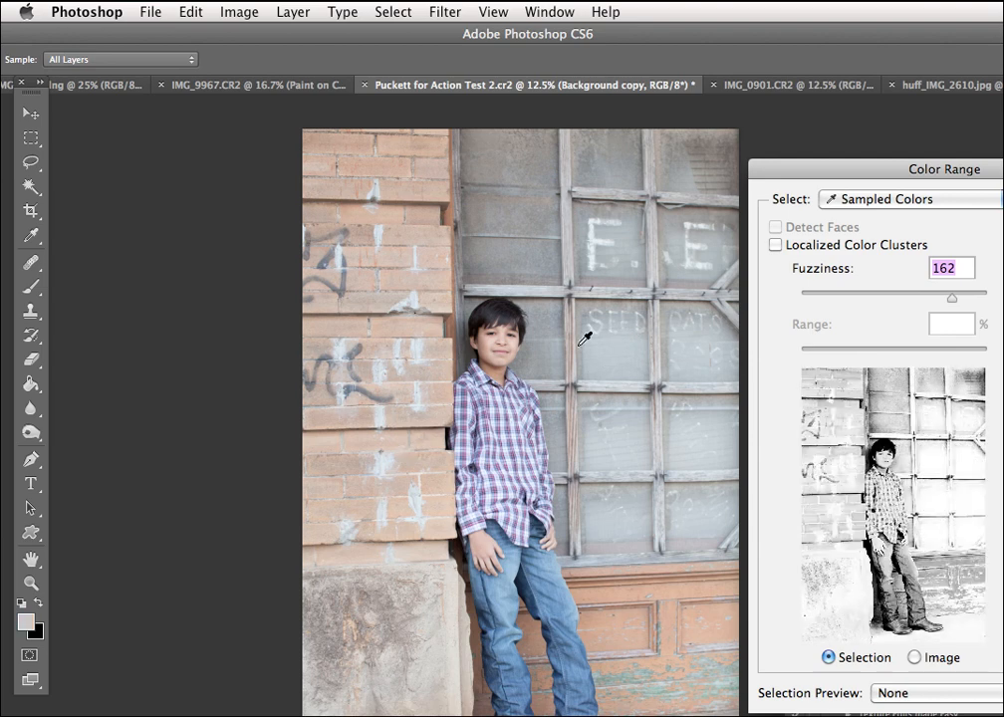
{"action": "left_click", "coordinate": [370, 410]}
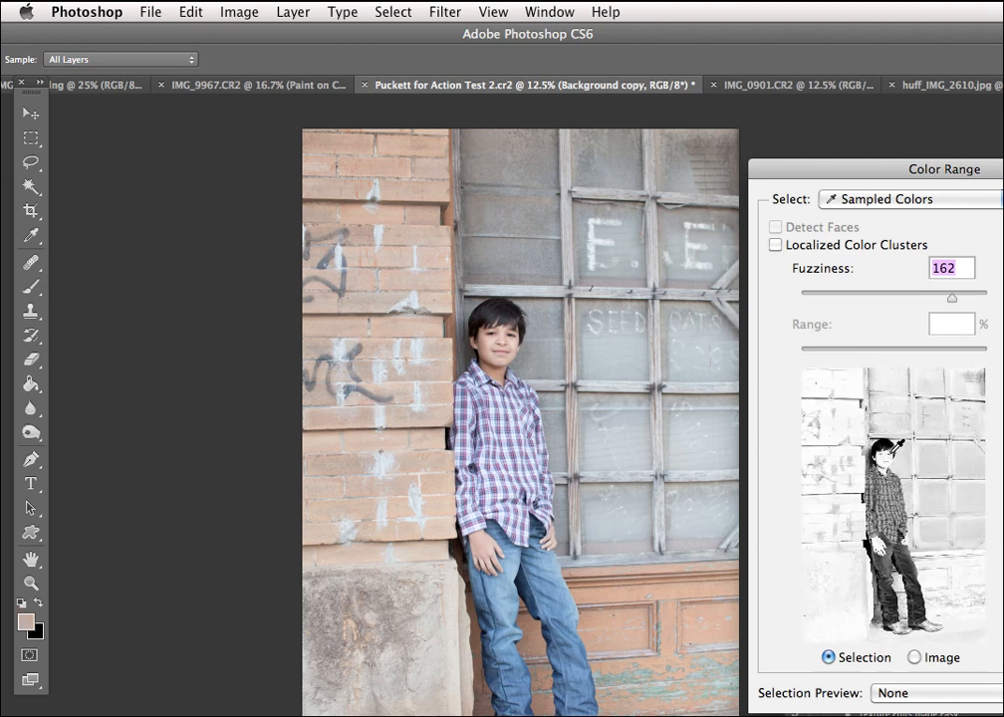
{"action": "left_click_drag", "start_coordinate": [951, 300], "coordinate": [898, 313]}
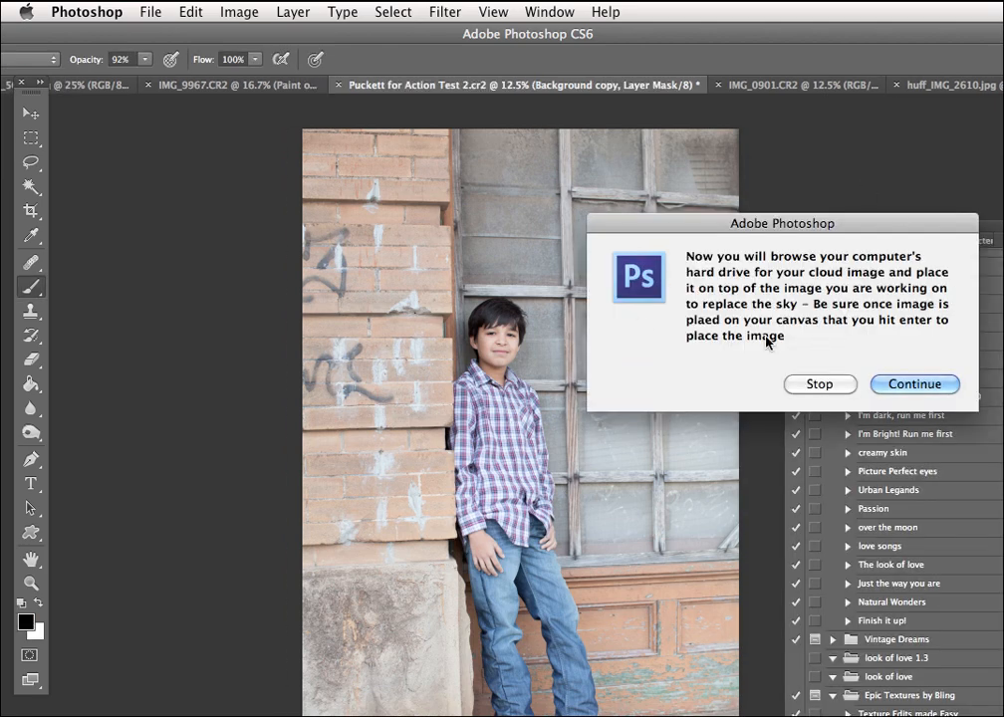
Place the wood3.jpg texture from the Epic Textures folder onto the photo
{"action": "left_click", "coordinate": [931, 386]}
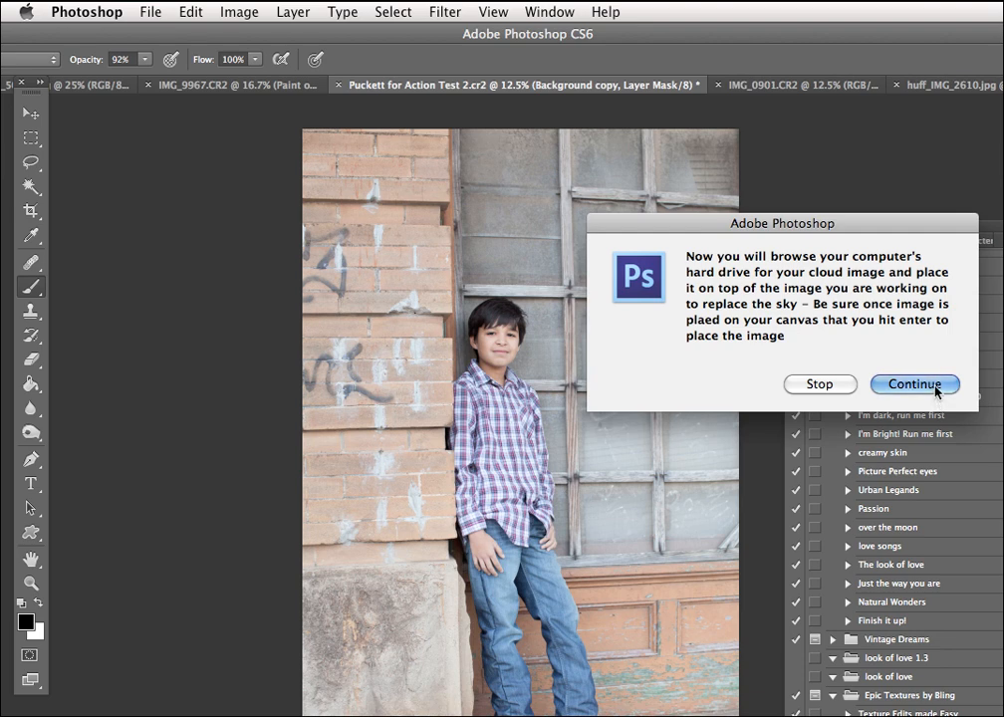
{"action": "scroll", "coordinate": [408, 398], "scroll_direction": "down", "scroll_amount": 10}
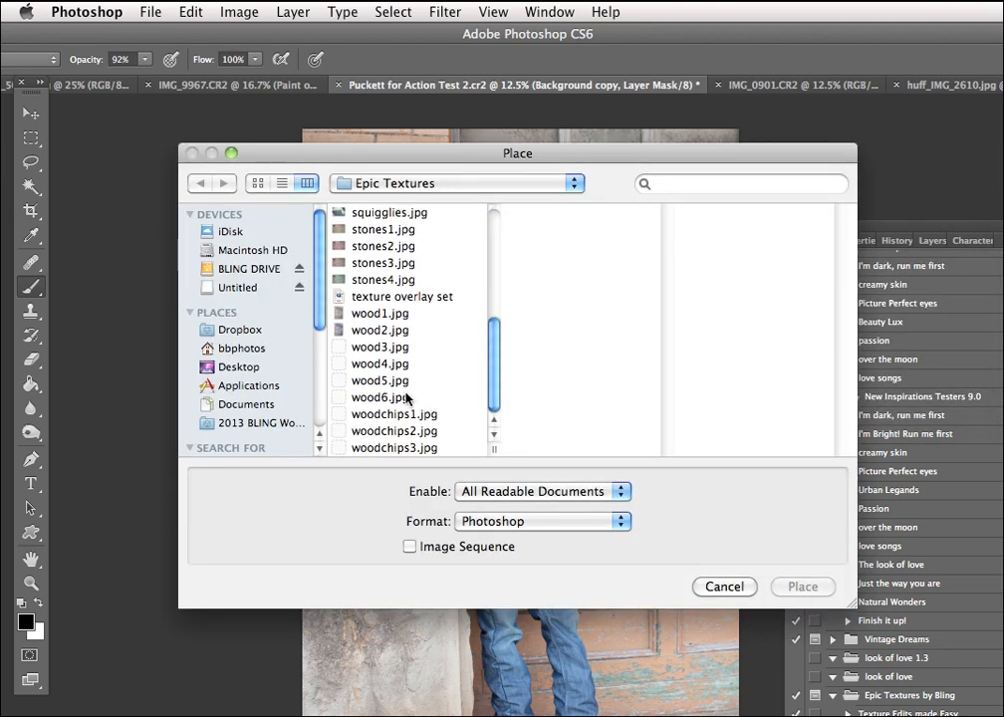
{"action": "left_click", "coordinate": [394, 335]}
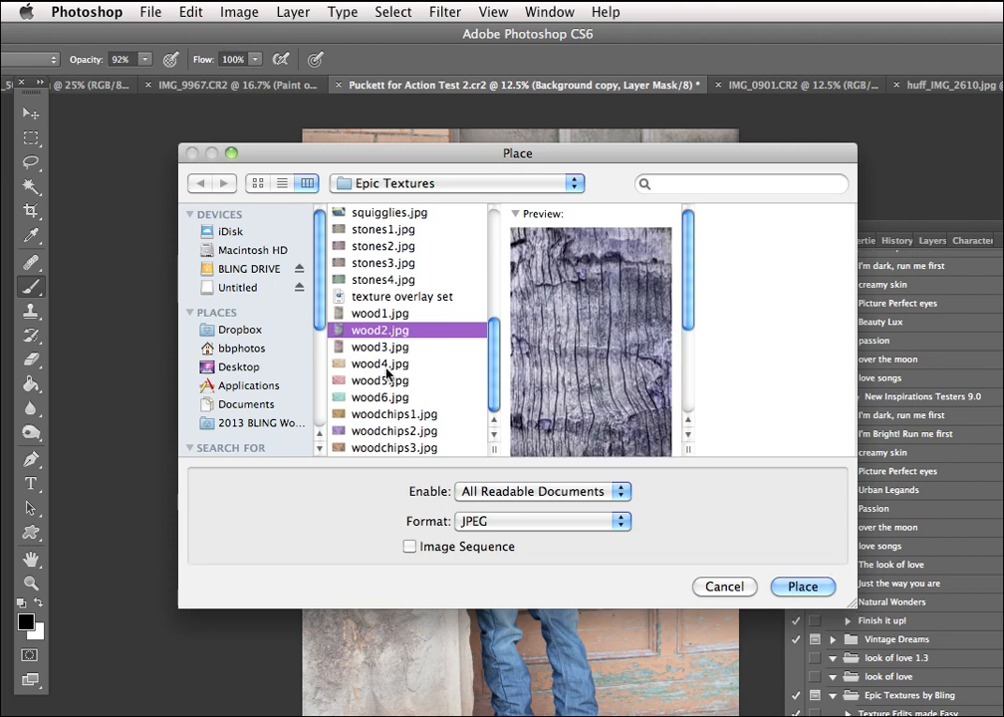
{"action": "left_click", "coordinate": [375, 349]}
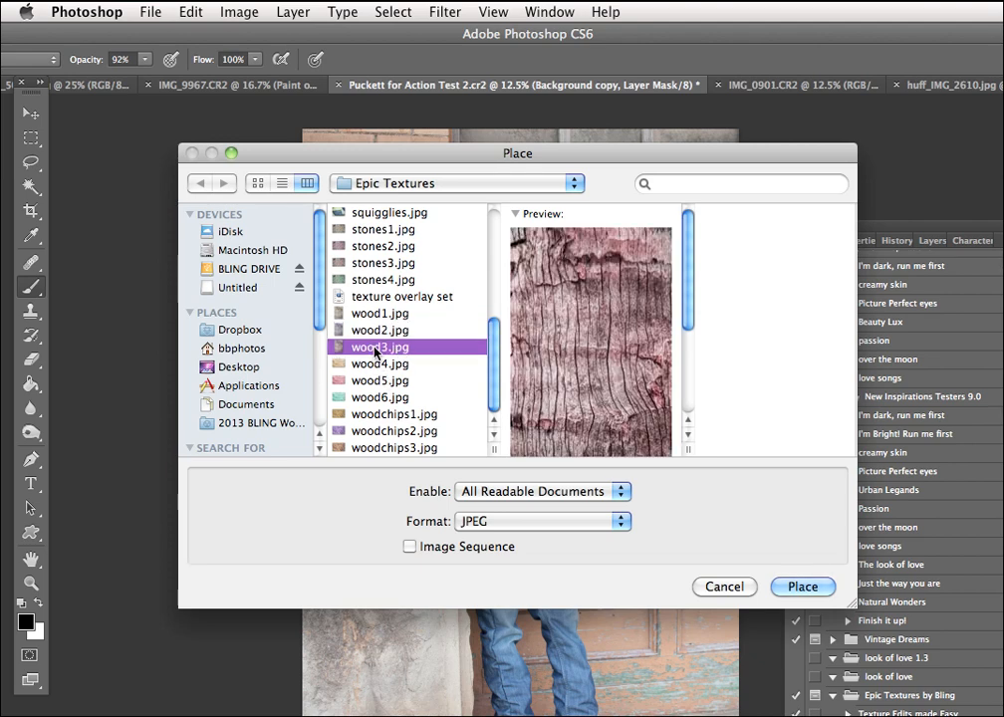
{"action": "left_click", "coordinate": [801, 587]}
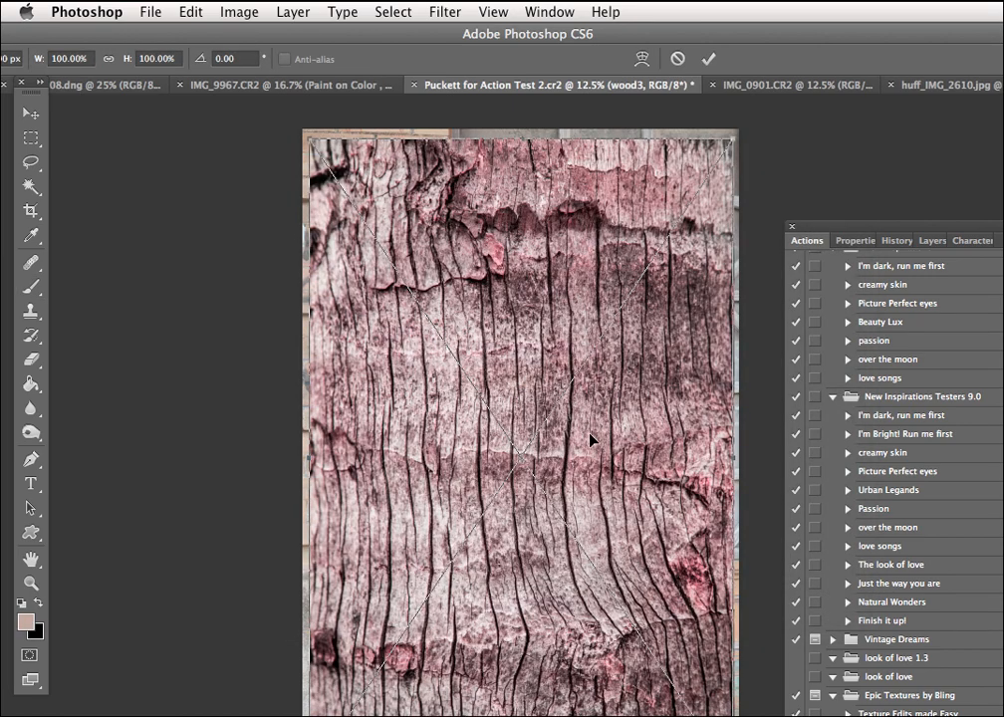
Stretch the wood3 texture to about 105% width and 104% height so it covers the whole photo, and finish the action
{"action": "mouse_move", "coordinate": [594, 419]}
{"action": "left_mouse_down"}
{"action": "mouse_move", "coordinate": [593, 405]}
{"action": "mouse_move", "coordinate": [584, 410]}
{"action": "left_mouse_up"}
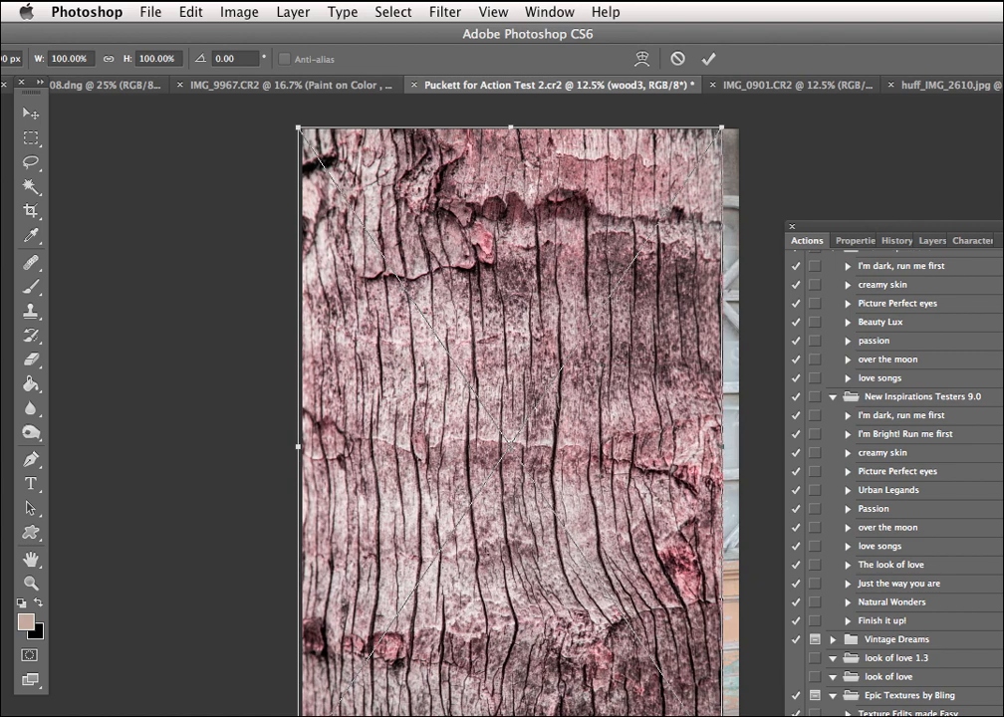
{"action": "left_click_drag", "start_coordinate": [705, 685], "coordinate": [727, 705]}
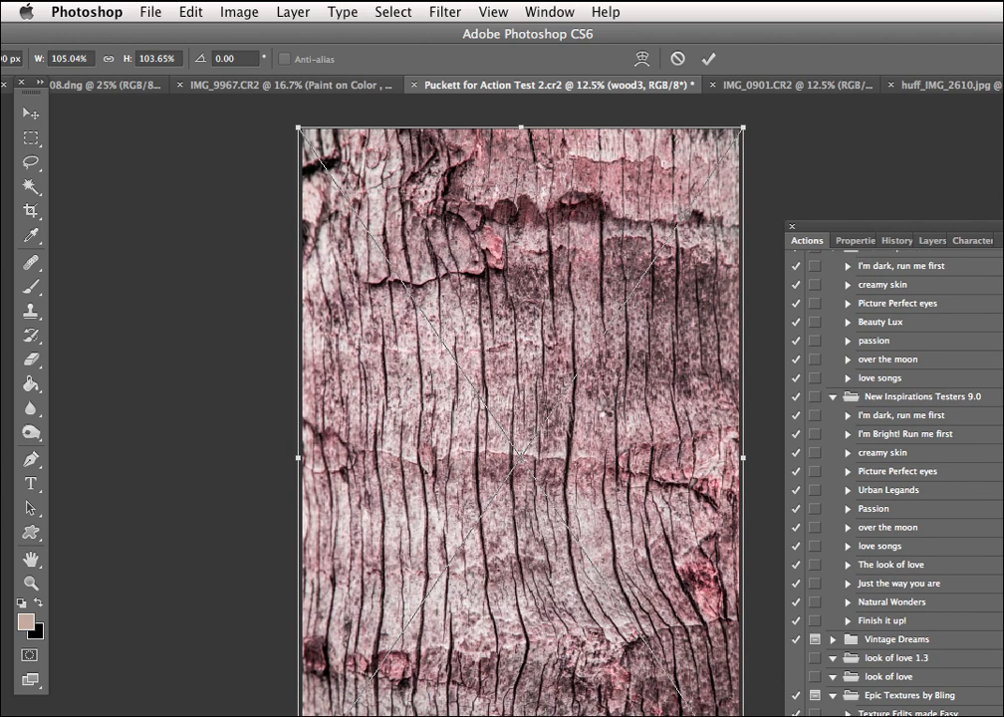
{"action": "key", "text": "Return"}
{"action": "left_click", "coordinate": [934, 346]}
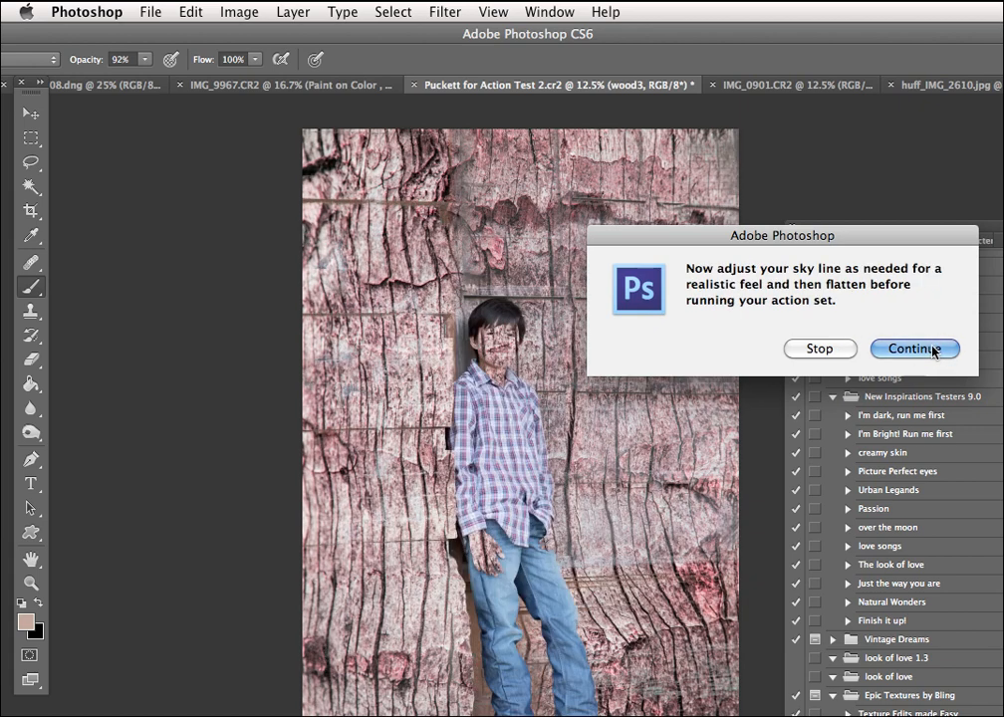
{"action": "left_click", "coordinate": [935, 349]}
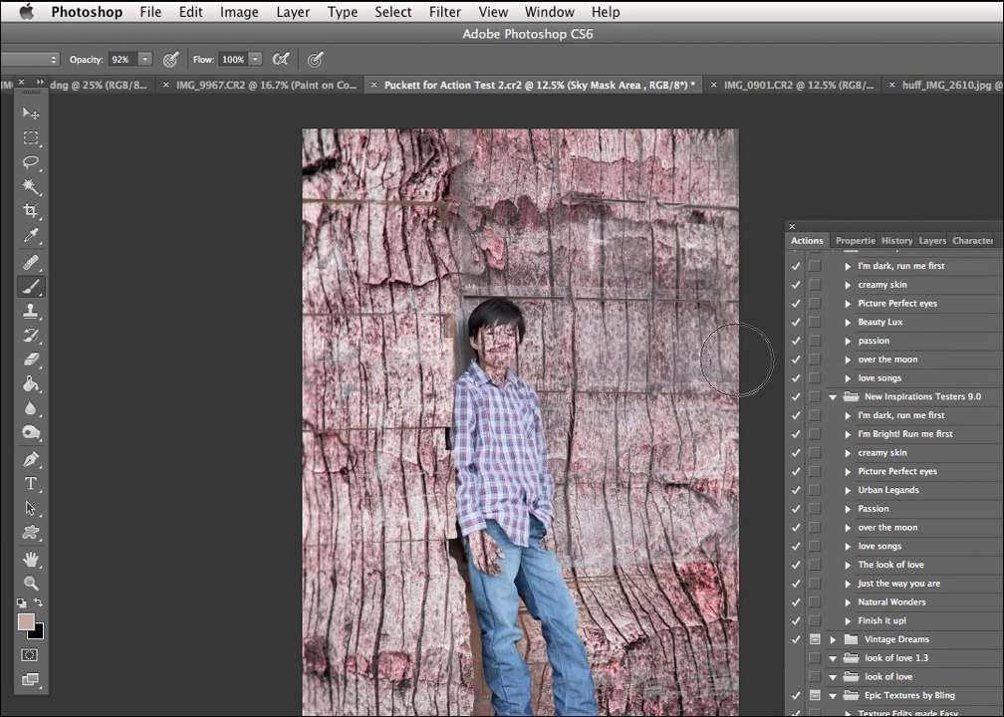
Set the wood3 layer's opacity to 53%
{"action": "left_click", "coordinate": [933, 240]}
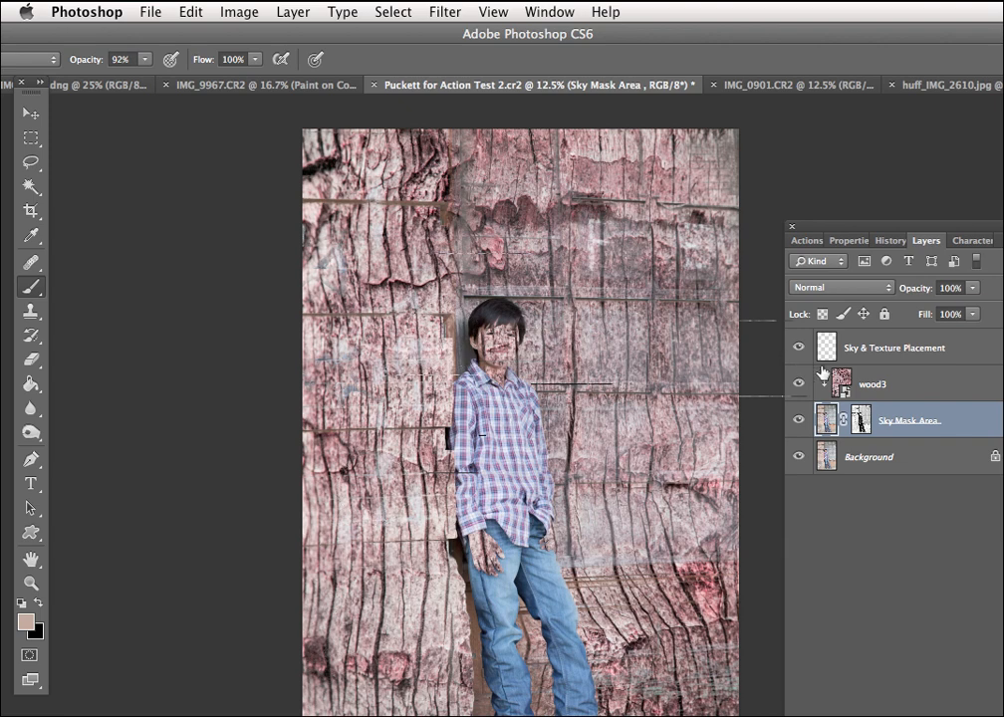
{"action": "left_click", "coordinate": [903, 390]}
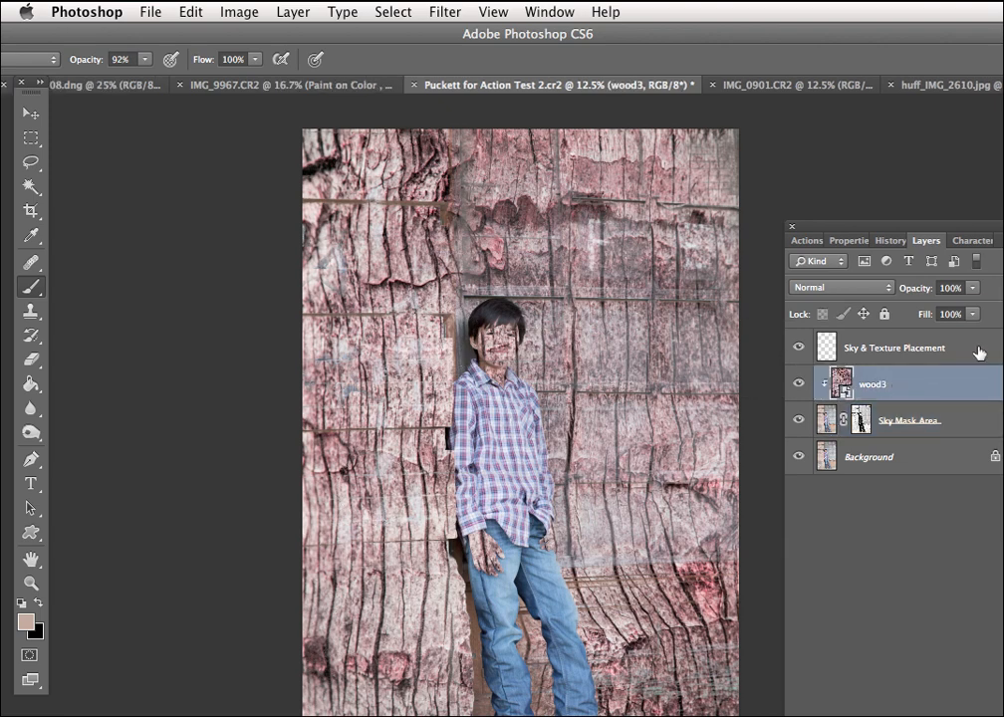
{"action": "left_click", "coordinate": [973, 288]}
{"action": "left_click_drag", "start_coordinate": [973, 305], "coordinate": [932, 321]}
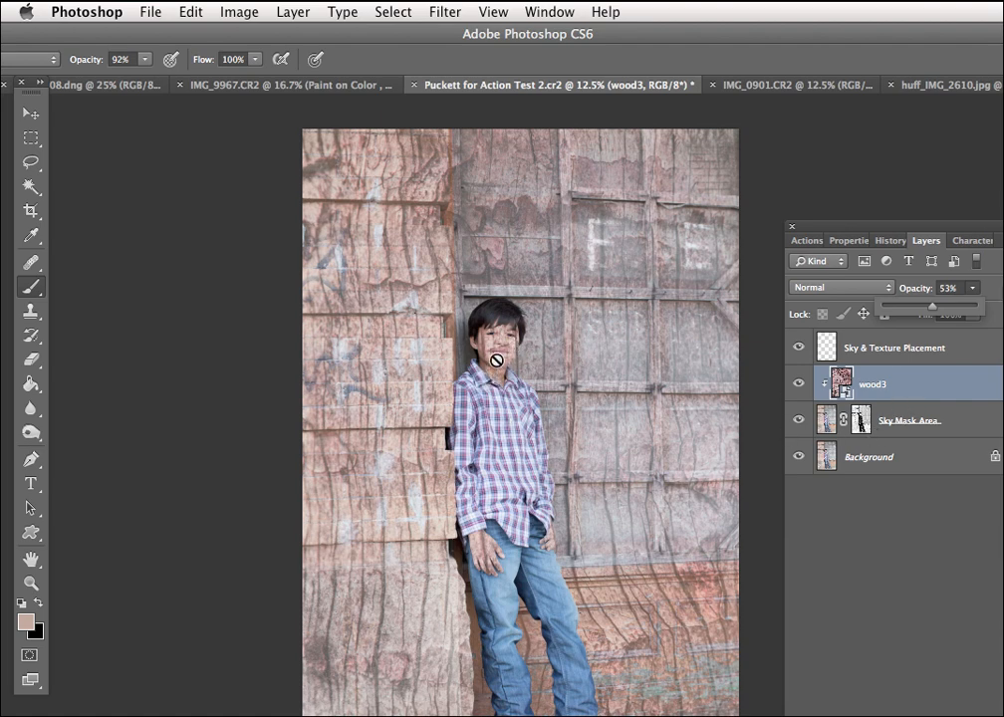
Paint black with a smaller brush at 92% opacity on the Sky Mask Area mask to remove the texture from the boy's face and hands
{"action": "left_click", "coordinate": [35, 367]}
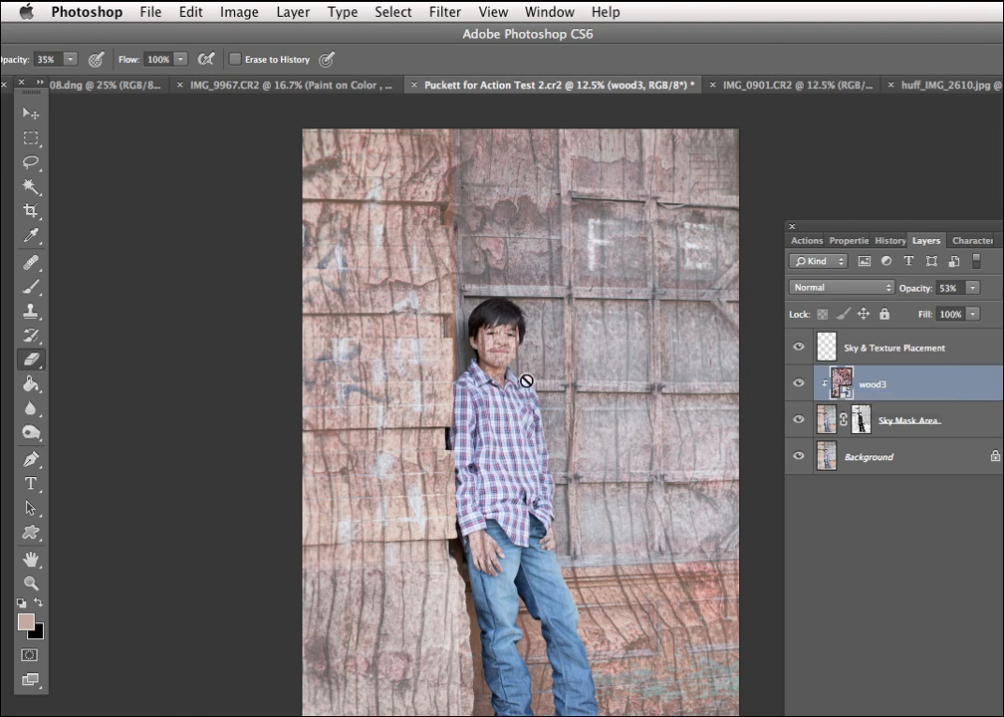
{"action": "left_click", "coordinate": [862, 423]}
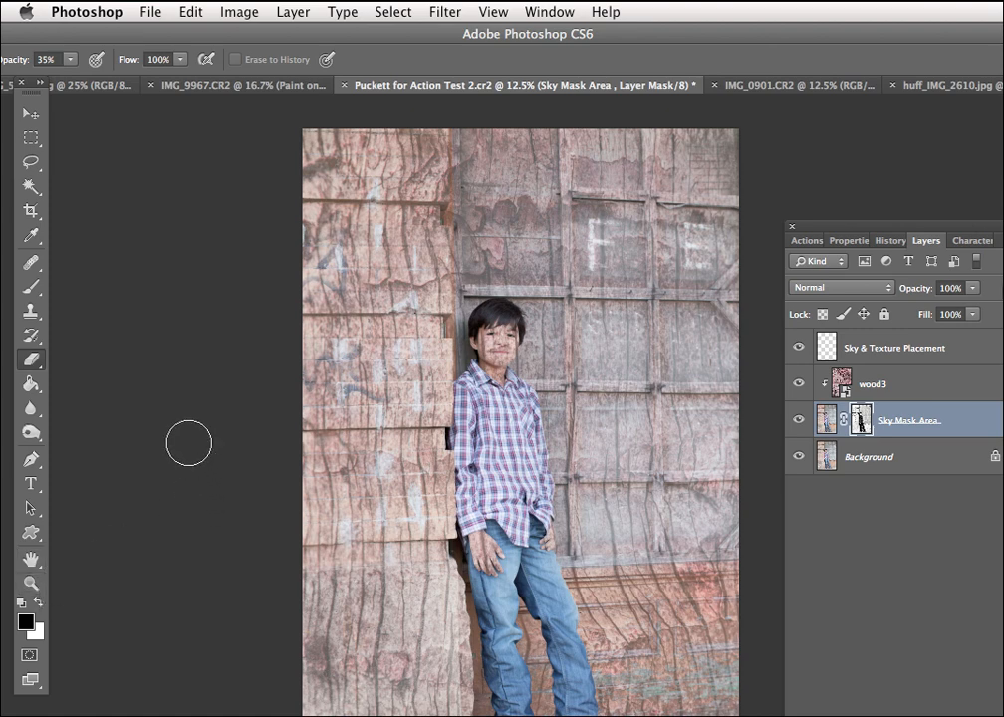
{"action": "left_click", "coordinate": [30, 286]}
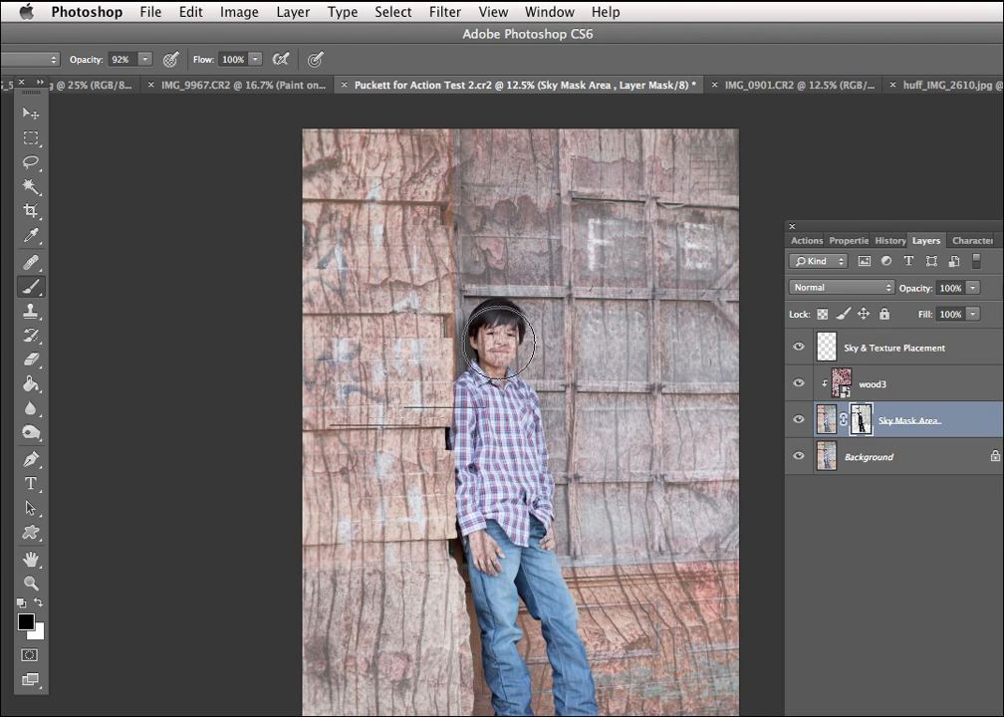
{"action": "key", "text": "bracketleft"}
{"action": "key", "text": "bracketleft"}
{"action": "key", "text": "bracketleft"}
{"action": "key", "text": "bracketleft"}
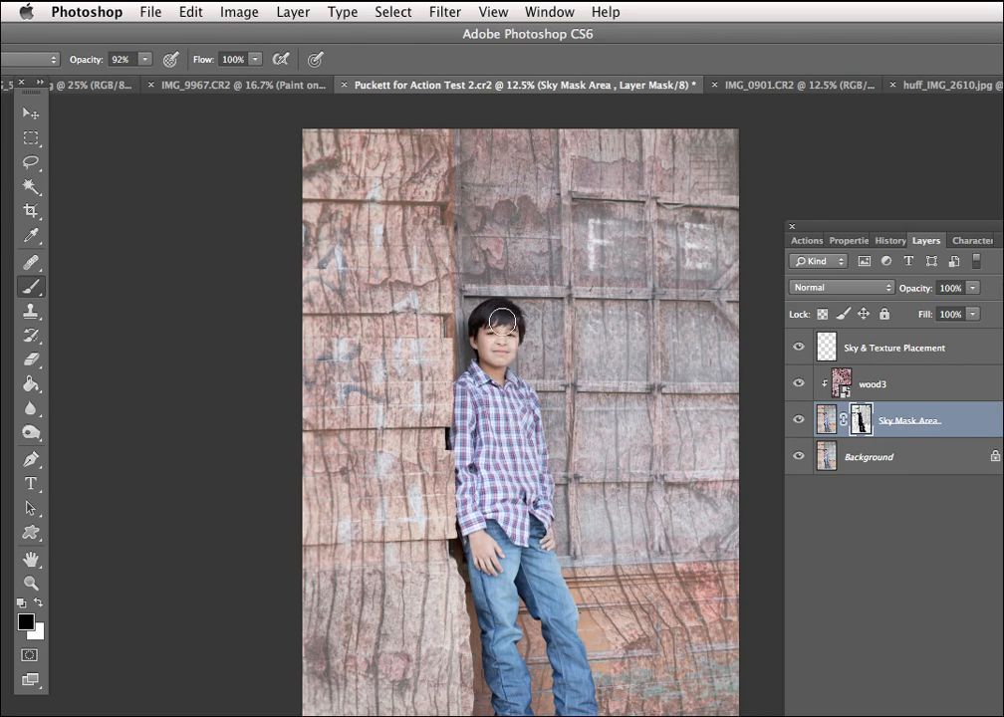
Paint black at 100% brush opacity on the Sky Mask Area mask over the boy's face and hair
{"action": "key", "text": "super+equal"}
{"action": "key", "text": "super+equal"}
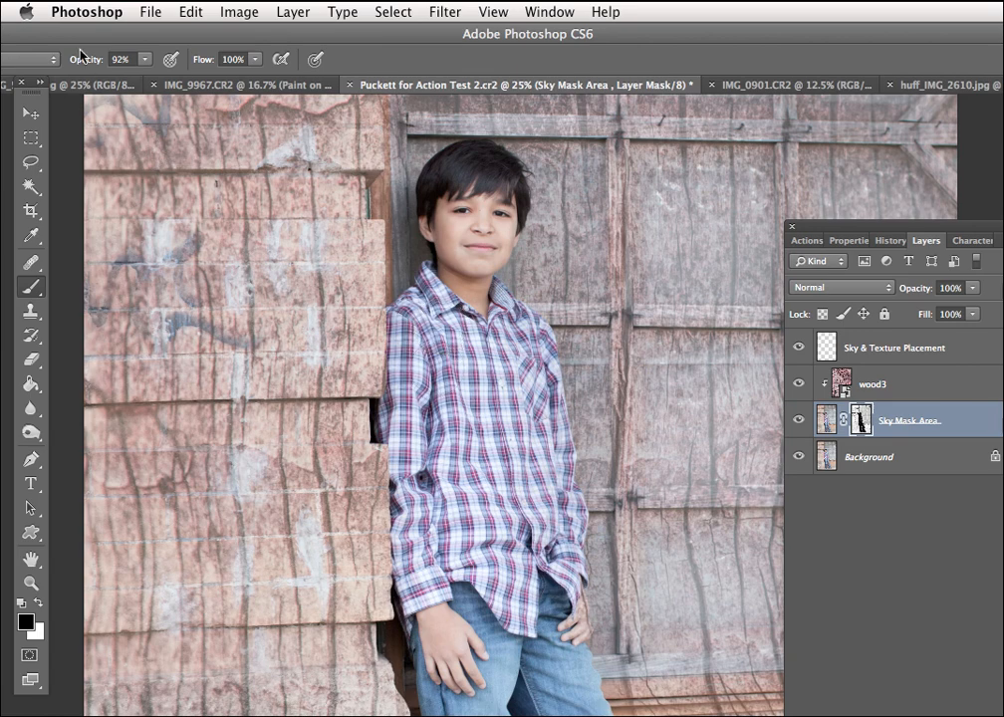
{"action": "left_click", "coordinate": [147, 60]}
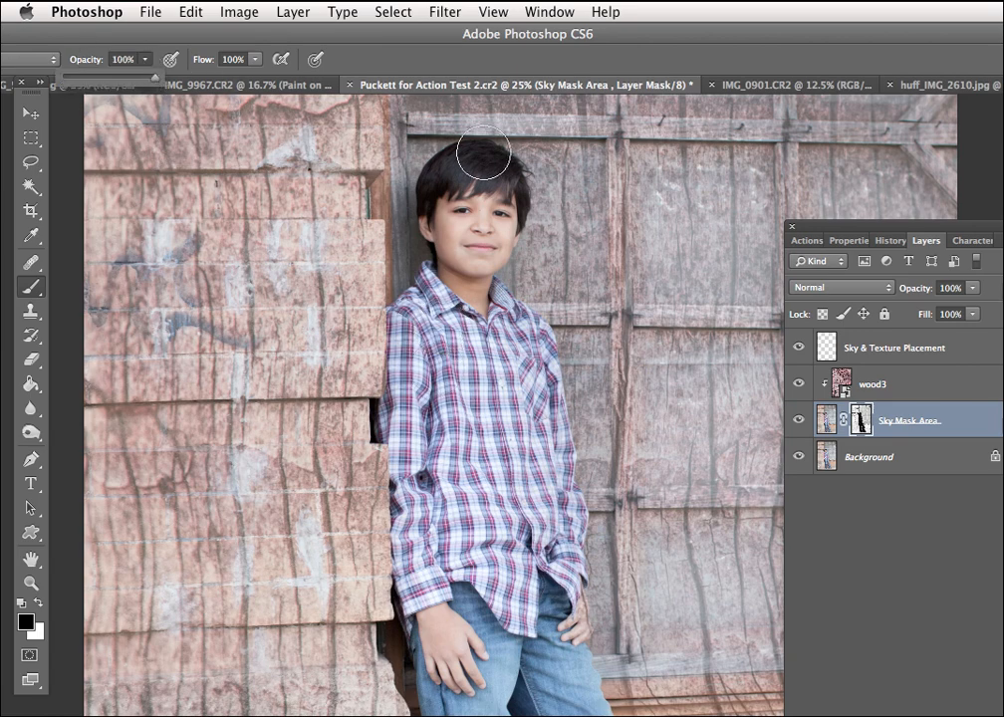
{"action": "left_click", "coordinate": [500, 206]}
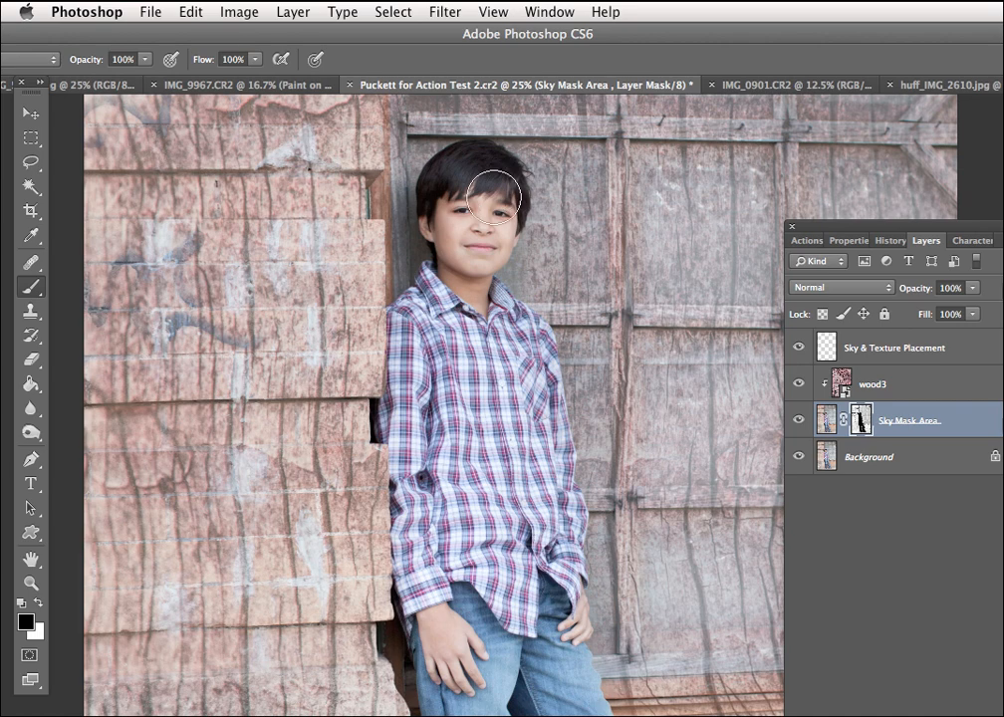
{"action": "key", "text": "super+minus"}
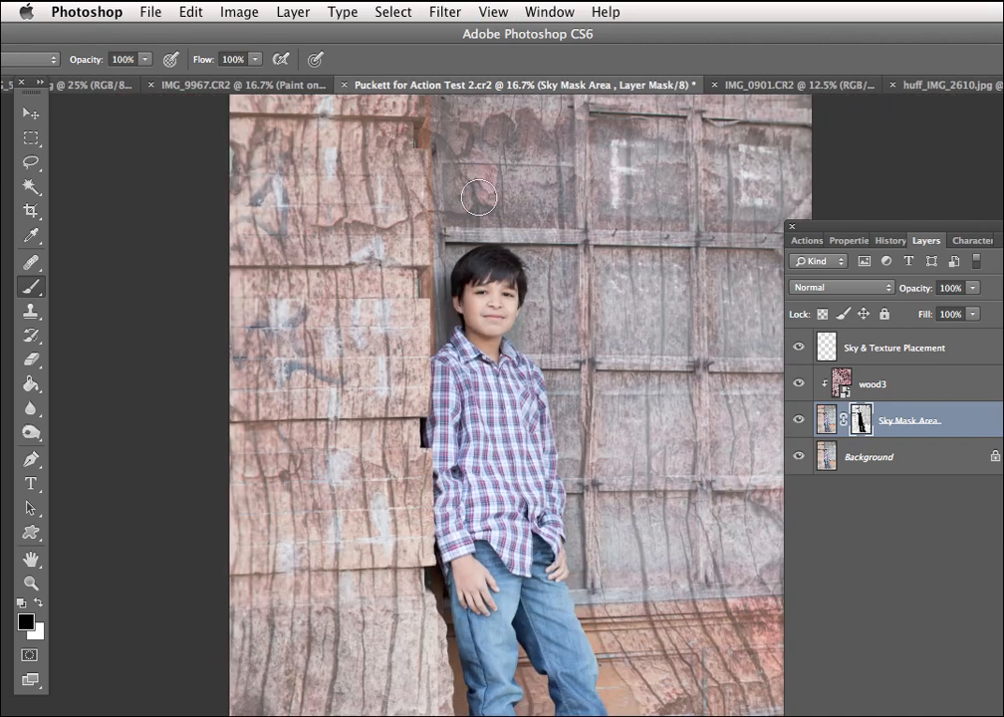
Set the wood3 texture layer's opacity to 44% and its blend mode to Overlay
{"action": "left_click", "coordinate": [881, 387]}
{"action": "left_click", "coordinate": [798, 384]}
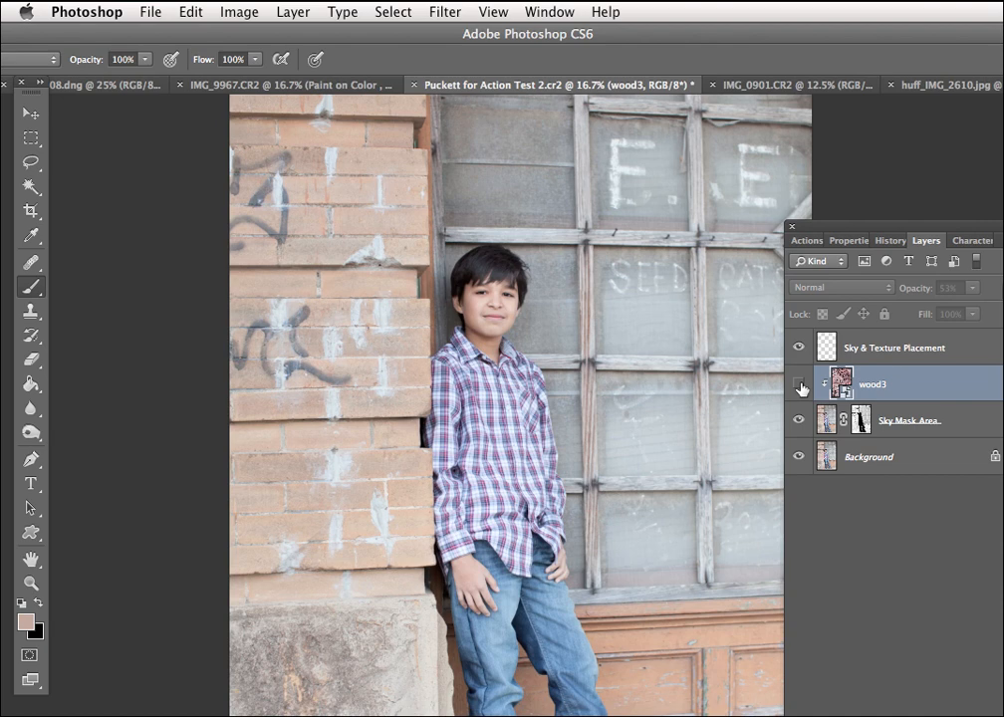
{"action": "left_click", "coordinate": [800, 386]}
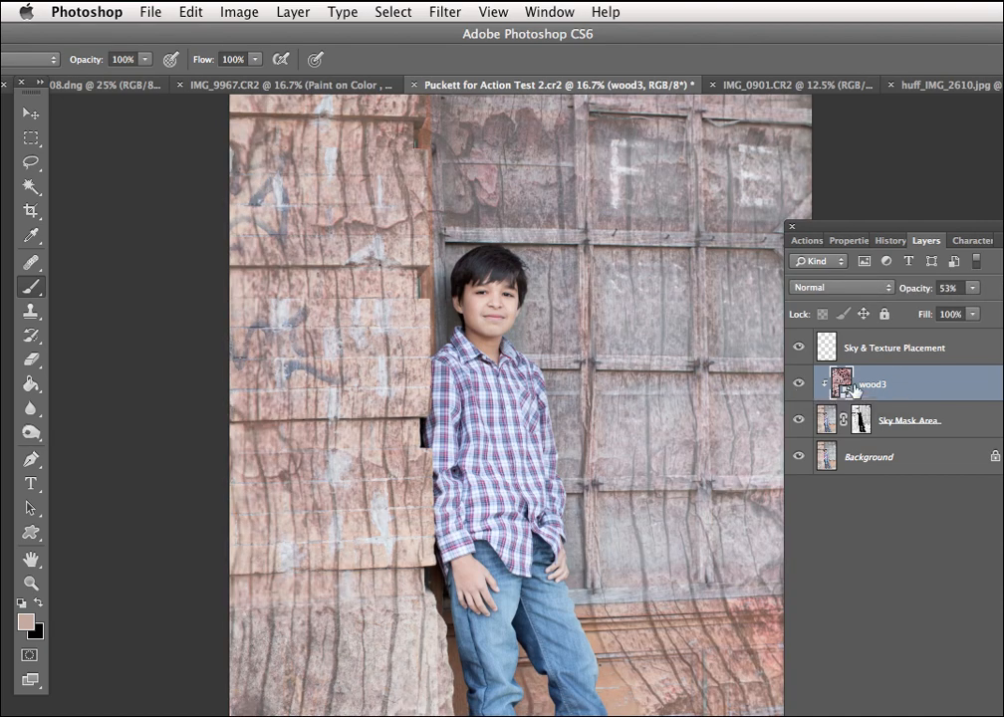
{"action": "left_click", "coordinate": [974, 288]}
{"action": "mouse_move", "coordinate": [973, 311]}
{"action": "left_mouse_down"}
{"action": "mouse_move", "coordinate": [952, 318]}
{"action": "mouse_move", "coordinate": [966, 316]}
{"action": "left_mouse_up"}
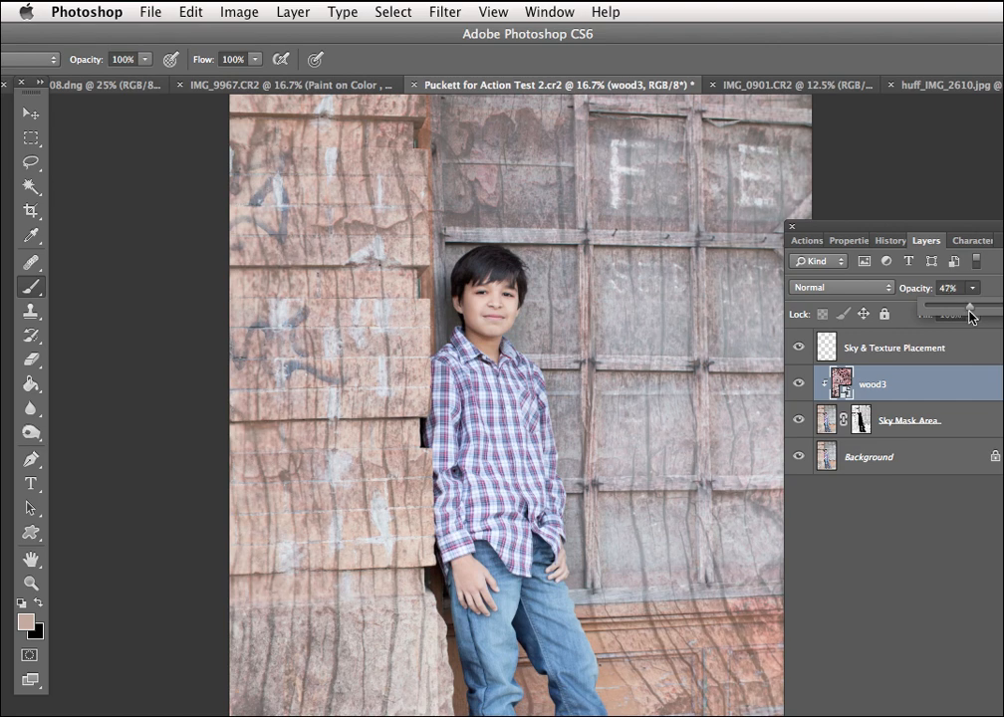
{"action": "left_click_drag", "start_coordinate": [972, 317], "coordinate": [967, 316]}
{"action": "left_click", "coordinate": [841, 287]}
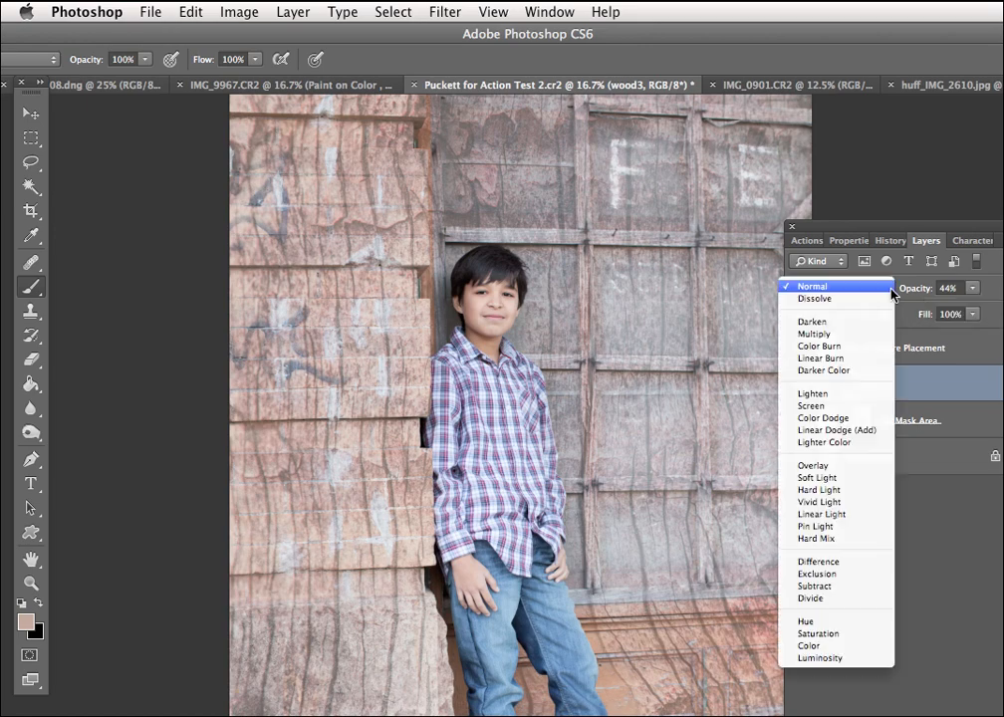
{"action": "left_click", "coordinate": [822, 466]}
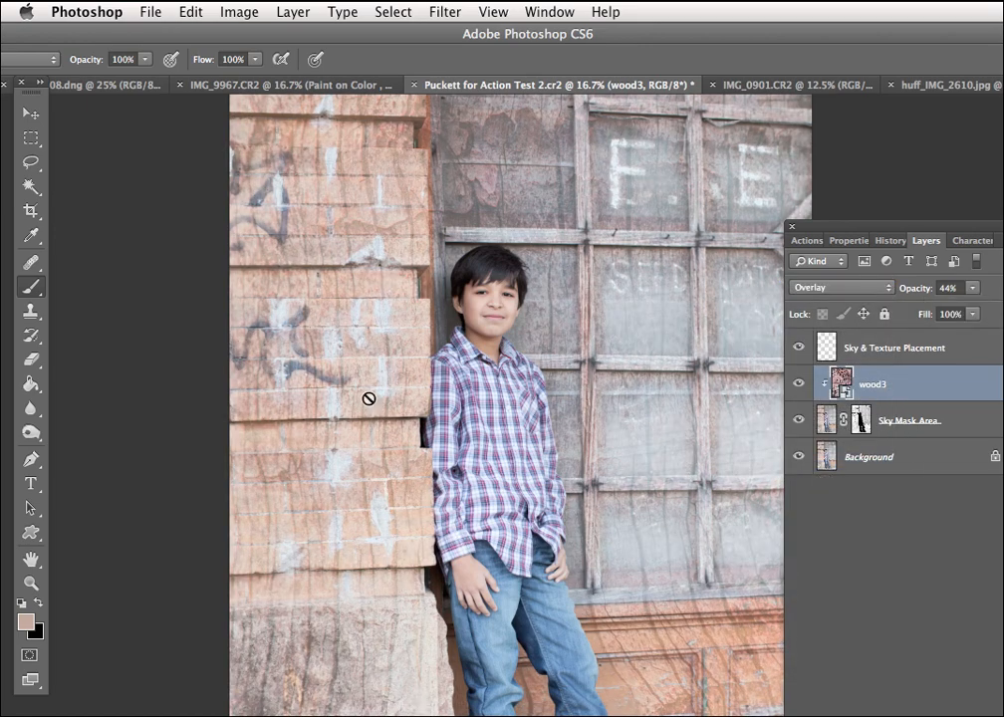
Compare the Normal and Soft Light blend modes on the wood3 layer and return it to Overlay
{"action": "left_click", "coordinate": [895, 290]}
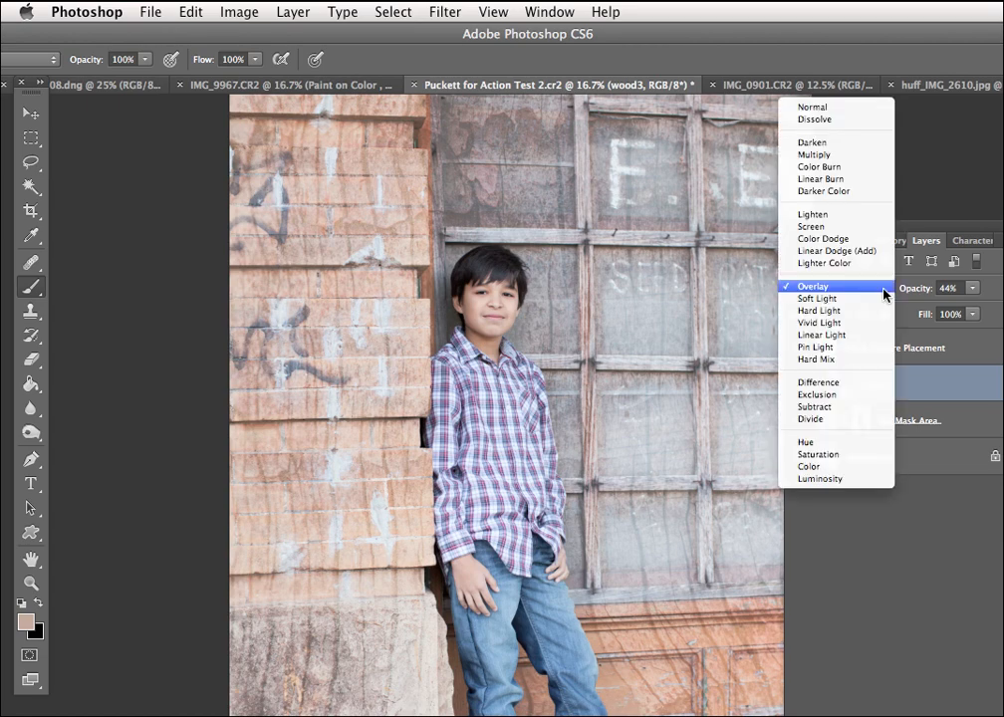
{"action": "left_click", "coordinate": [819, 107]}
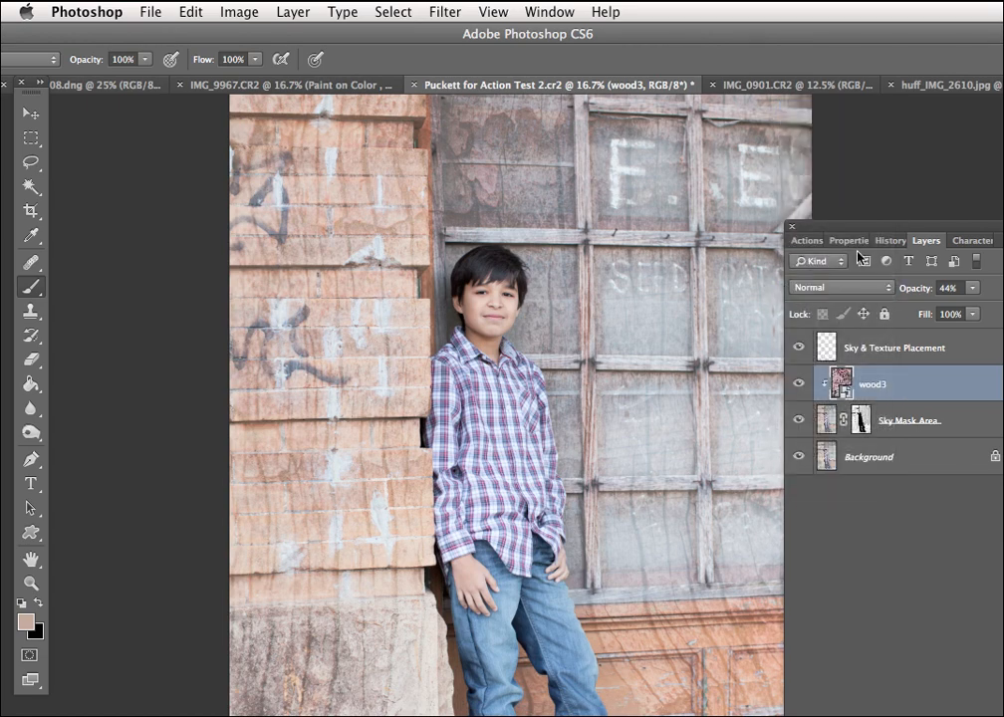
{"action": "left_click", "coordinate": [891, 292]}
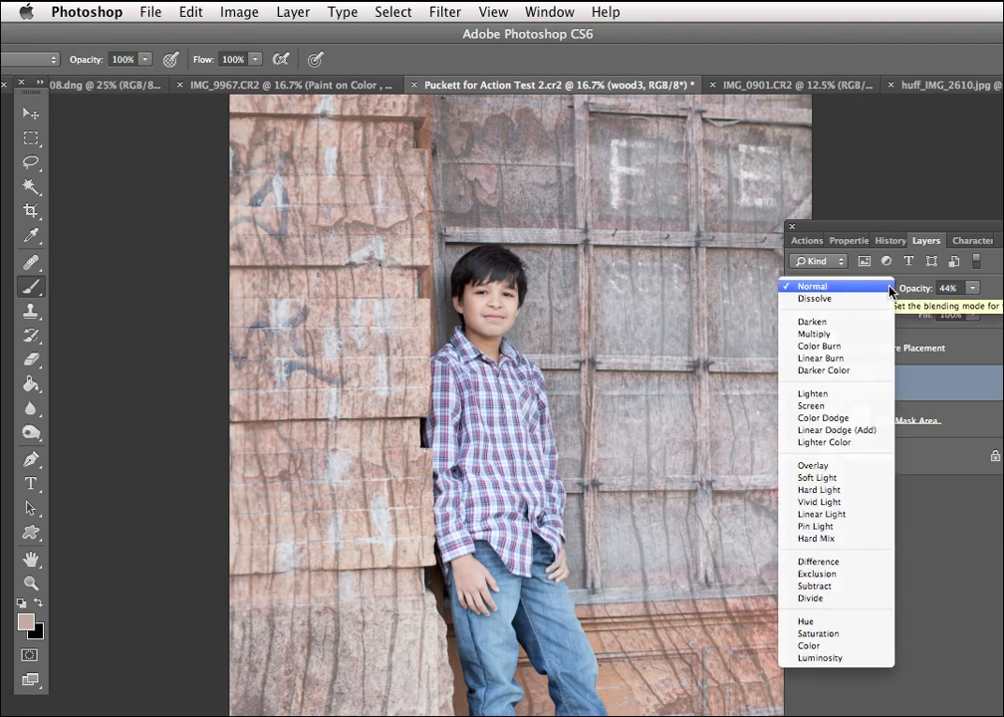
{"action": "left_click", "coordinate": [824, 466]}
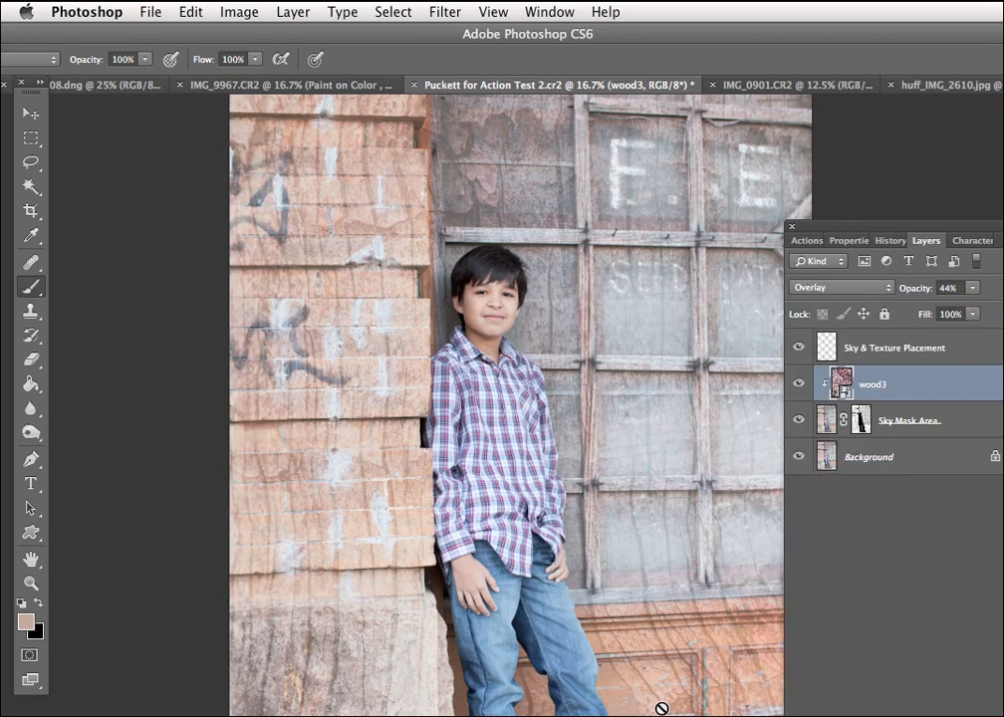
{"action": "left_click", "coordinate": [889, 287]}
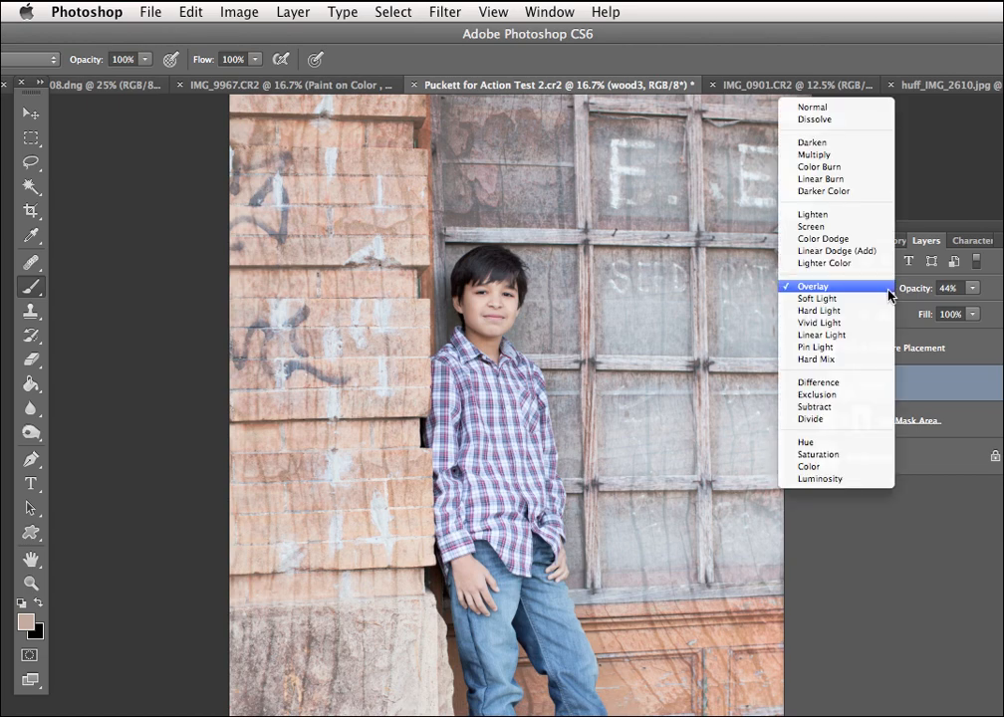
{"action": "left_click", "coordinate": [869, 299]}
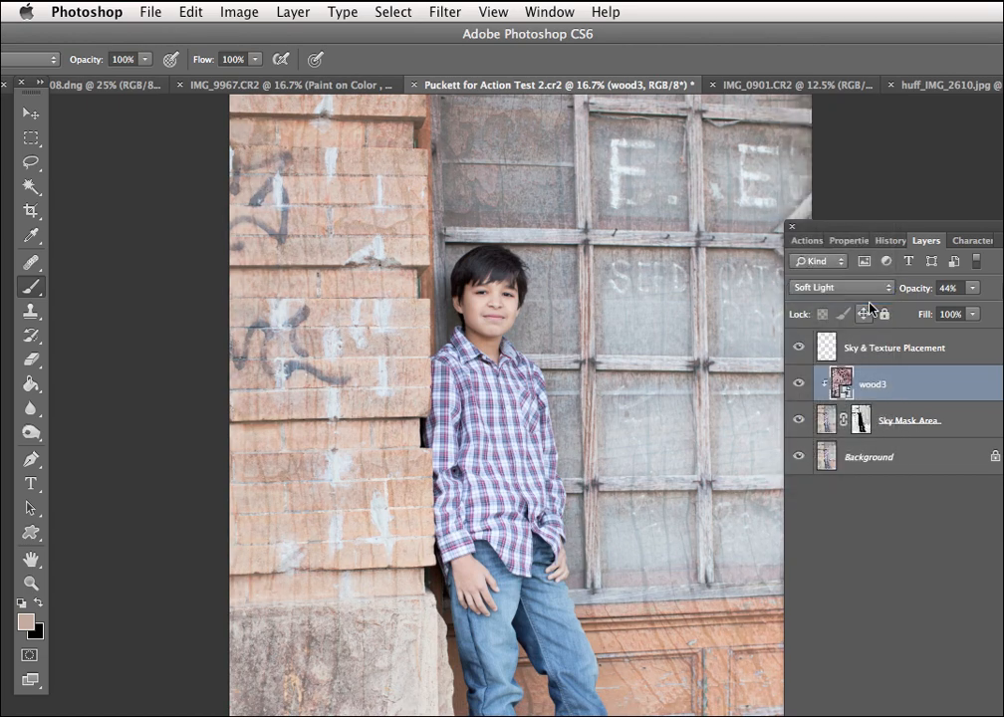
{"action": "left_click", "coordinate": [888, 287]}
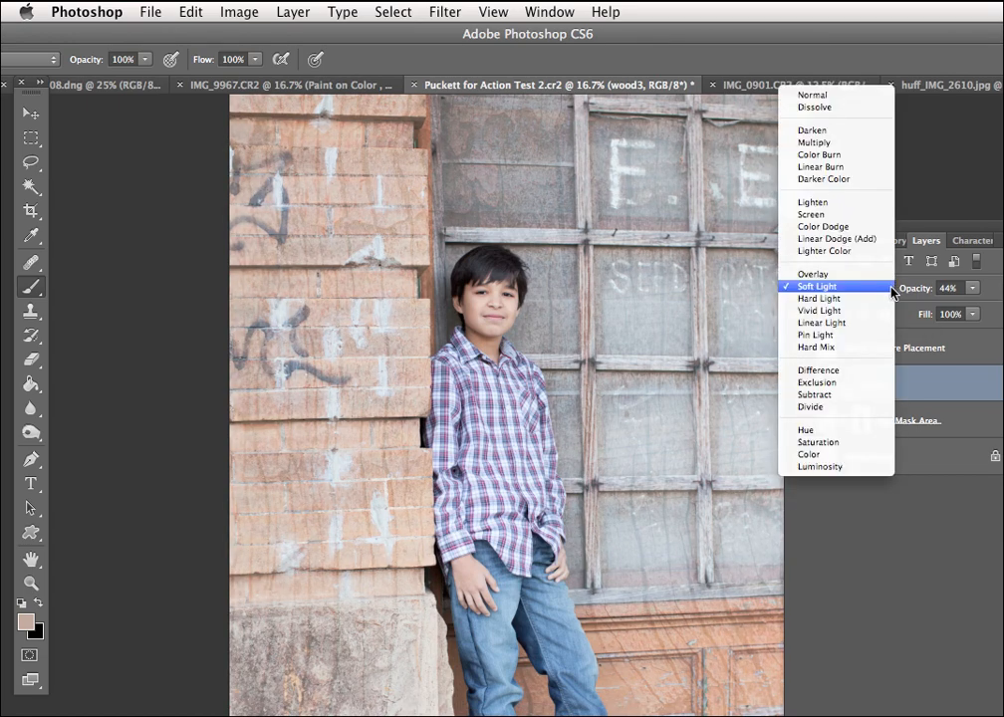
{"action": "left_click", "coordinate": [872, 280]}
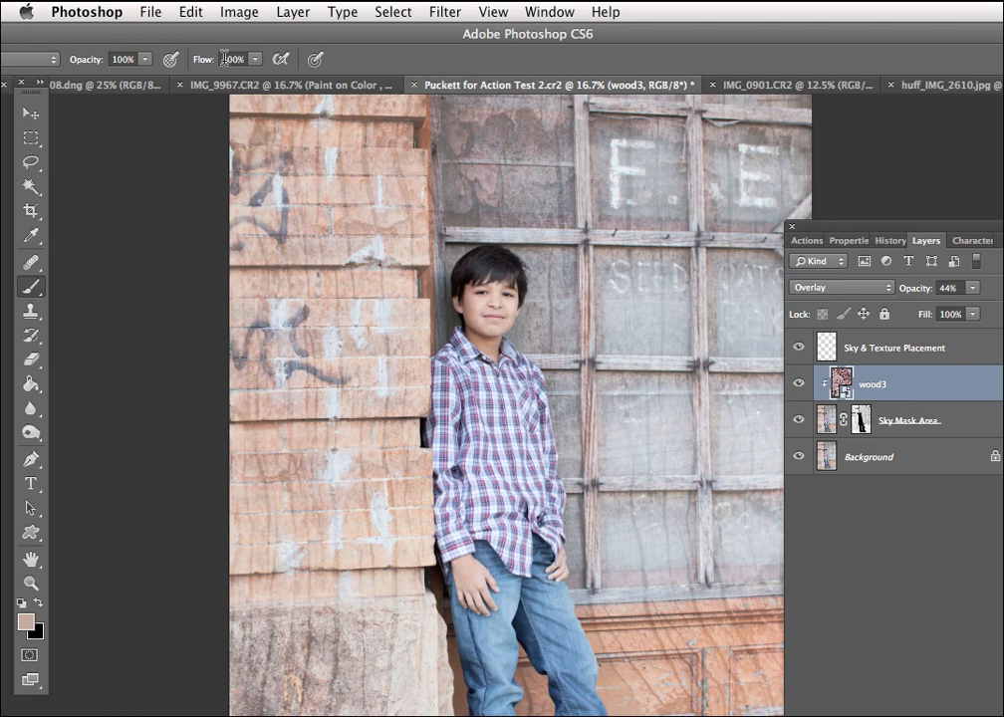
Flatten the image and run the Texture Edits made Easy action from the Epic Textures by Bling set
{"action": "left_click", "coordinate": [291, 12]}
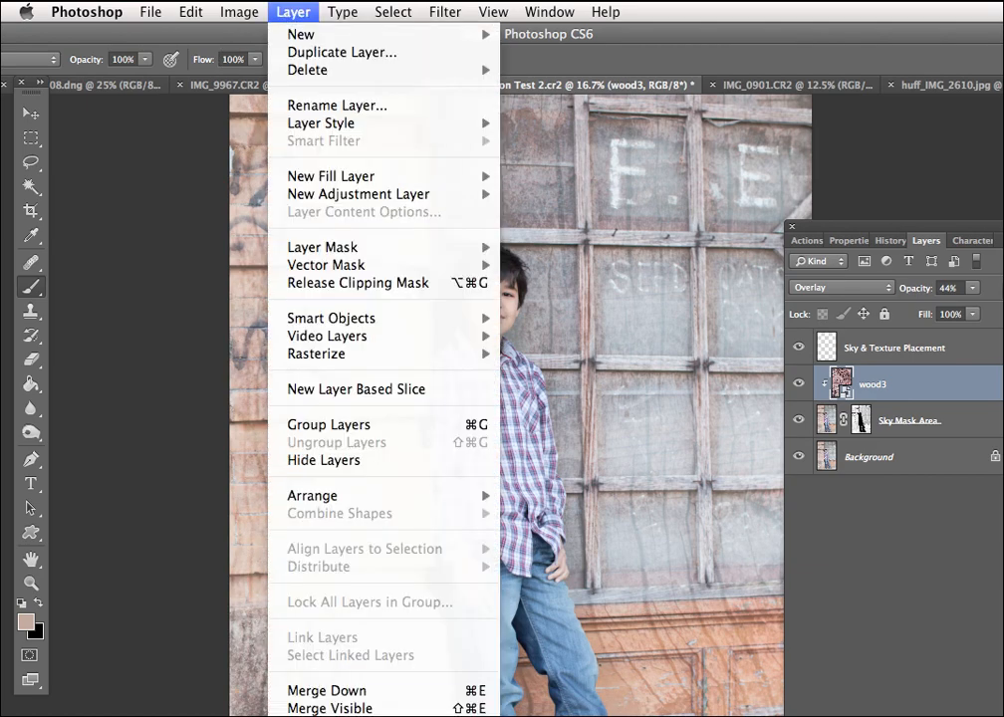
{"action": "left_click", "coordinate": [322, 716]}
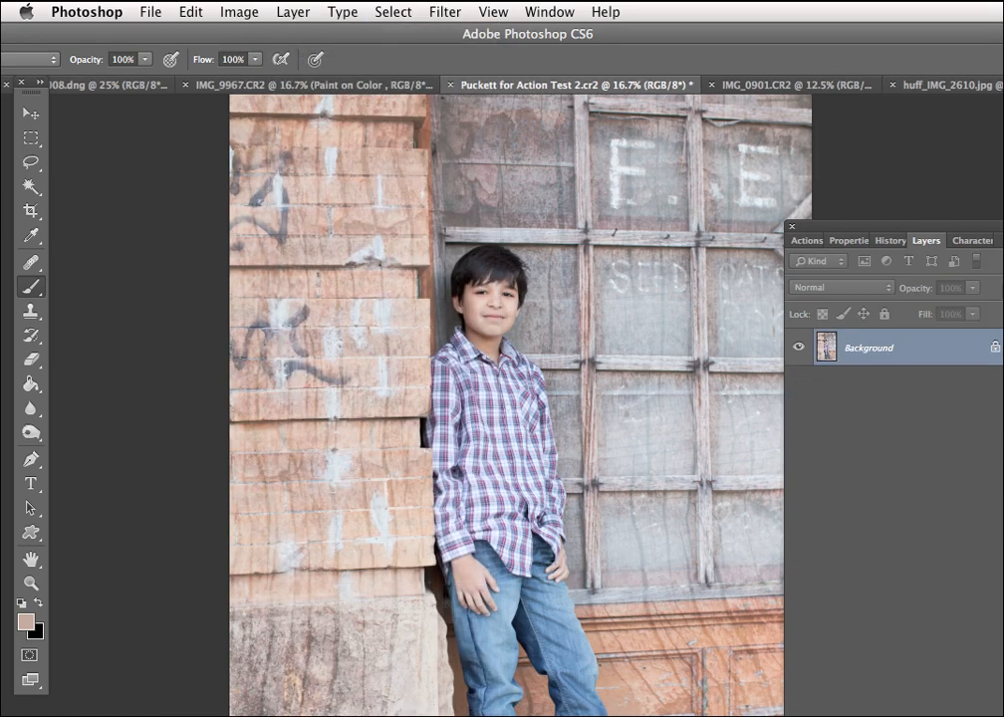
{"action": "left_click", "coordinate": [807, 241]}
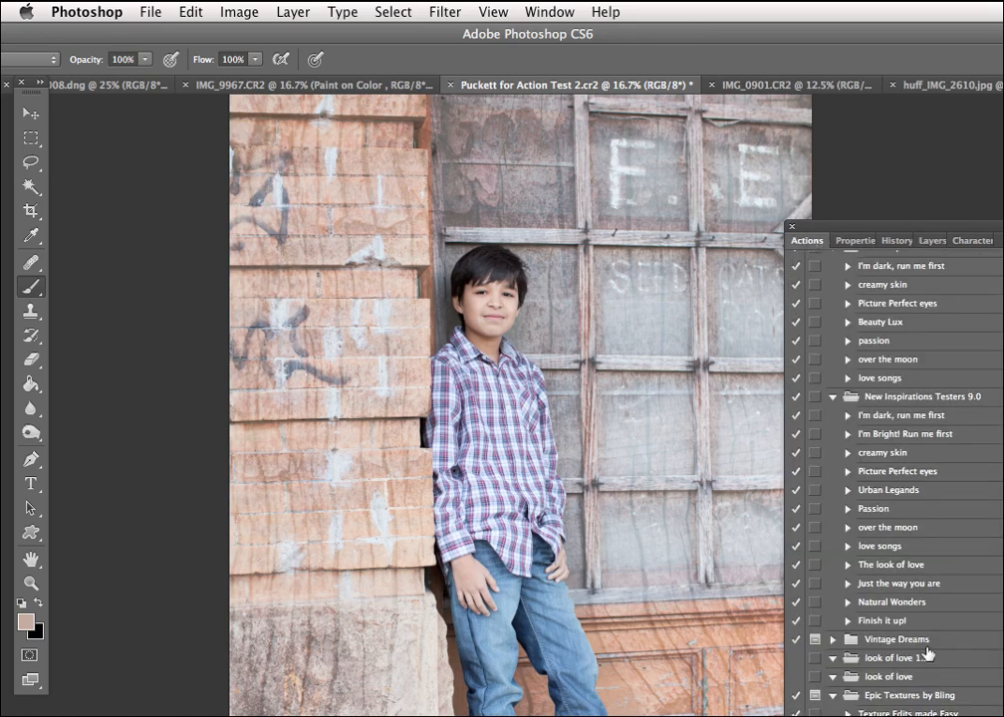
{"action": "left_click_drag", "start_coordinate": [920, 199], "coordinate": [920, 169]}
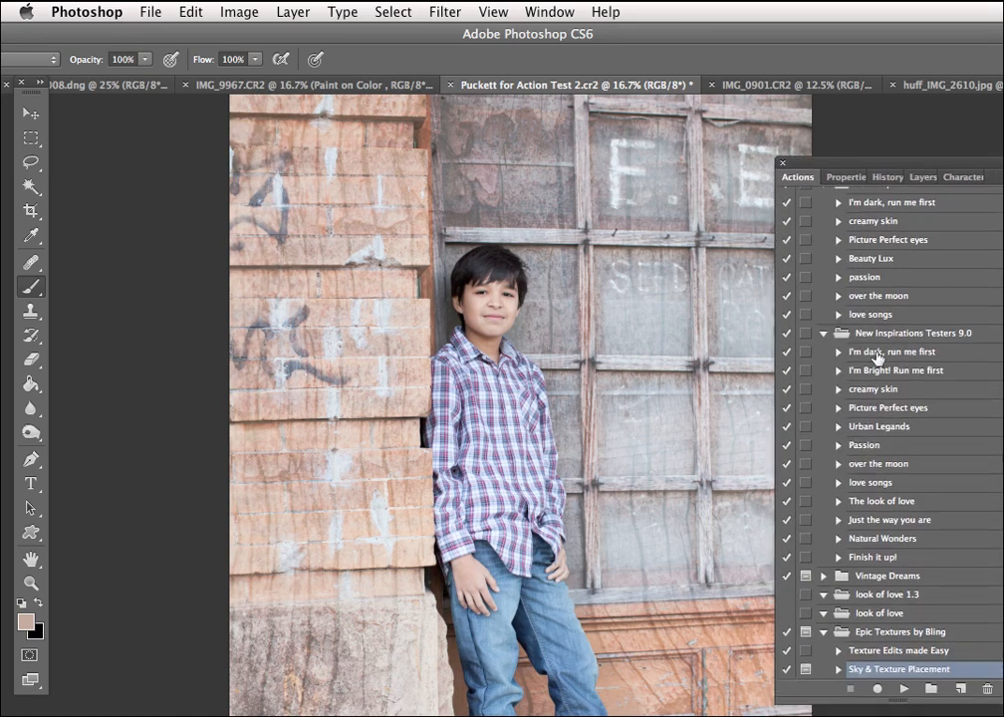
{"action": "left_click", "coordinate": [914, 653]}
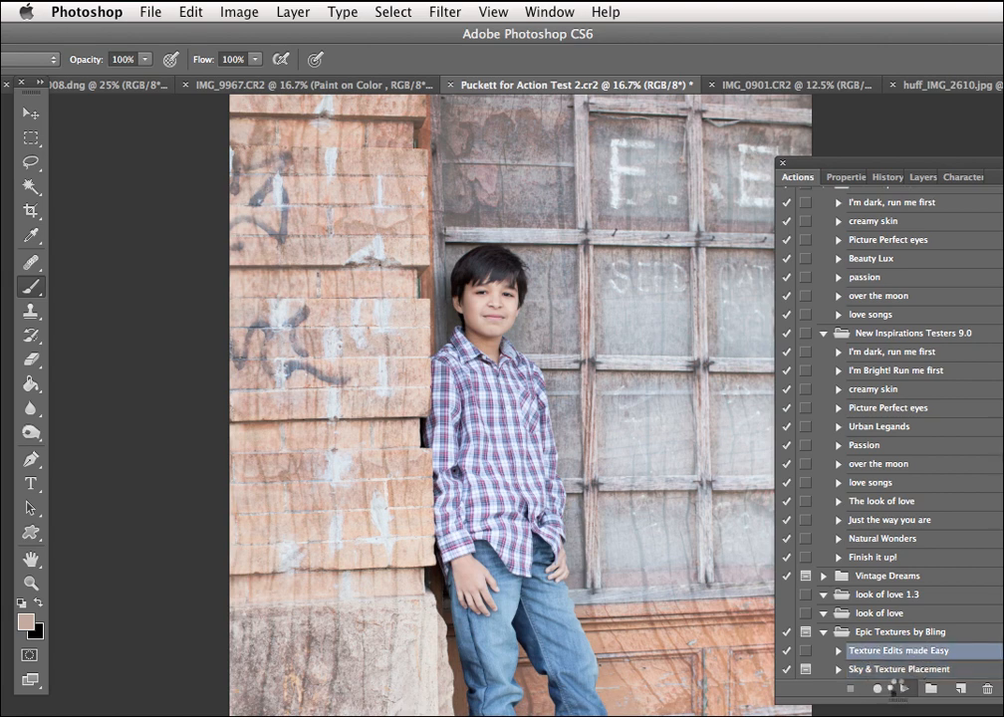
{"action": "left_click", "coordinate": [900, 686]}
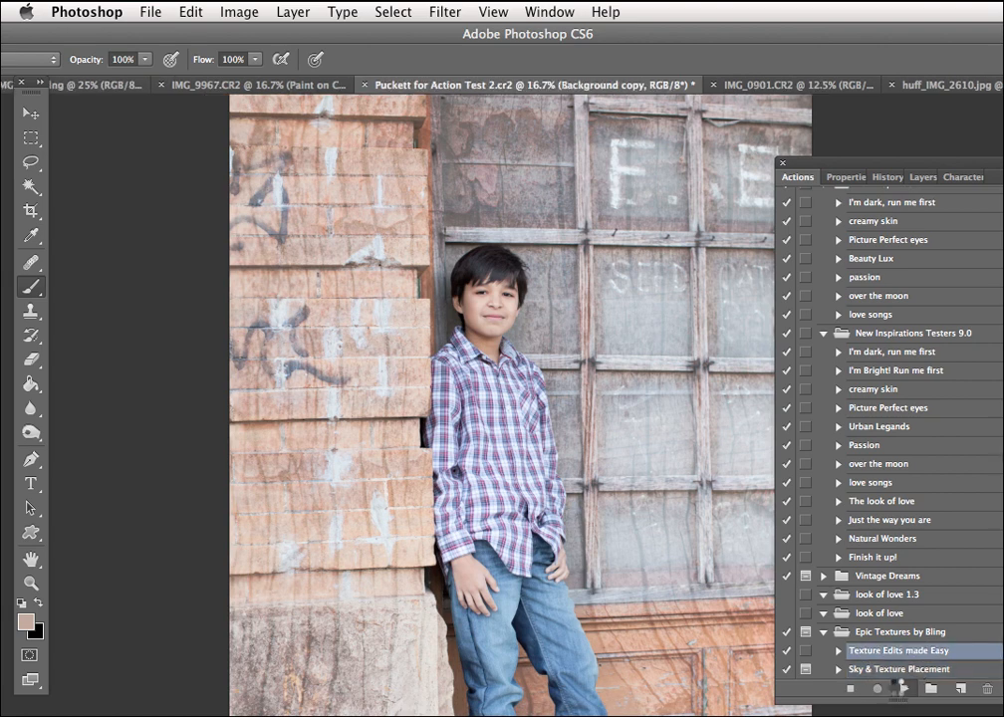
Set the opacity of the Turn up Sharpen it layer to 40% with its mask selected
{"action": "left_click", "coordinate": [921, 178]}
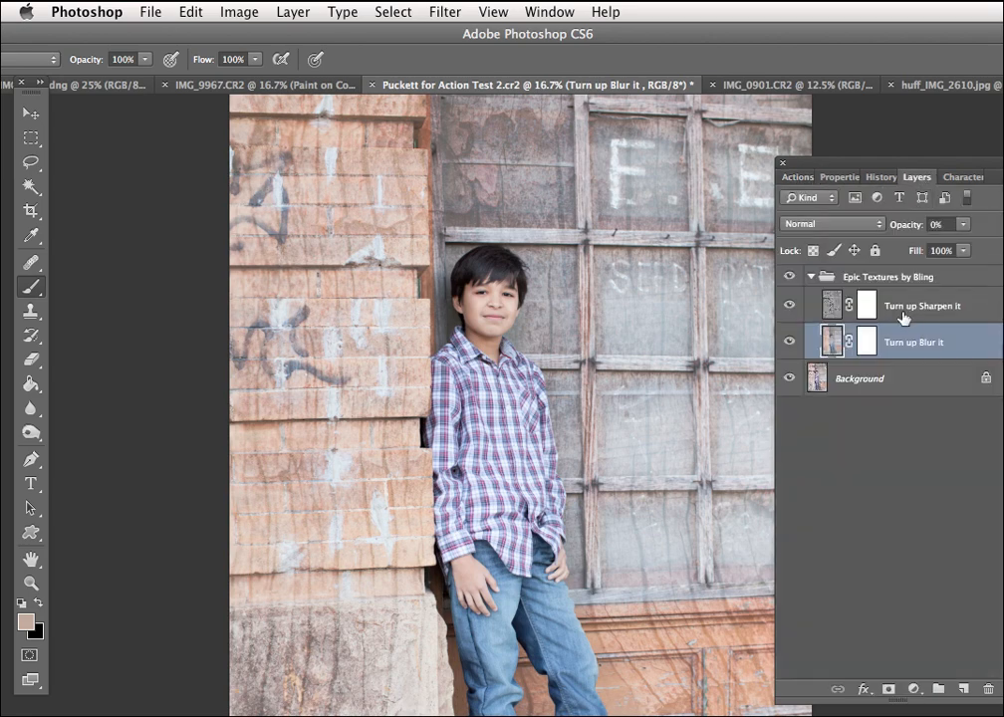
{"action": "left_click", "coordinate": [868, 310]}
{"action": "left_click", "coordinate": [963, 225]}
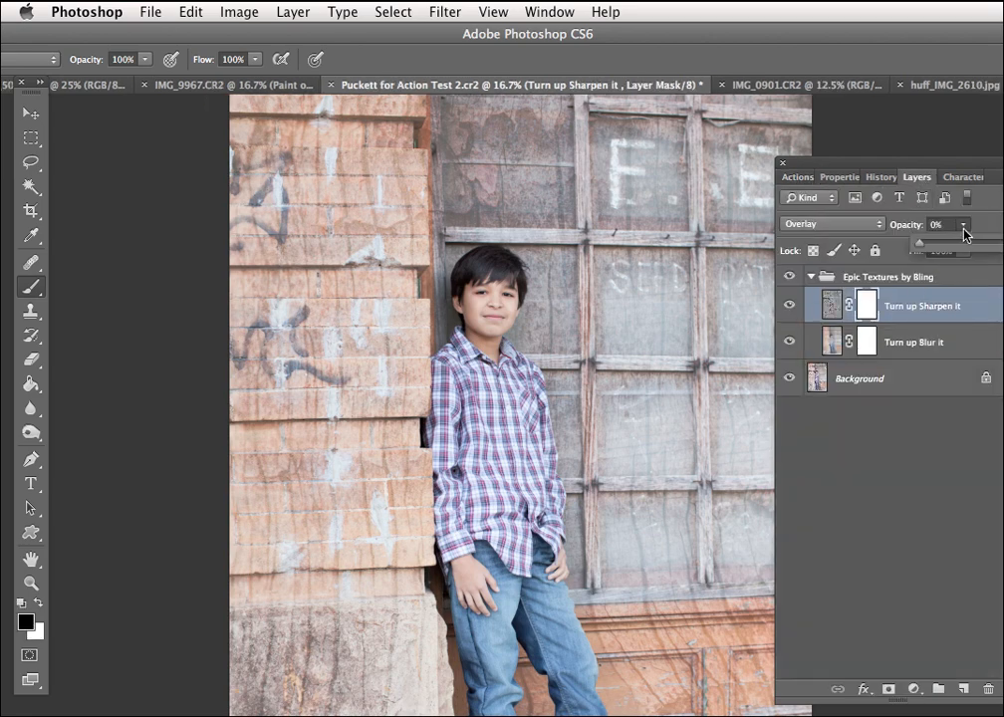
{"action": "left_click_drag", "start_coordinate": [933, 248], "coordinate": [954, 247]}
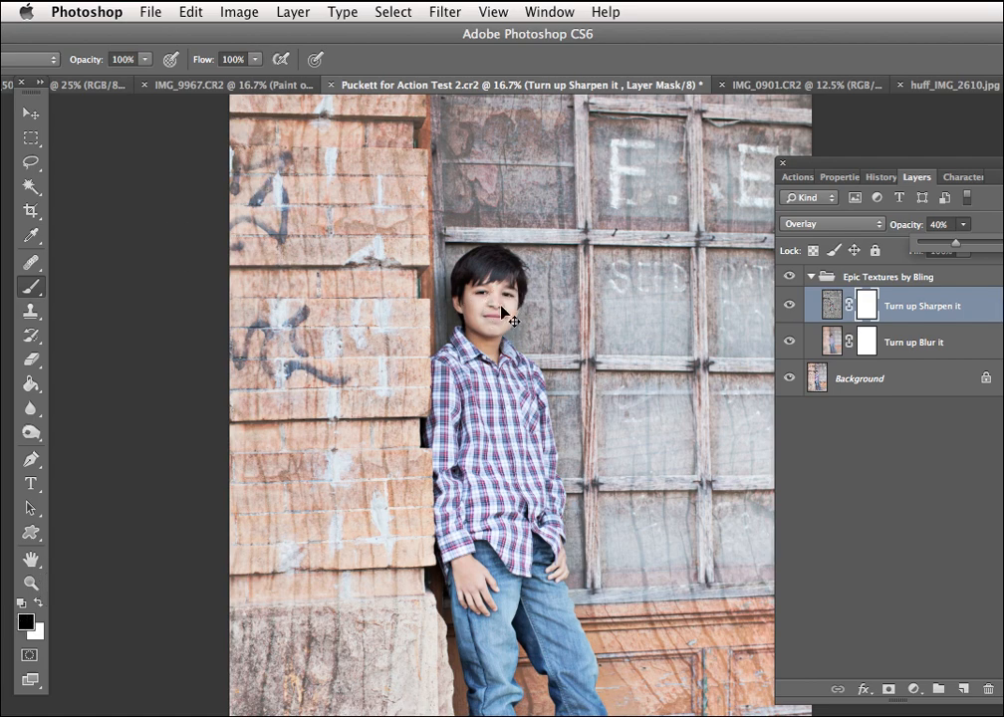
Paint black on the Turn up Sharpen it mask to remove the sharpening from the boy's face and hands
{"action": "key", "text": "super+plus"}
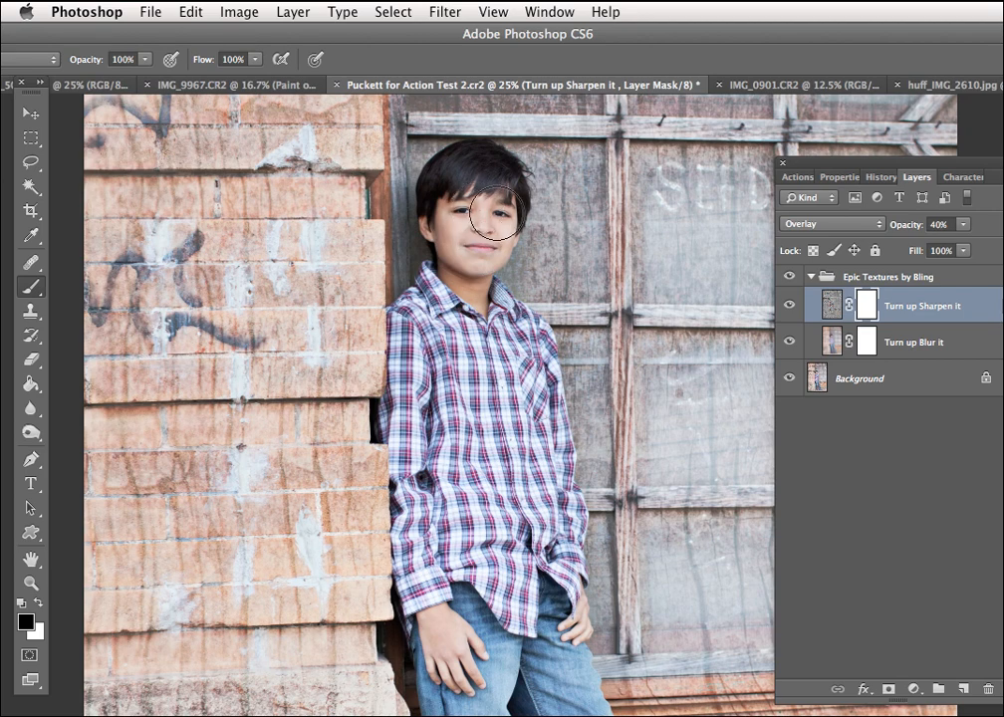
{"action": "mouse_move", "coordinate": [443, 229]}
{"action": "left_mouse_down"}
{"action": "mouse_move", "coordinate": [467, 184]}
{"action": "mouse_move", "coordinate": [479, 243]}
{"action": "mouse_move", "coordinate": [452, 352]}
{"action": "mouse_move", "coordinate": [472, 533]}
{"action": "mouse_move", "coordinate": [424, 645]}
{"action": "mouse_move", "coordinate": [463, 645]}
{"action": "left_mouse_up"}
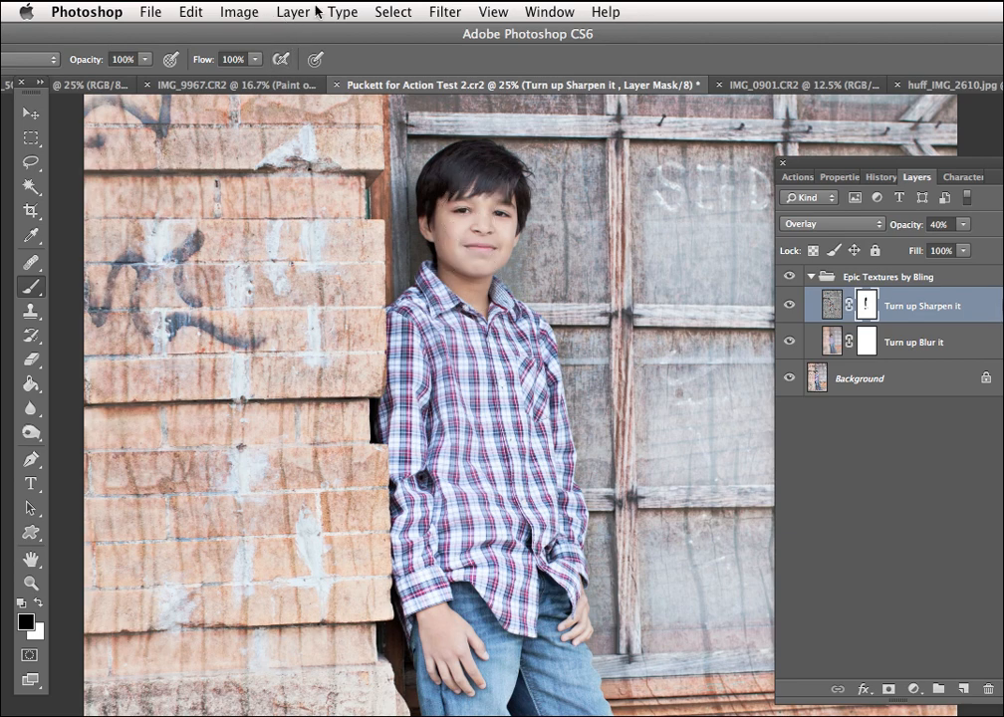
{"action": "key", "text": "super+minus"}
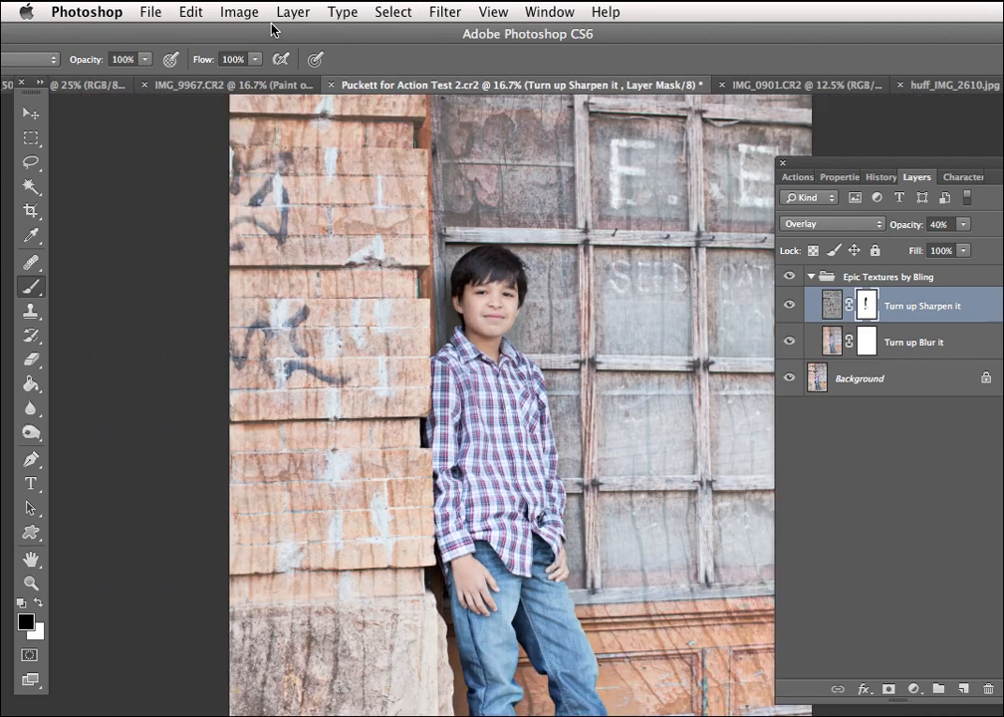
Flatten the image and run the Urban Legands action from the New Inspirations Testers 9.0 set
{"action": "left_click", "coordinate": [283, 14]}
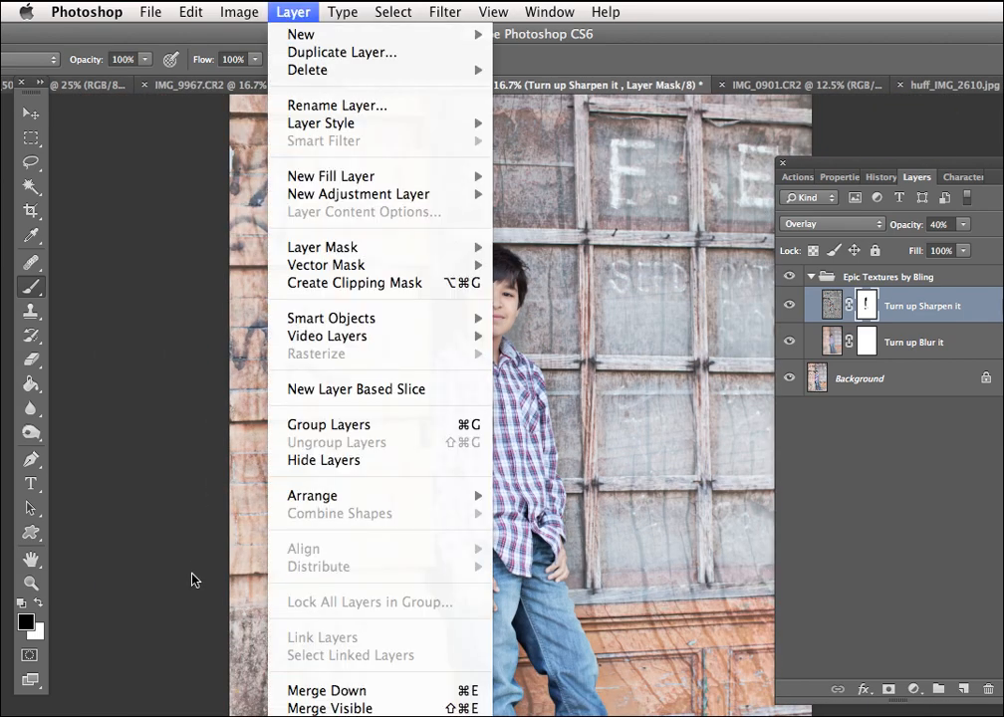
{"action": "left_click", "coordinate": [325, 716]}
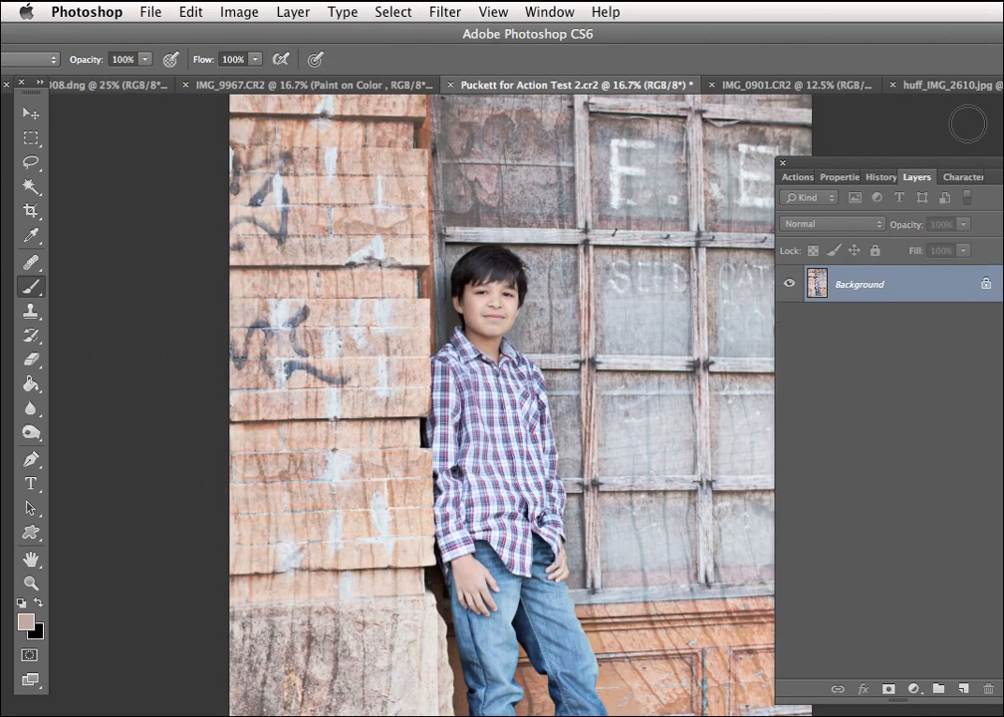
{"action": "left_click", "coordinate": [796, 177]}
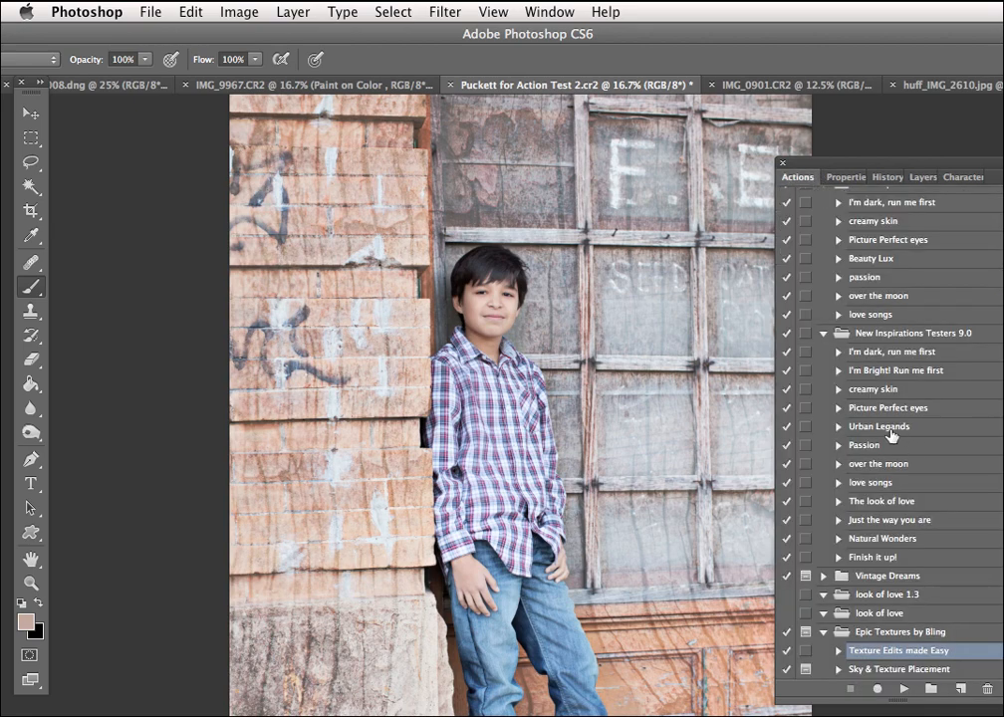
{"action": "left_click", "coordinate": [889, 427]}
{"action": "left_click", "coordinate": [903, 688]}
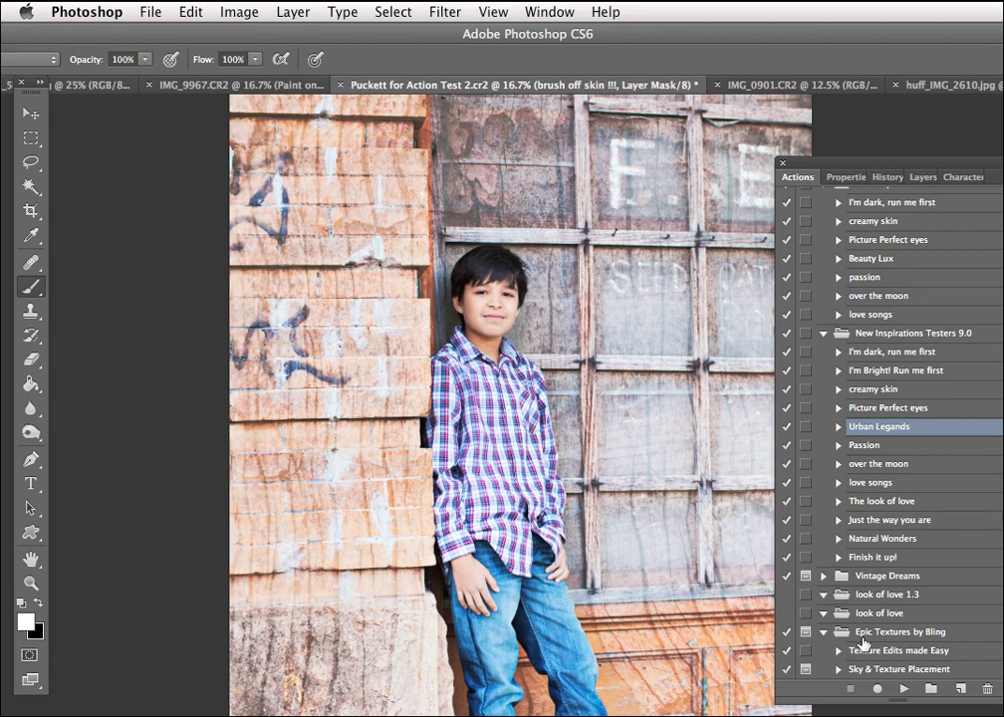
Paint white with an enlarged brush on the paint on color boost mask over the wall and window background around the boy
{"action": "left_click", "coordinate": [922, 177]}
{"action": "left_click_drag", "start_coordinate": [917, 169], "coordinate": [846, 161]}
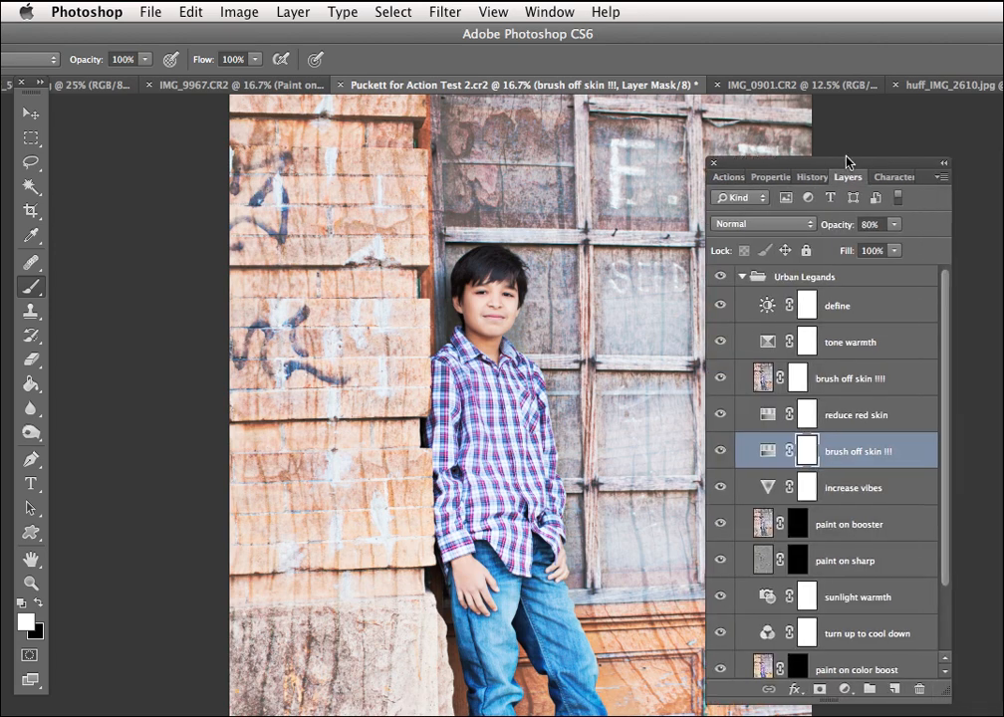
{"action": "left_click", "coordinate": [867, 286]}
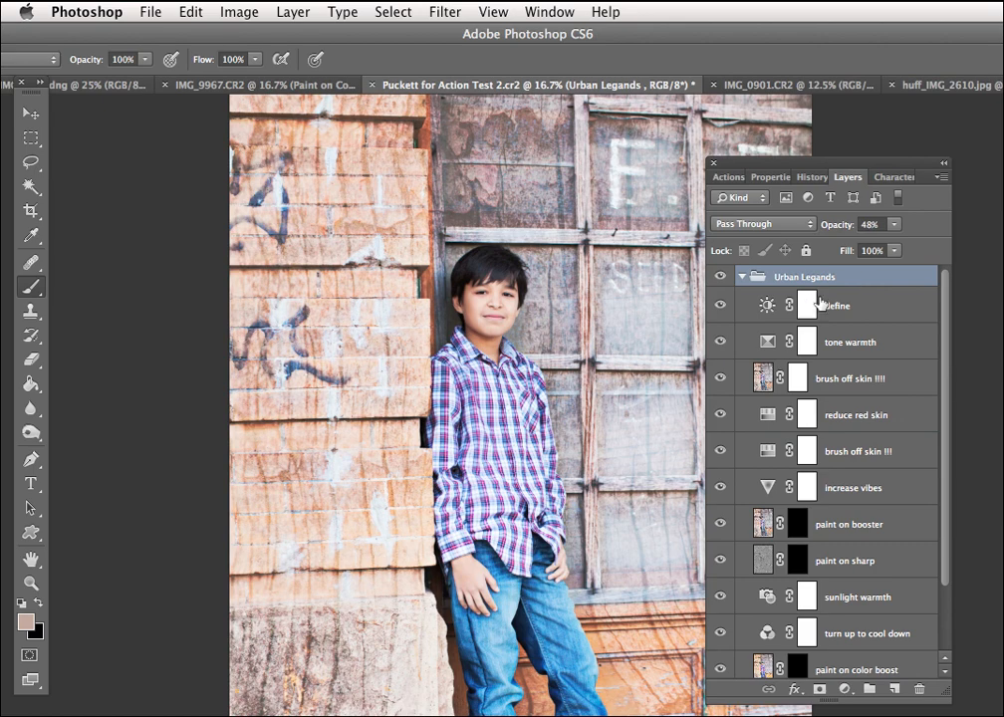
{"action": "scroll", "coordinate": [874, 408], "scroll_direction": "down", "scroll_amount": 3}
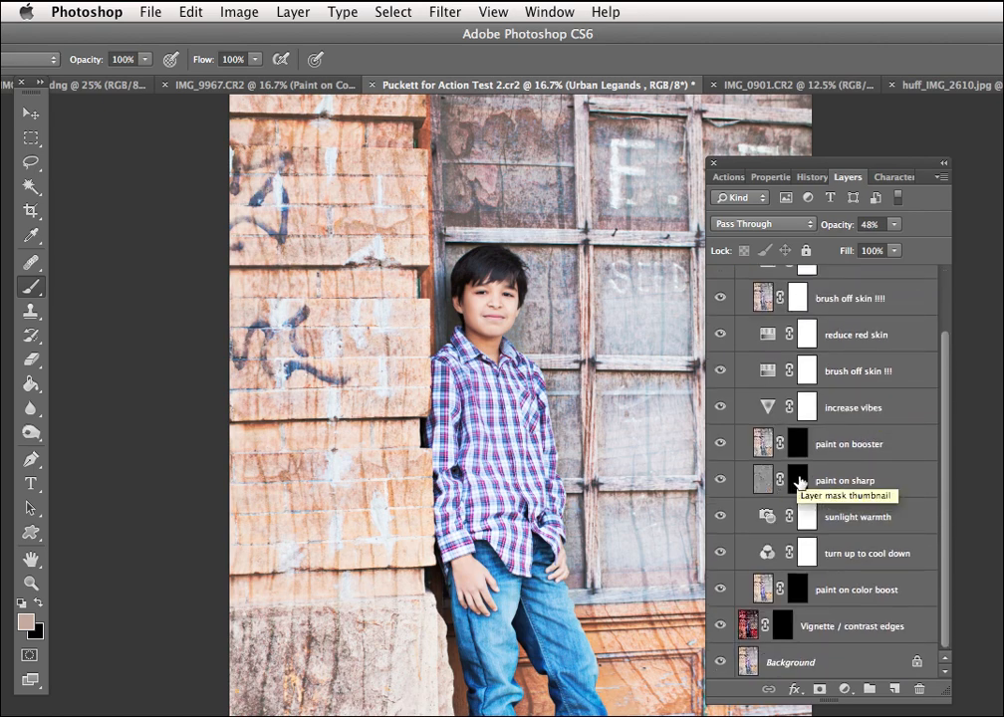
{"action": "left_click", "coordinate": [797, 443]}
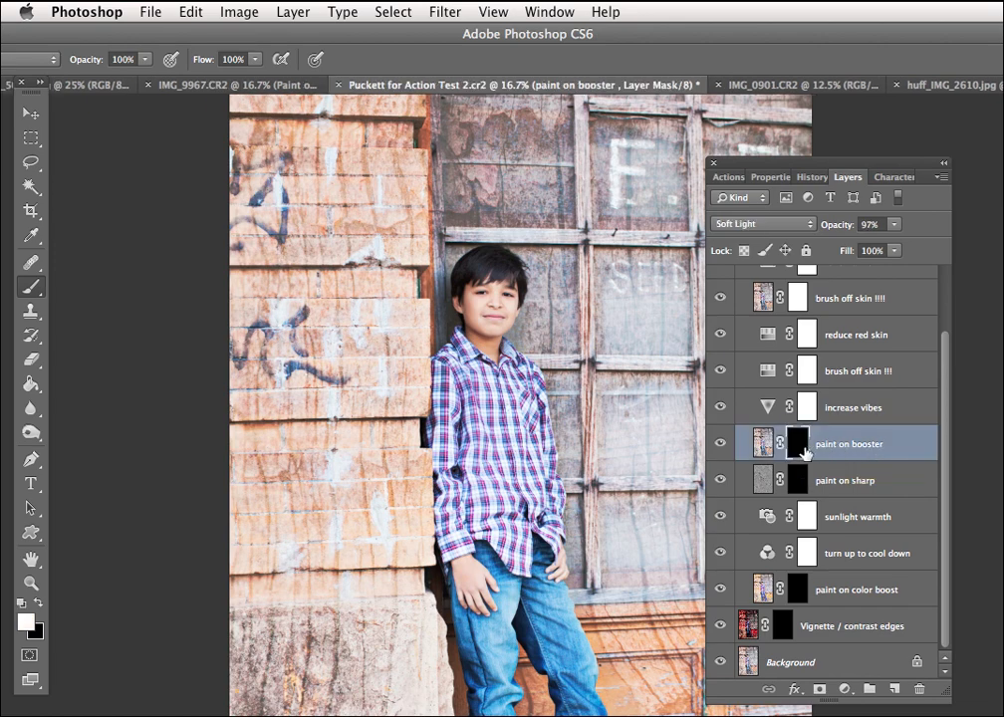
{"action": "left_click", "coordinate": [798, 589]}
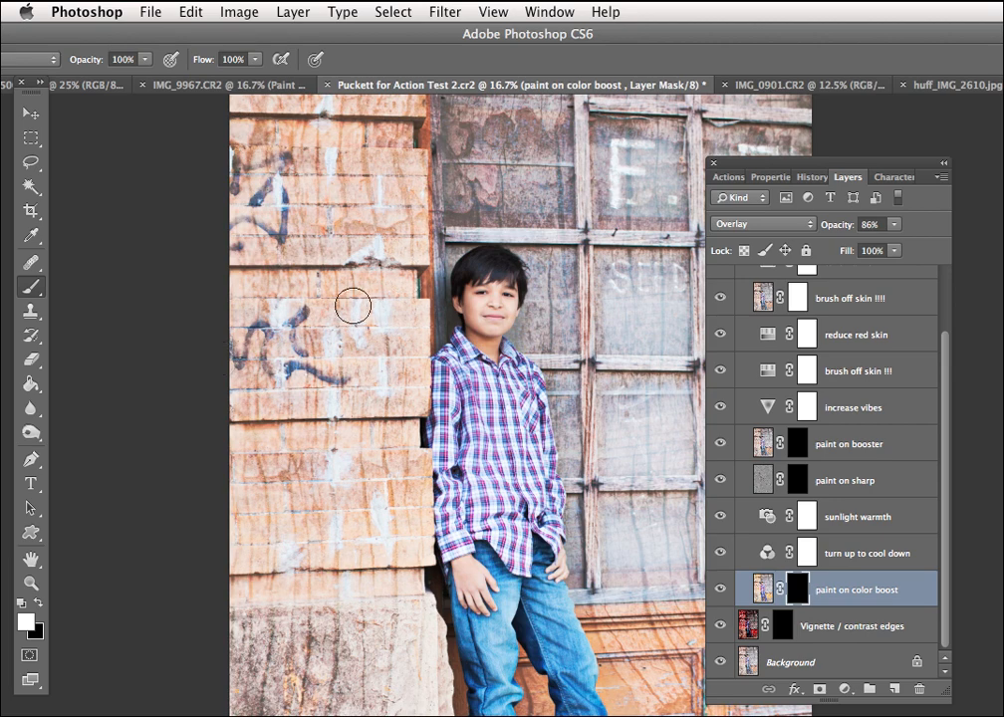
{"action": "key", "text": "bracketright"}
{"action": "key", "text": "bracketright"}
{"action": "key", "text": "bracketright"}
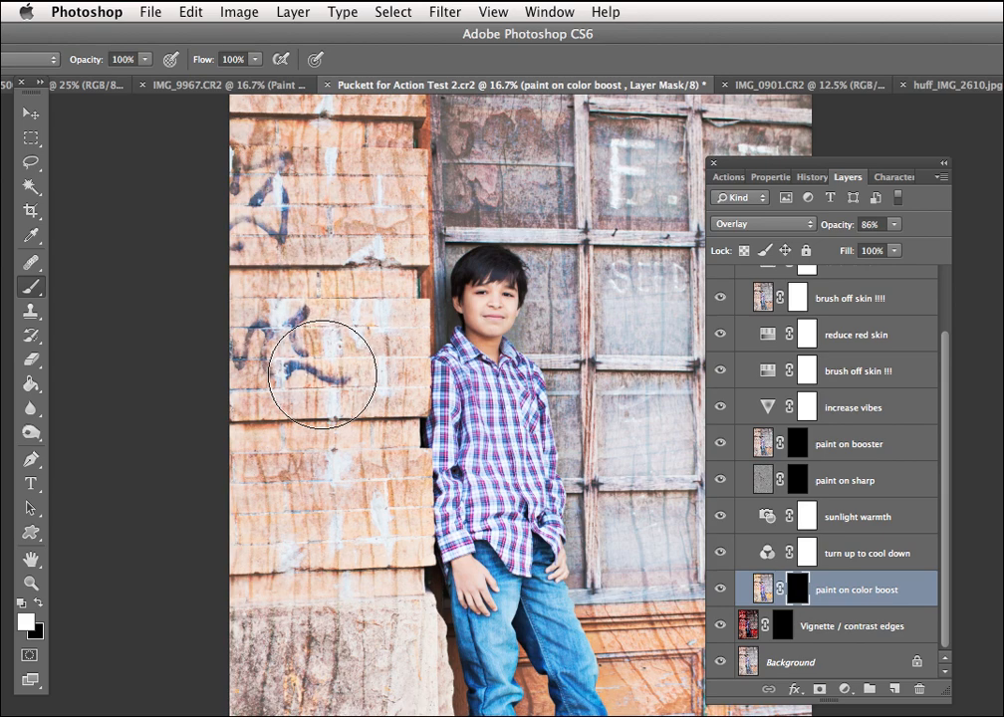
{"action": "left_click", "coordinate": [323, 375]}
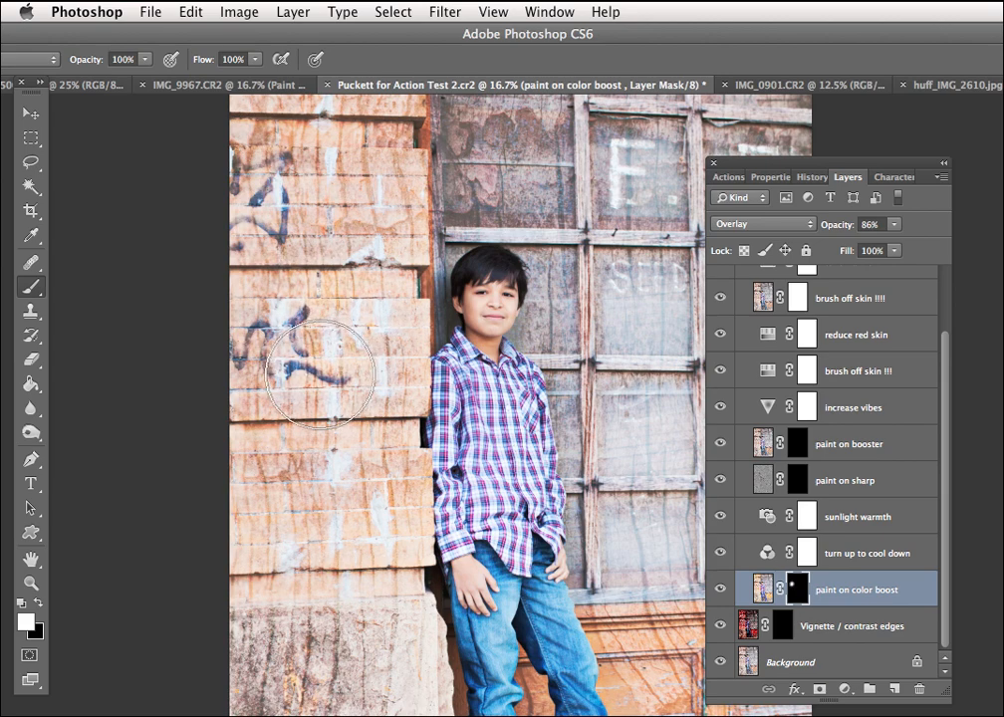
{"action": "left_click_drag", "start_coordinate": [320, 374], "coordinate": [240, 303]}
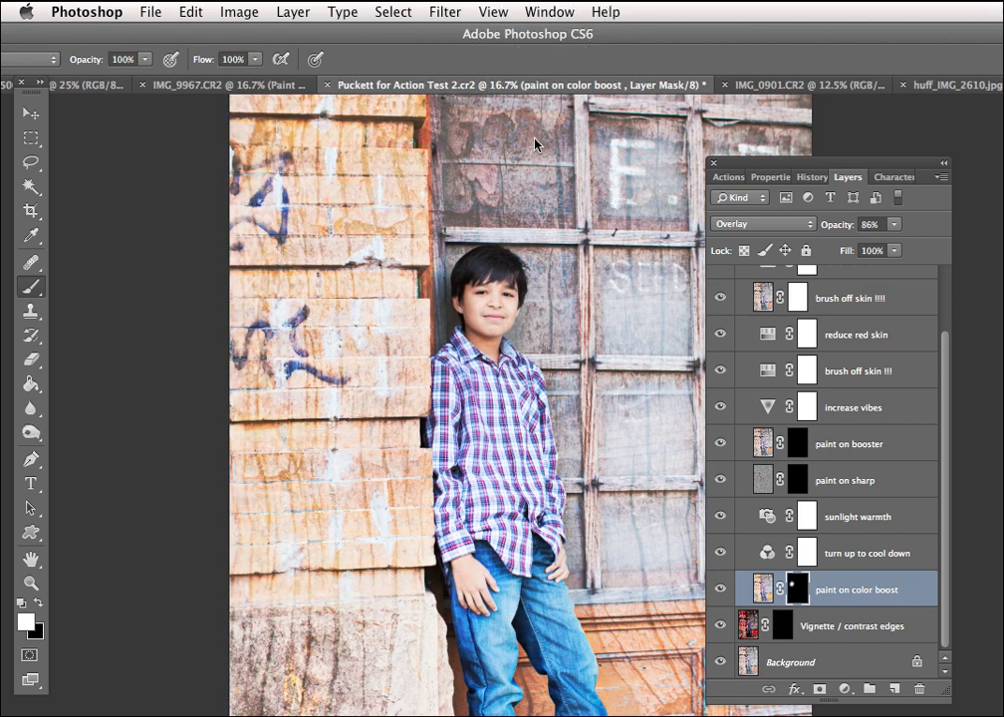
{"action": "mouse_move", "coordinate": [533, 148]}
{"action": "left_mouse_down"}
{"action": "mouse_move", "coordinate": [491, 144]}
{"action": "mouse_move", "coordinate": [536, 139]}
{"action": "mouse_move", "coordinate": [496, 169]}
{"action": "mouse_move", "coordinate": [562, 172]}
{"action": "mouse_move", "coordinate": [607, 241]}
{"action": "mouse_move", "coordinate": [598, 347]}
{"action": "left_mouse_up"}
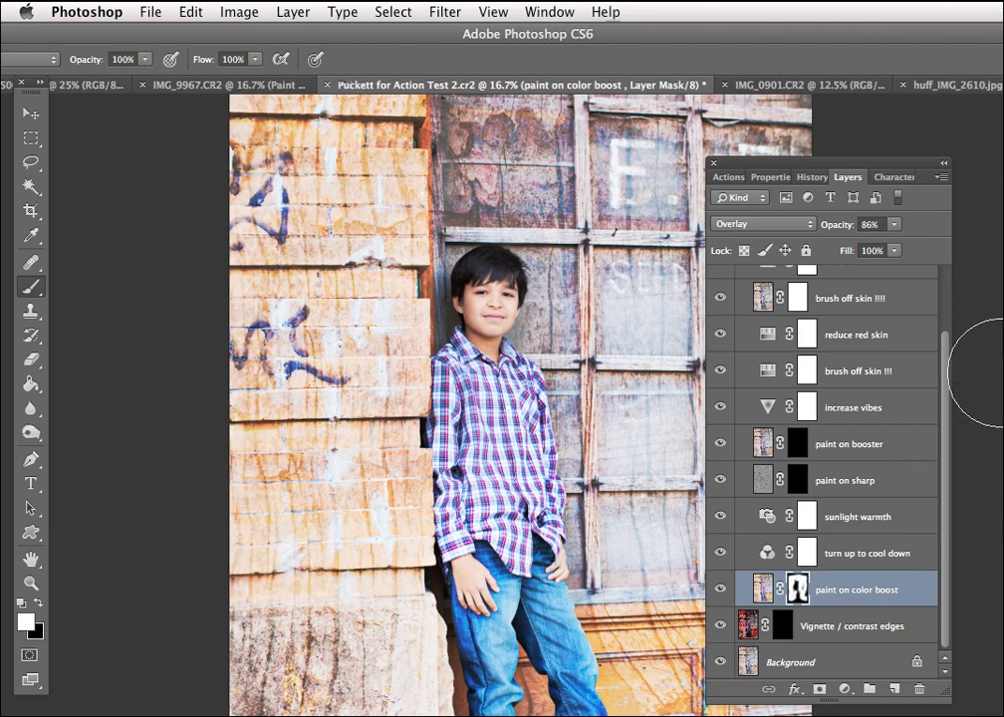
Paint white on the paint on booster mask over the background surrounding the boy
{"action": "left_click", "coordinate": [799, 448]}
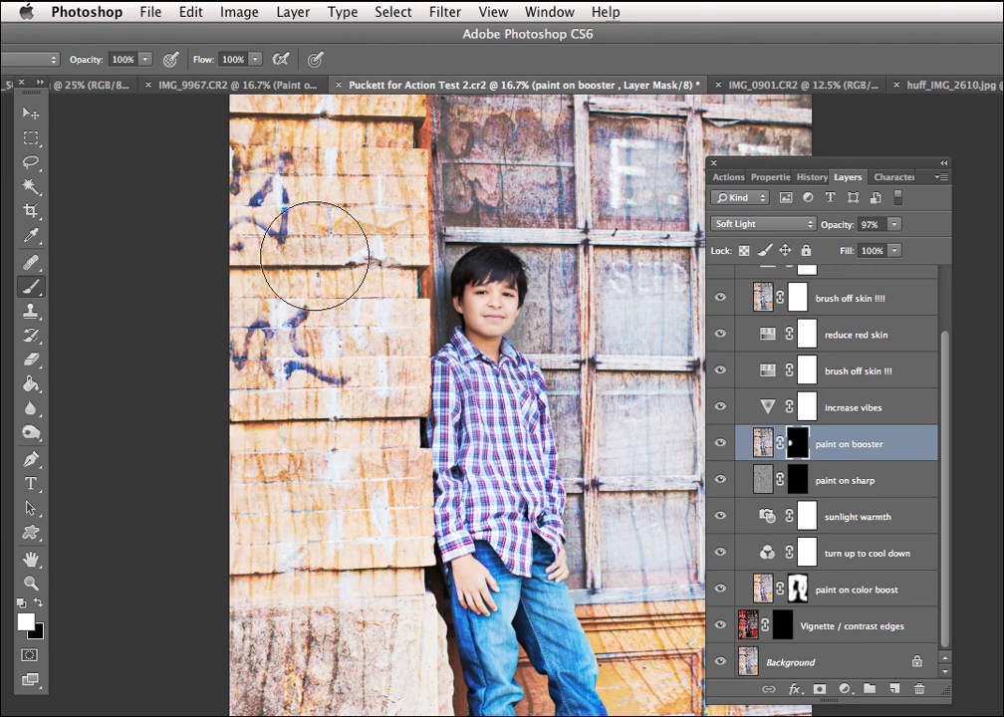
{"action": "mouse_move", "coordinate": [304, 159]}
{"action": "left_mouse_down"}
{"action": "mouse_move", "coordinate": [319, 239]}
{"action": "mouse_move", "coordinate": [365, 704]}
{"action": "left_mouse_up"}
{"action": "mouse_move", "coordinate": [653, 687]}
{"action": "left_mouse_down"}
{"action": "mouse_move", "coordinate": [700, 636]}
{"action": "mouse_move", "coordinate": [599, 241]}
{"action": "mouse_move", "coordinate": [674, 94]}
{"action": "mouse_move", "coordinate": [419, 158]}
{"action": "left_mouse_up"}
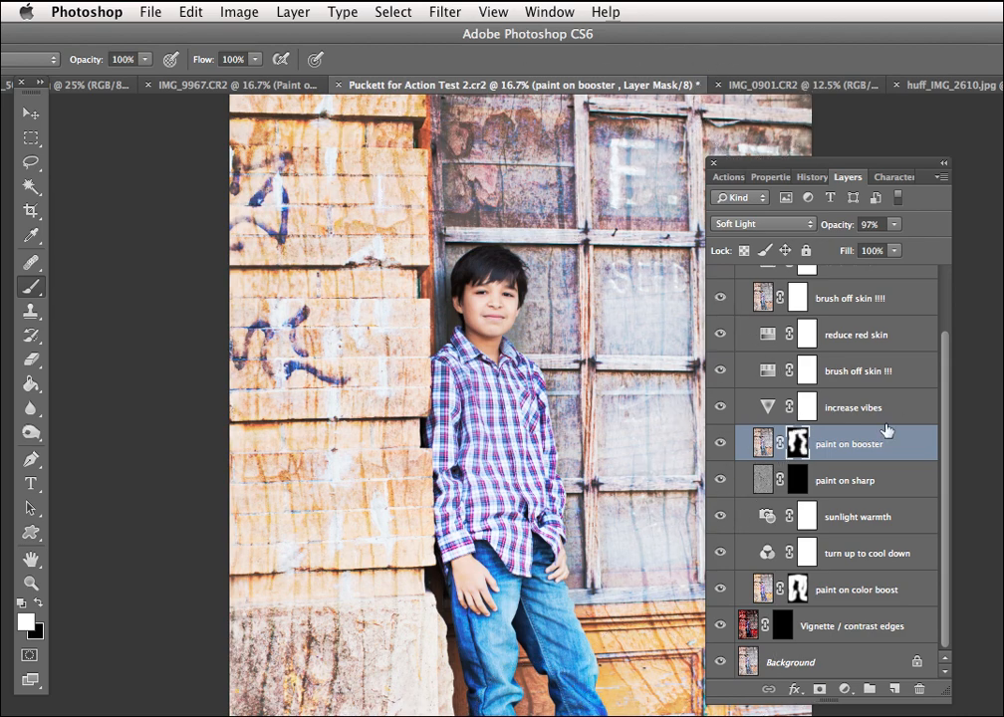
Paint white at 12% brush opacity on the Vignette / contrast edges mask around the boy, raising the layer's opacity to 82%
{"action": "left_click", "coordinate": [786, 637]}
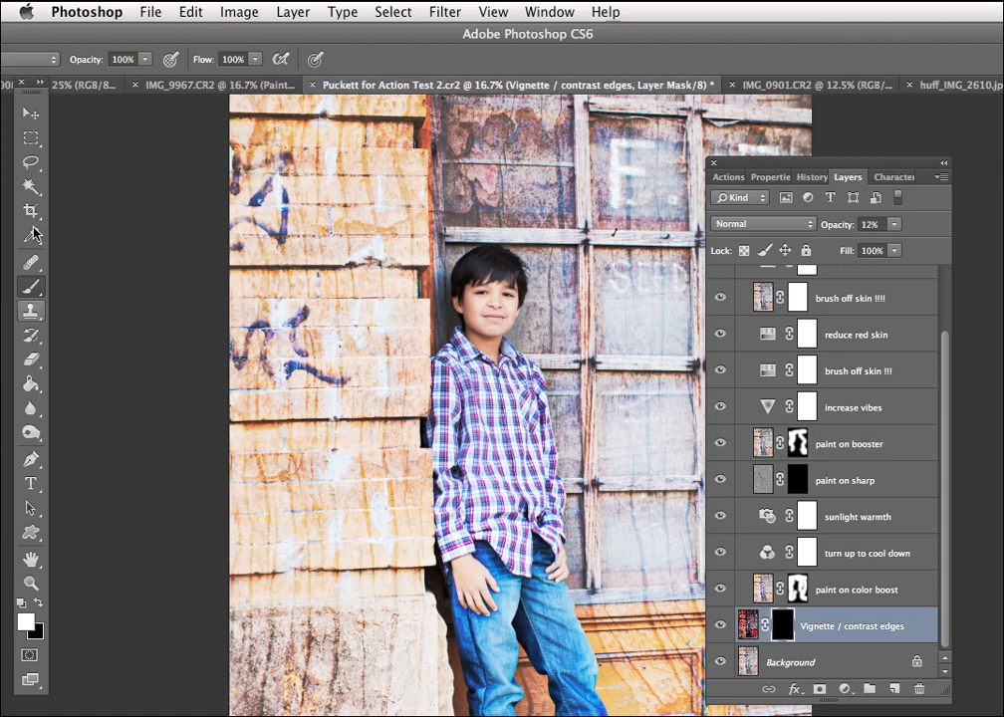
{"action": "left_click", "coordinate": [146, 59]}
{"action": "left_click_drag", "start_coordinate": [145, 74], "coordinate": [68, 87]}
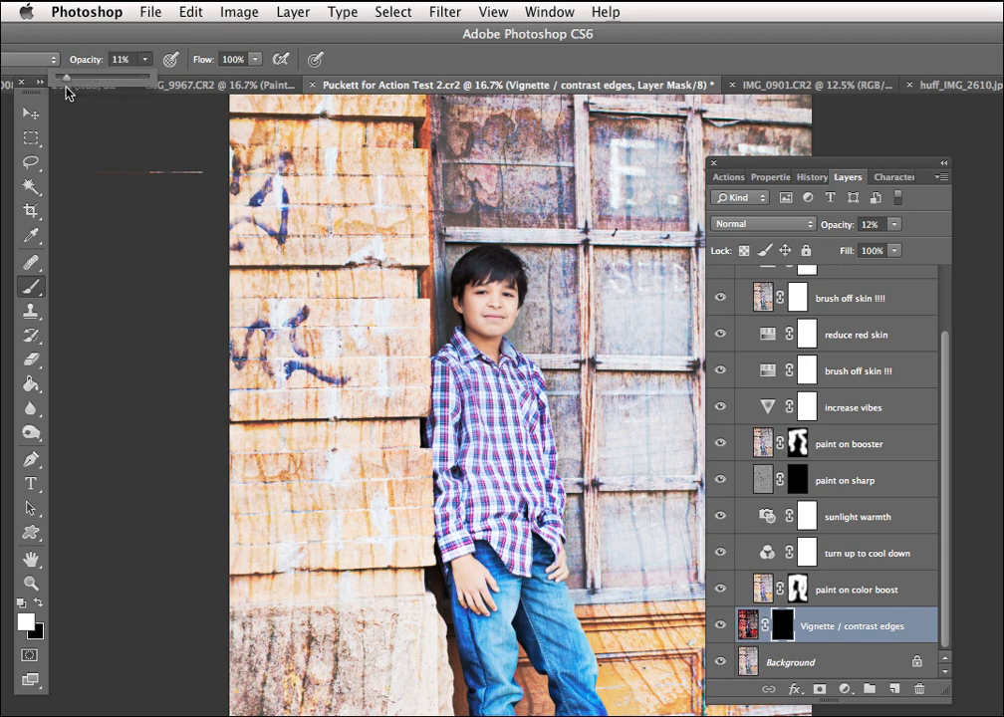
{"action": "mouse_move", "coordinate": [390, 249]}
{"action": "left_mouse_down"}
{"action": "mouse_move", "coordinate": [285, 263]}
{"action": "mouse_move", "coordinate": [409, 235]}
{"action": "mouse_move", "coordinate": [273, 246]}
{"action": "mouse_move", "coordinate": [359, 171]}
{"action": "mouse_move", "coordinate": [369, 119]}
{"action": "mouse_move", "coordinate": [336, 120]}
{"action": "mouse_move", "coordinate": [427, 160]}
{"action": "mouse_move", "coordinate": [511, 157]}
{"action": "mouse_move", "coordinate": [594, 138]}
{"action": "mouse_move", "coordinate": [594, 154]}
{"action": "mouse_move", "coordinate": [566, 178]}
{"action": "mouse_move", "coordinate": [601, 343]}
{"action": "mouse_move", "coordinate": [674, 366]}
{"action": "mouse_move", "coordinate": [692, 389]}
{"action": "mouse_move", "coordinate": [725, 67]}
{"action": "left_mouse_up"}
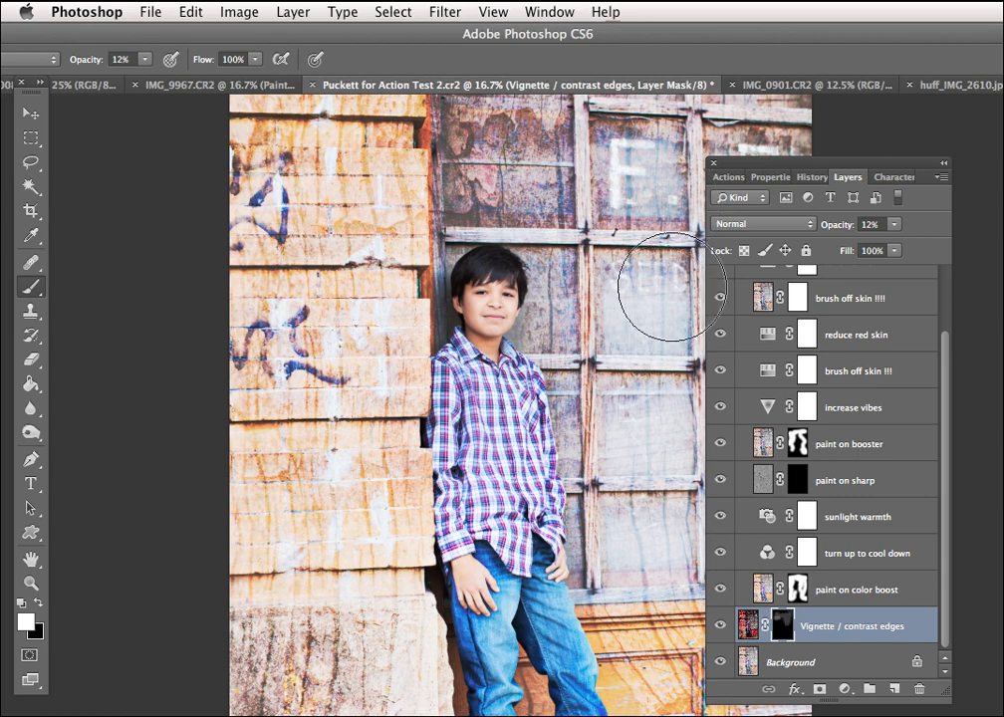
{"action": "left_click", "coordinate": [894, 225]}
{"action": "left_click_drag", "start_coordinate": [865, 254], "coordinate": [927, 255]}
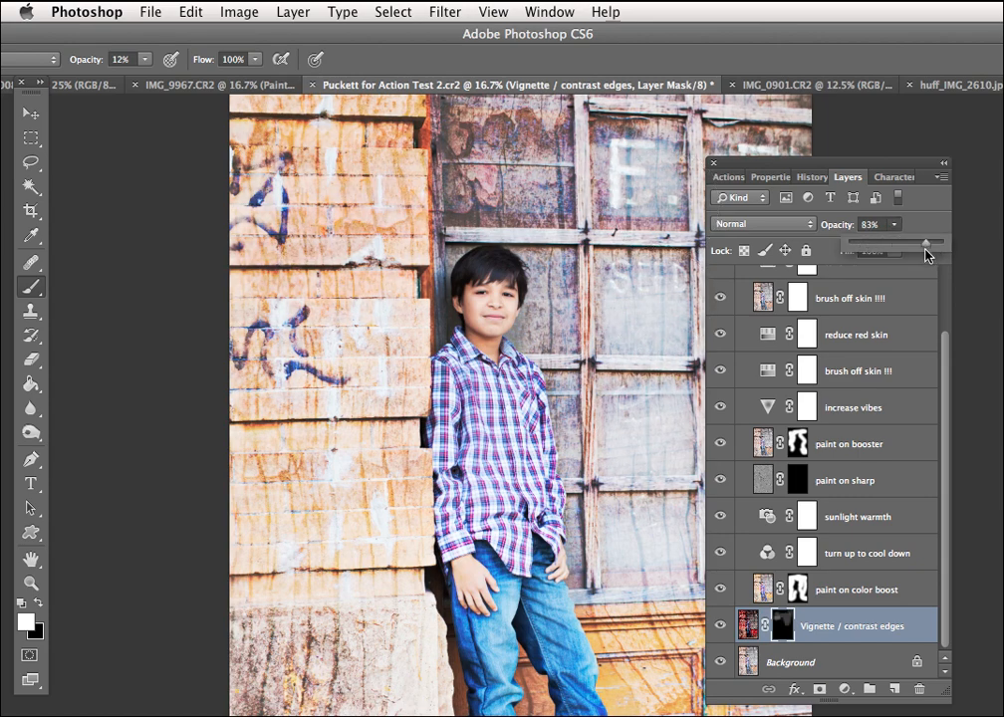
{"action": "left_click", "coordinate": [281, 559]}
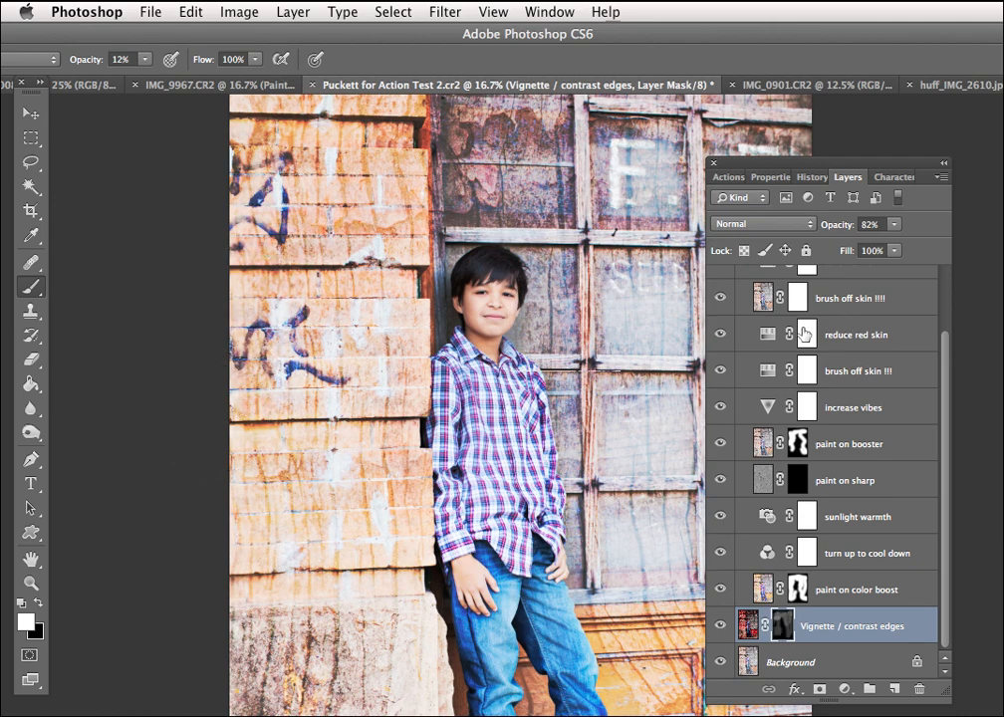
Paint black with a smaller brush at 100% opacity on the brush off skin !!!! mask to clear the effect from the boy's skin
{"action": "scroll", "coordinate": [823, 362], "scroll_direction": "up", "scroll_amount": 2}
{"action": "scroll", "coordinate": [823, 362], "scroll_direction": "up", "scroll_amount": 1}
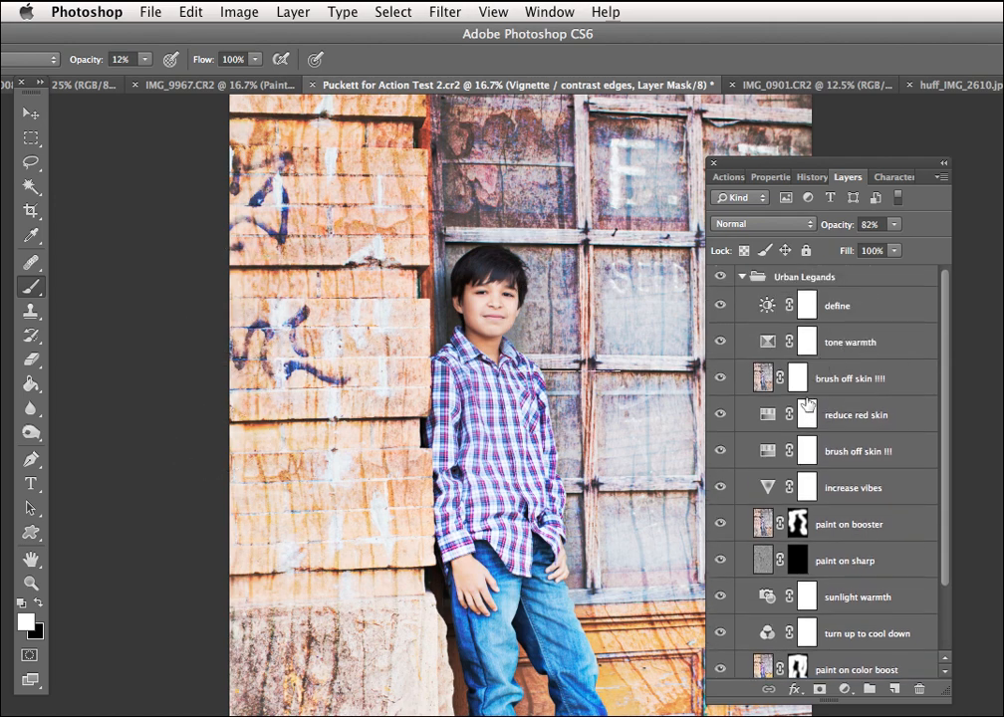
{"action": "left_click", "coordinate": [803, 387]}
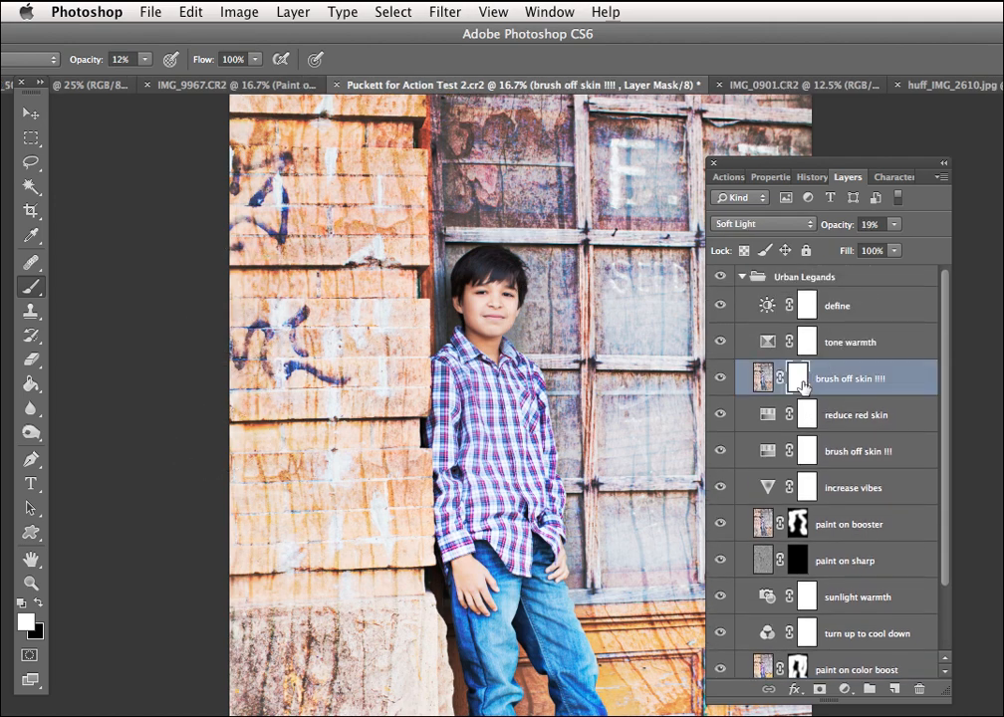
{"action": "left_click", "coordinate": [39, 603]}
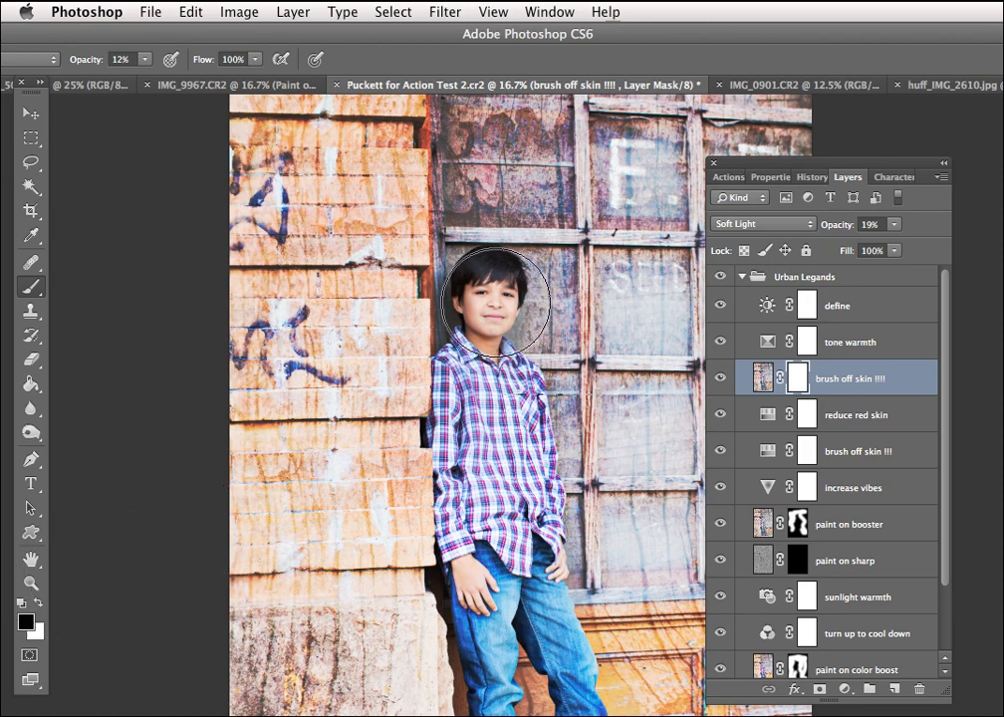
{"action": "key", "text": "bracketleft"}
{"action": "key", "text": "bracketleft"}
{"action": "key", "text": "bracketleft"}
{"action": "key", "text": "bracketleft"}
{"action": "key", "text": "bracketleft"}
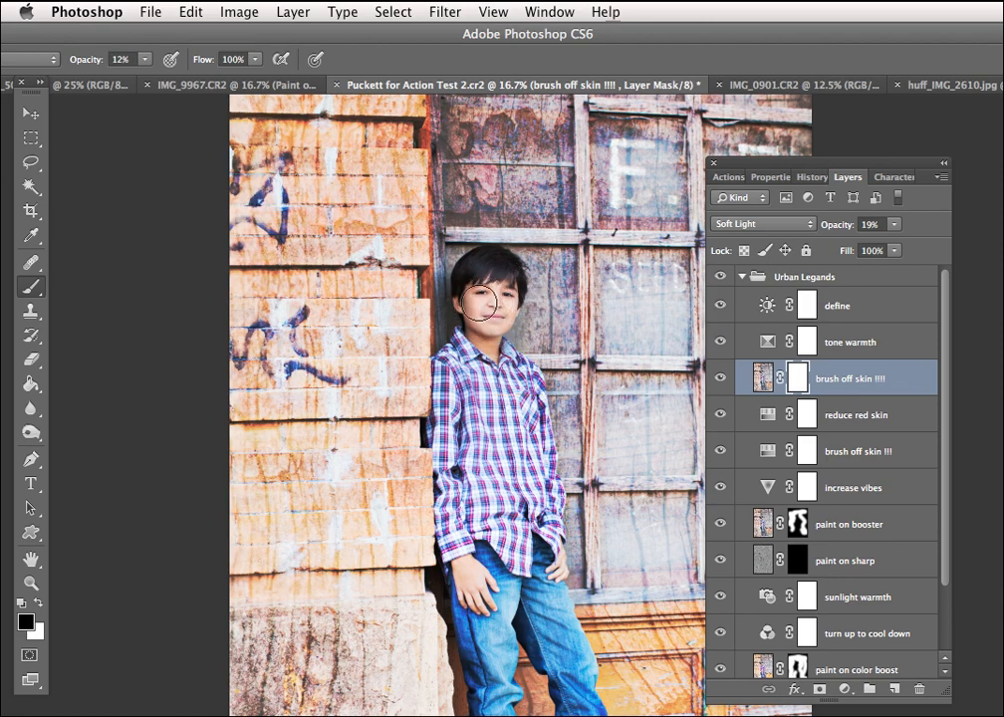
{"action": "mouse_move", "coordinate": [146, 60]}
{"action": "left_mouse_down"}
{"action": "mouse_move", "coordinate": [145, 70]}
{"action": "mouse_move", "coordinate": [181, 65]}
{"action": "mouse_move", "coordinate": [480, 291]}
{"action": "left_mouse_up"}
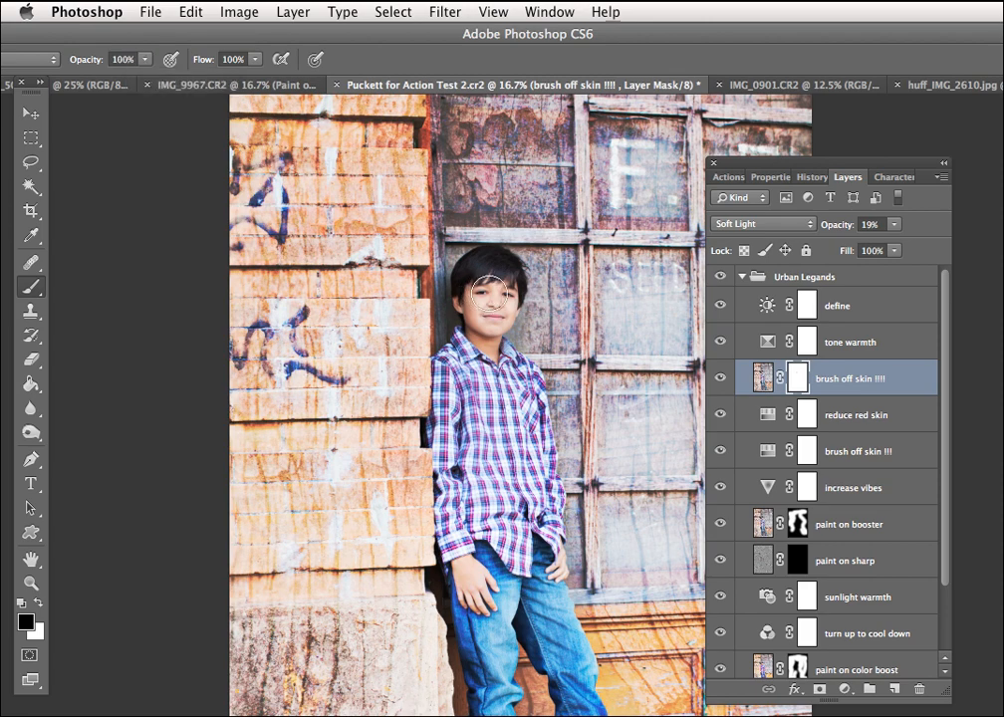
{"action": "left_click", "coordinate": [472, 334]}
Paint black over the boy's face on the reduce red skin and brush off skin !!! masks
{"action": "left_click", "coordinate": [803, 414]}
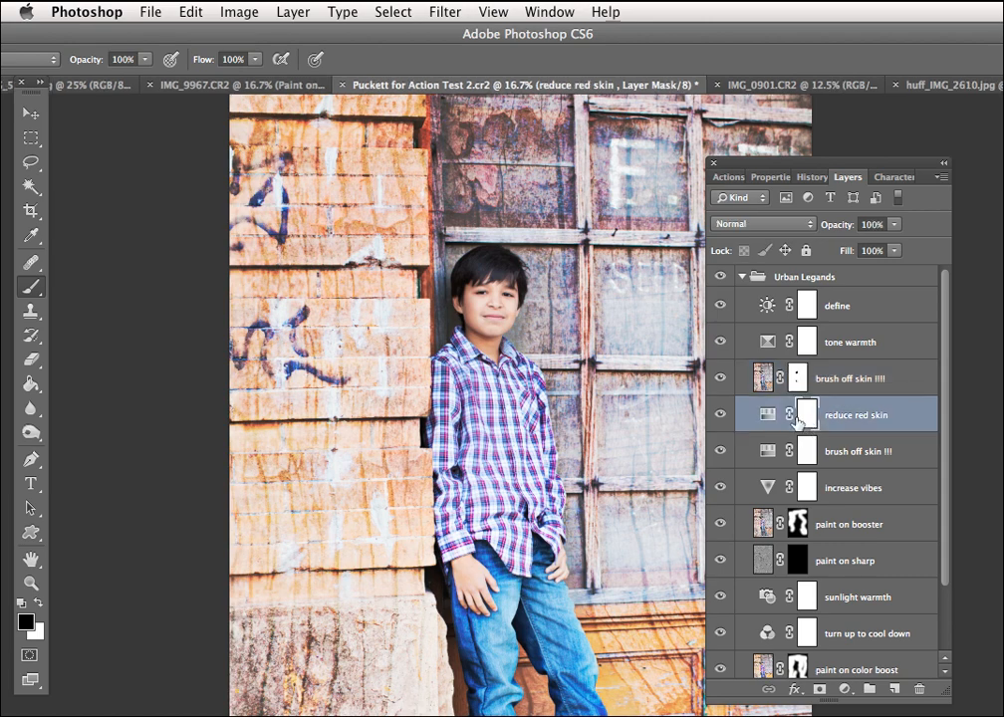
{"action": "left_click", "coordinate": [482, 321]}
{"action": "left_click", "coordinate": [808, 460]}
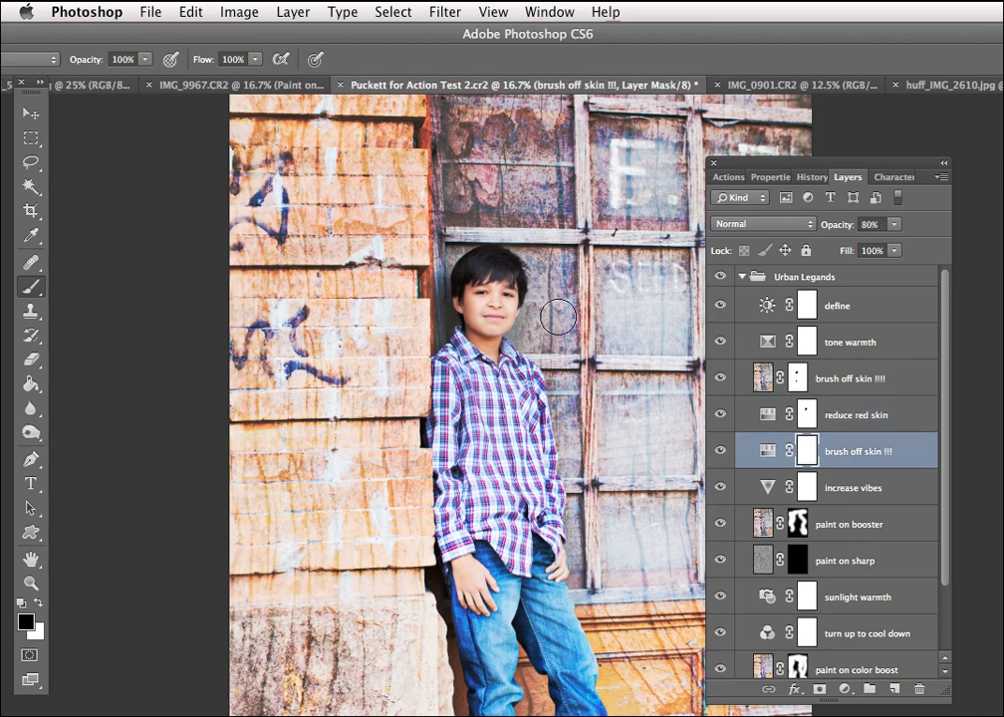
{"action": "left_click", "coordinate": [495, 295]}
Compare the original opened photo with the finished edit by switching between the first snapshot and the latest history state
{"action": "left_click_drag", "start_coordinate": [821, 166], "coordinate": [987, 133]}
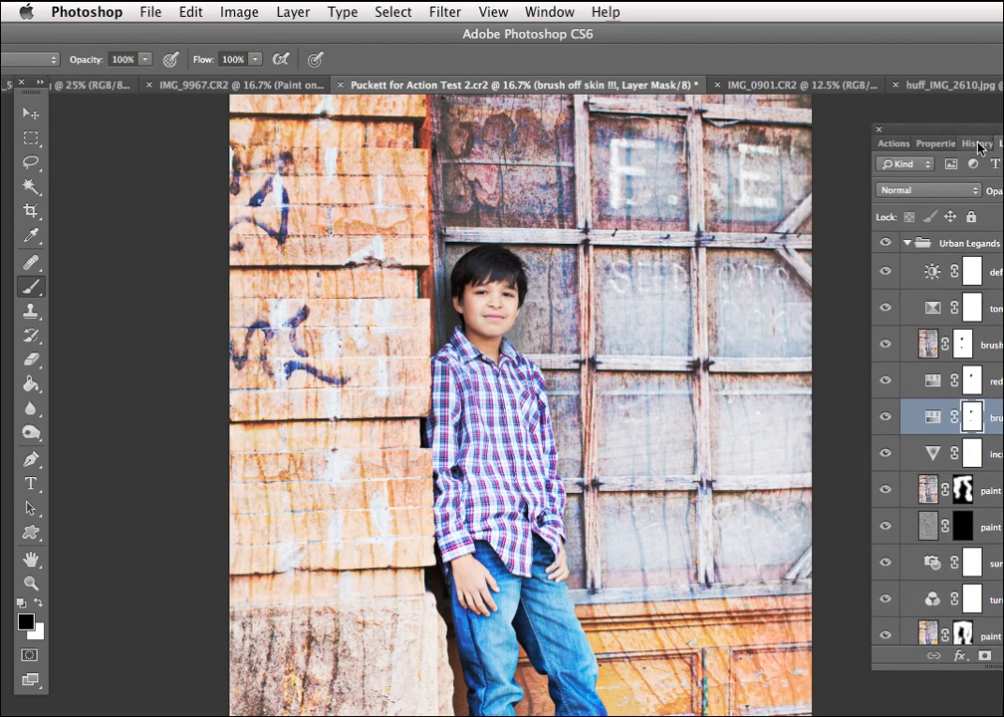
{"action": "left_click", "coordinate": [976, 143]}
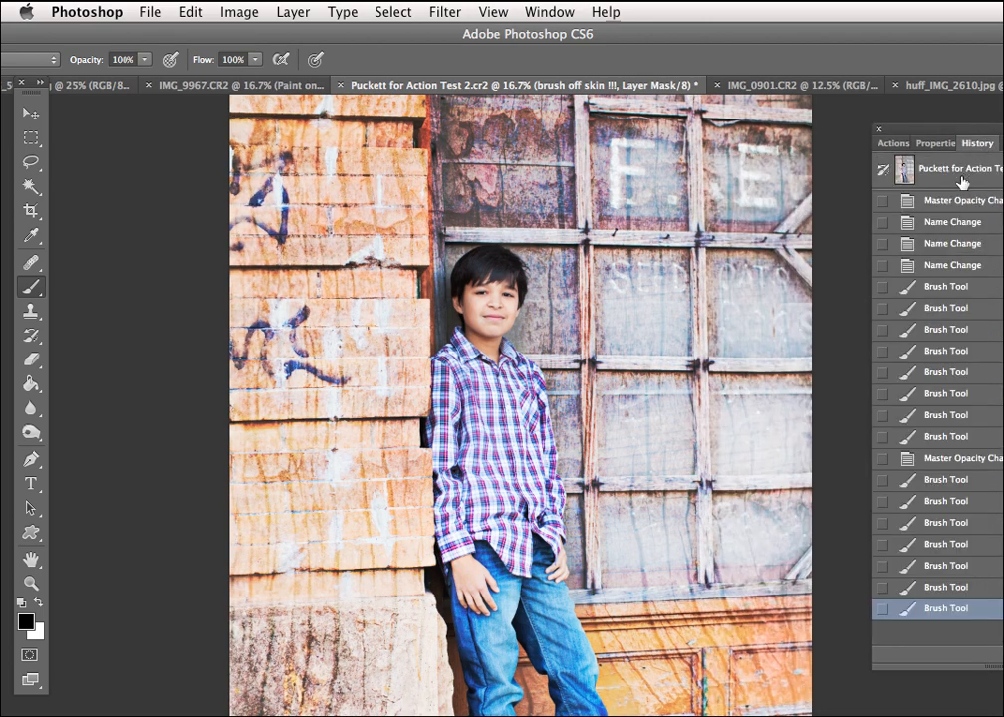
{"action": "left_click", "coordinate": [956, 169]}
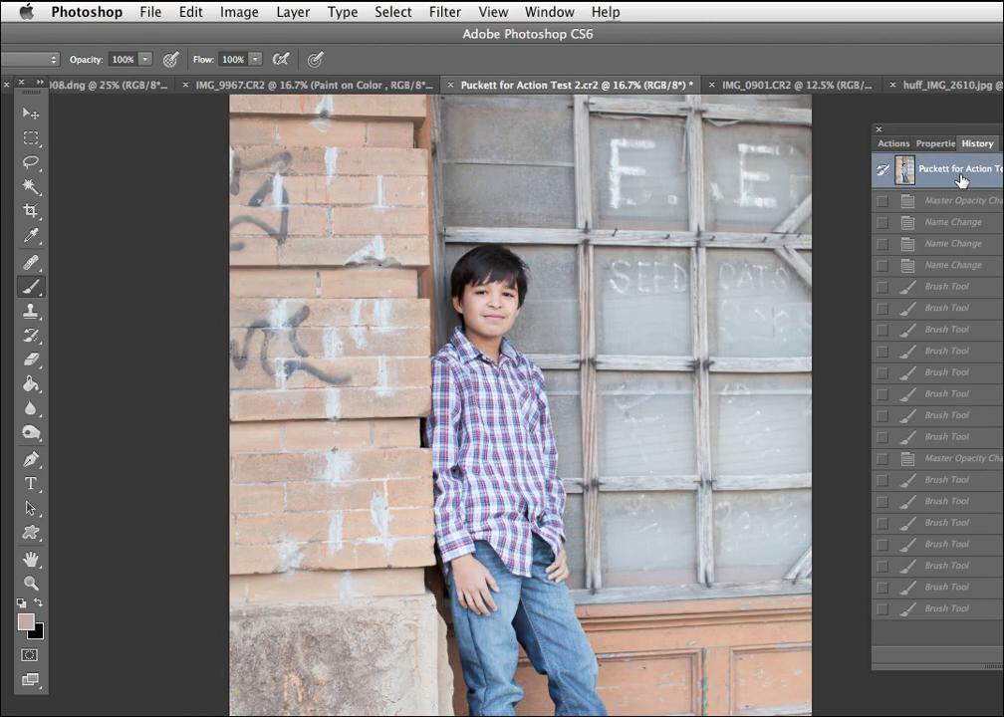
{"action": "left_click", "coordinate": [951, 609]}
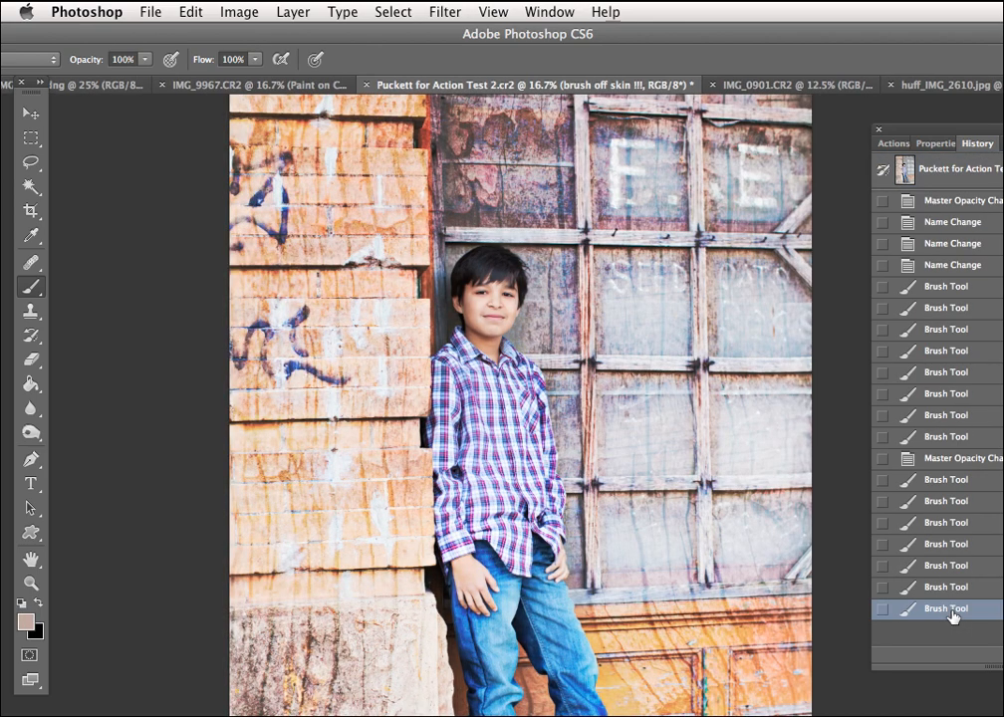